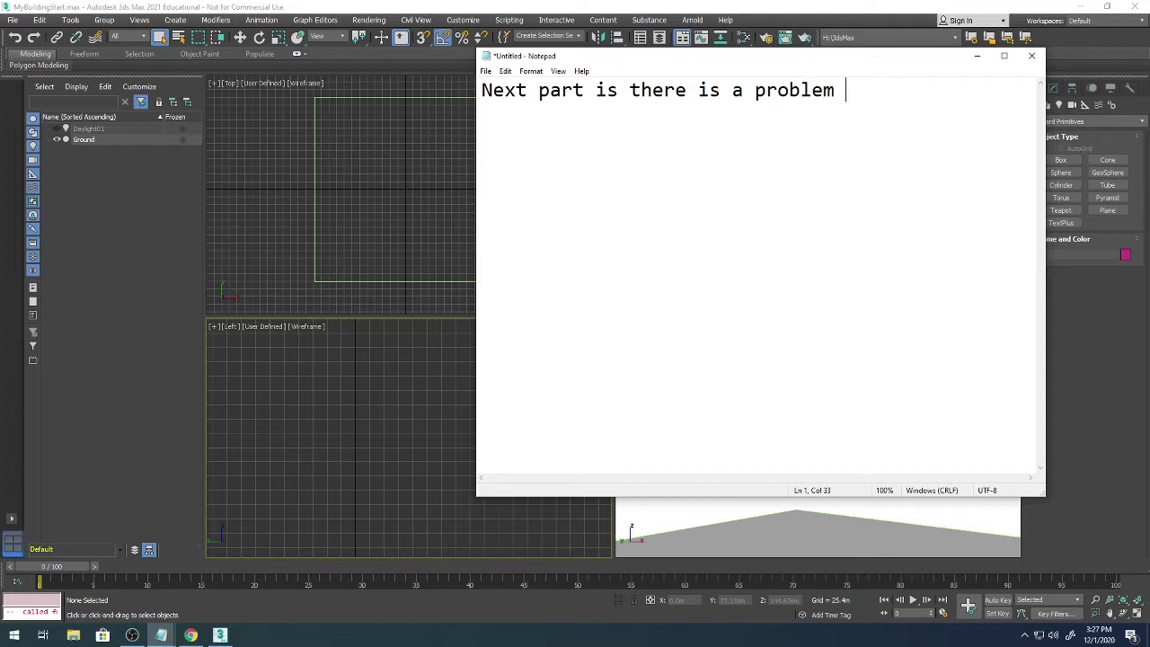
# Complete the note's first sentence with "wiht the render settings in the old project" and turn on word wrap.
pyautogui.write('ren')
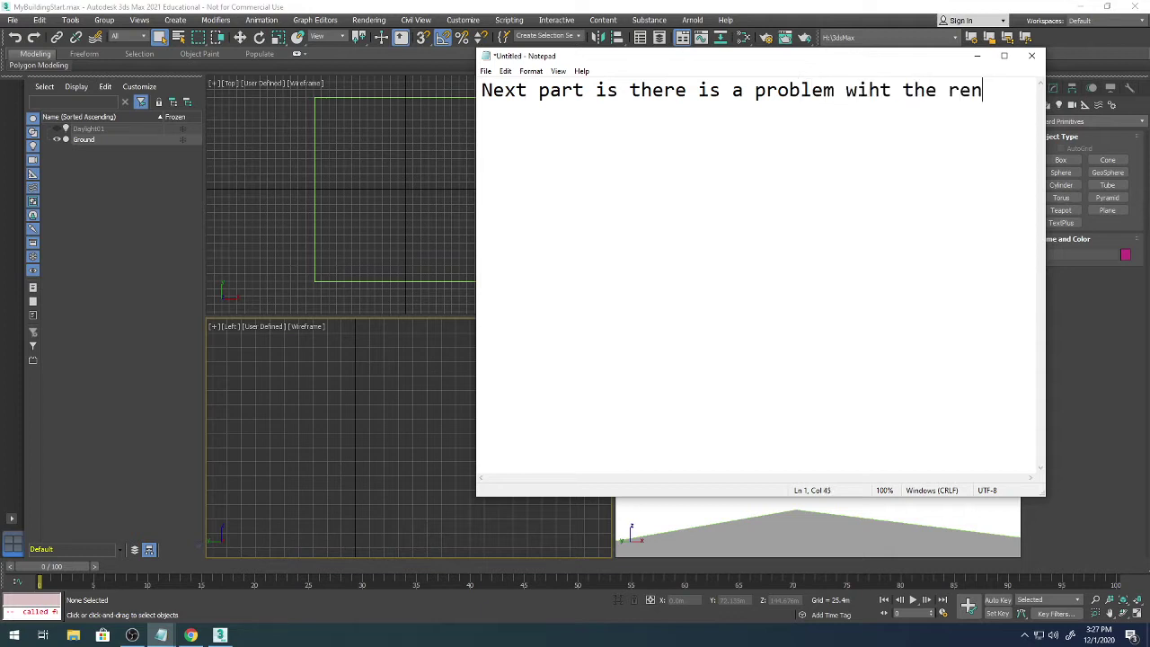
pyautogui.write('der settings')
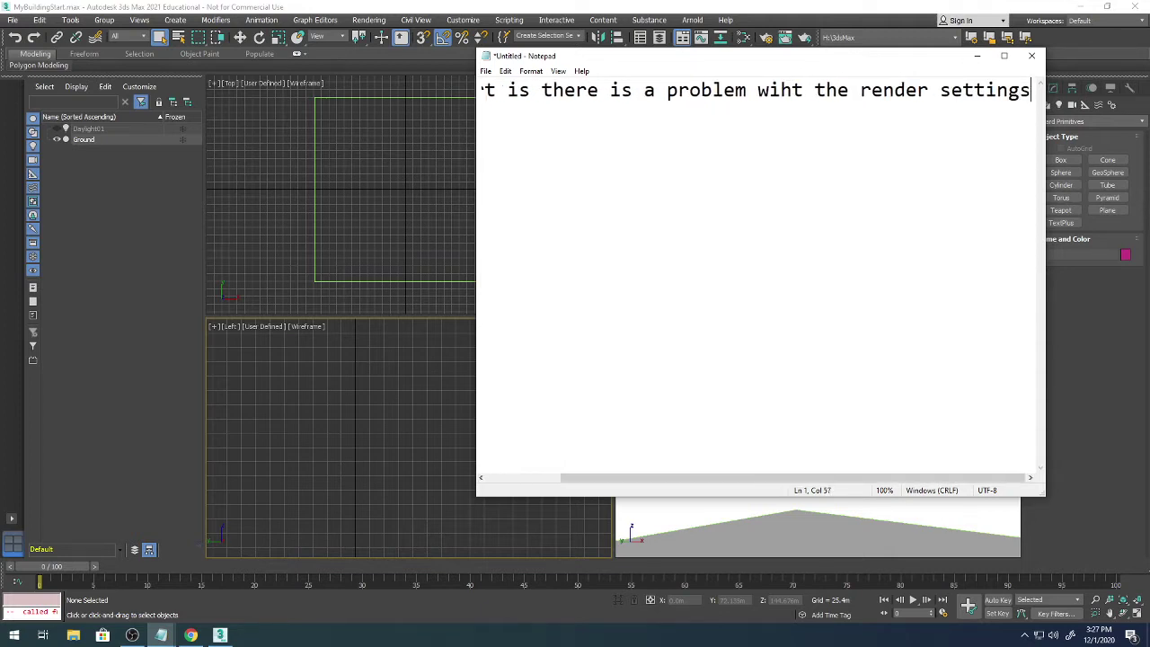
pyautogui.write(' in the old project')
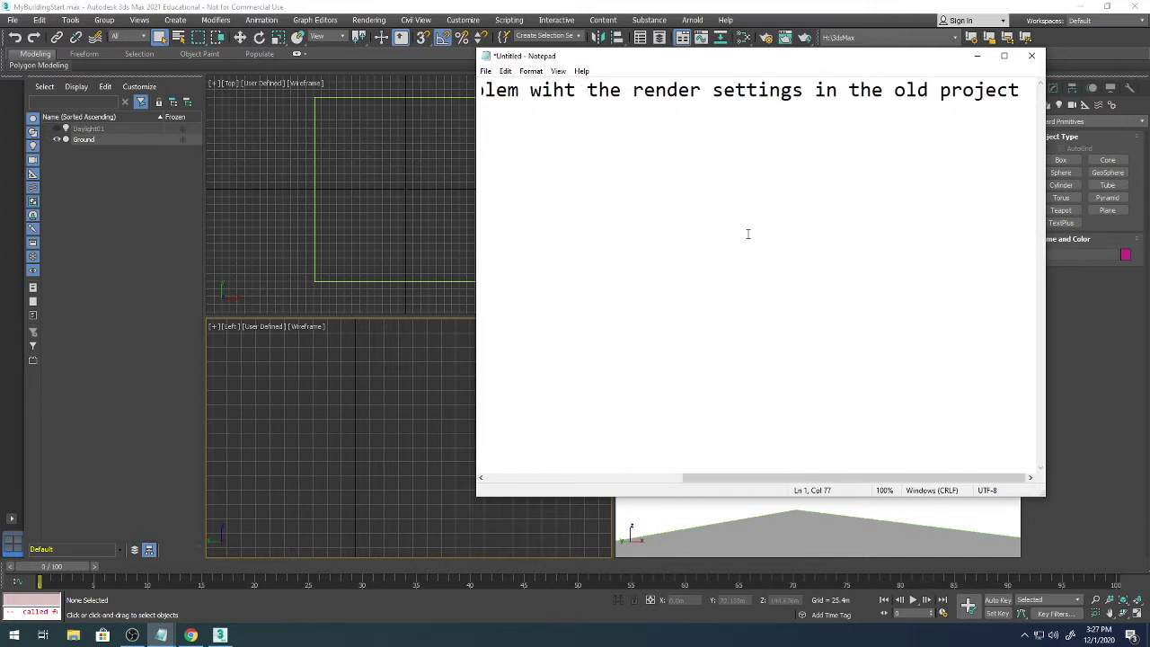
pyautogui.click(559, 72)
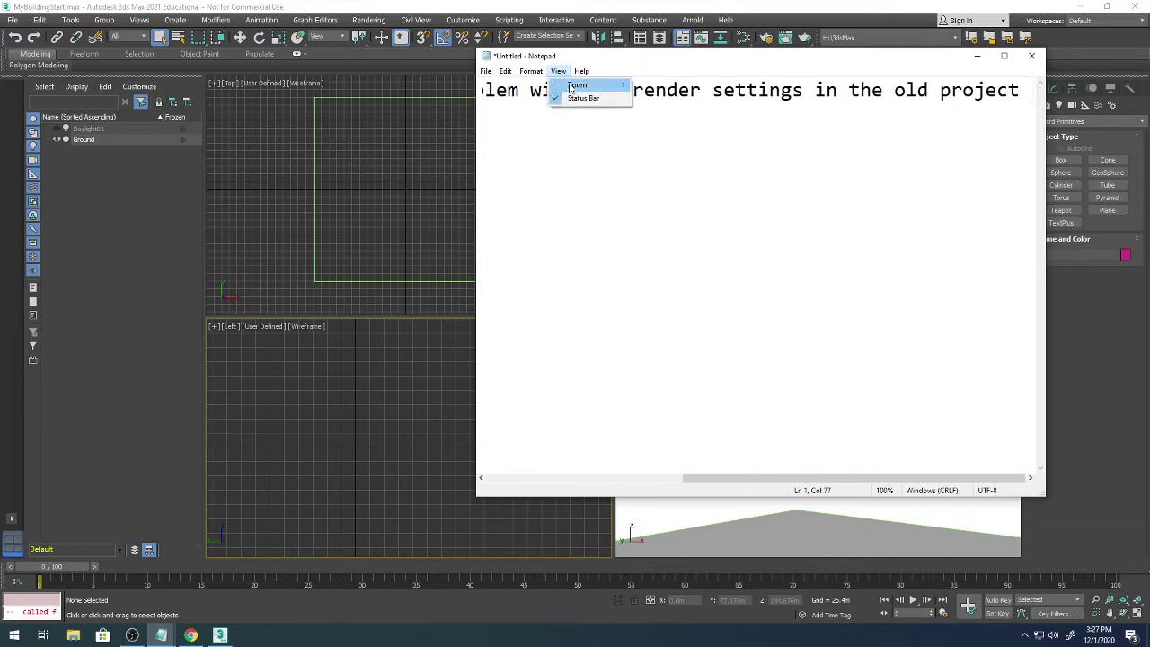
pyautogui.click(553, 84)
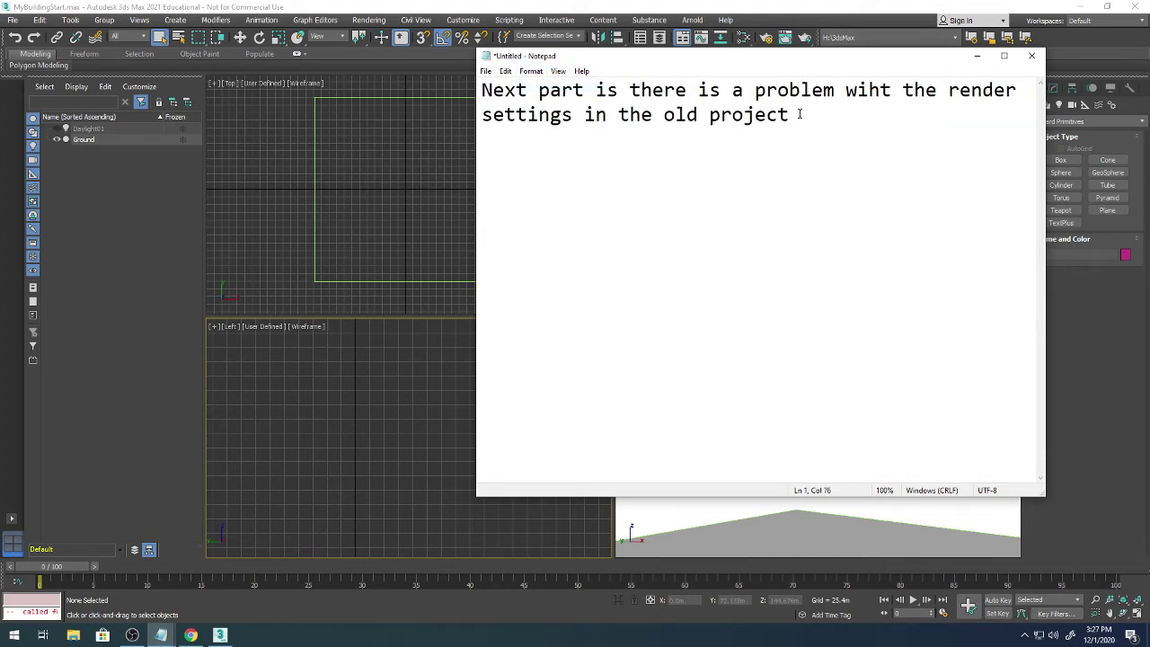
# Add the paragraphs "We will leverage what we did on Monday by using the Art REnder option..." and "follow along." to the note.
pyautogui.write('We will leverage what')
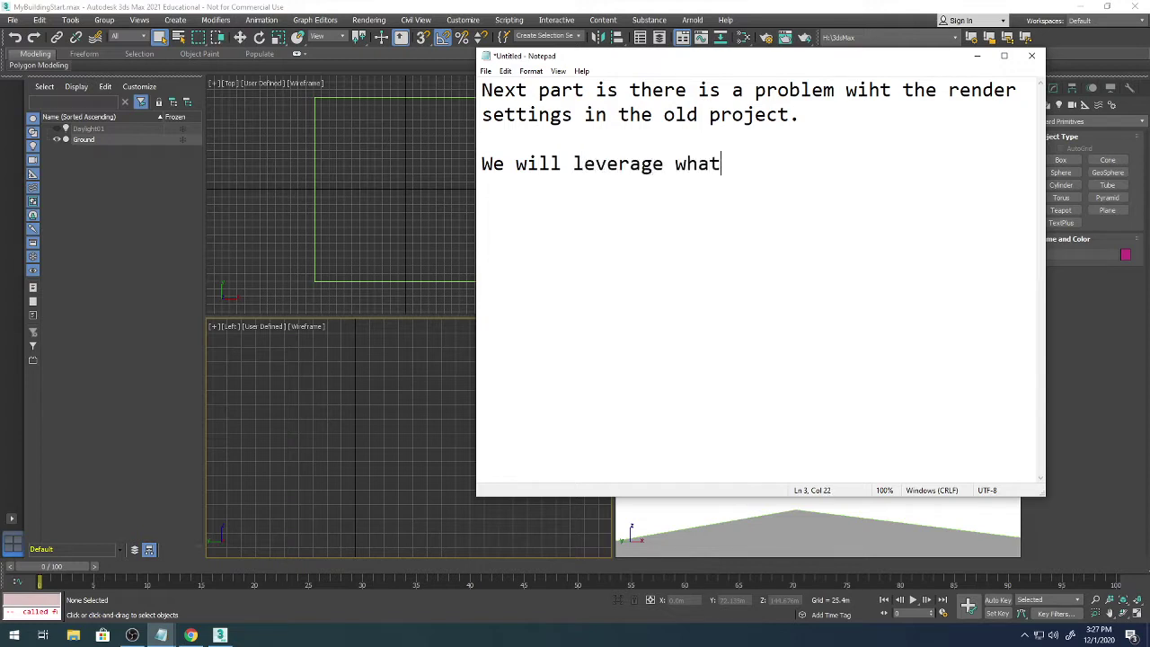
pyautogui.write(' we did on ')
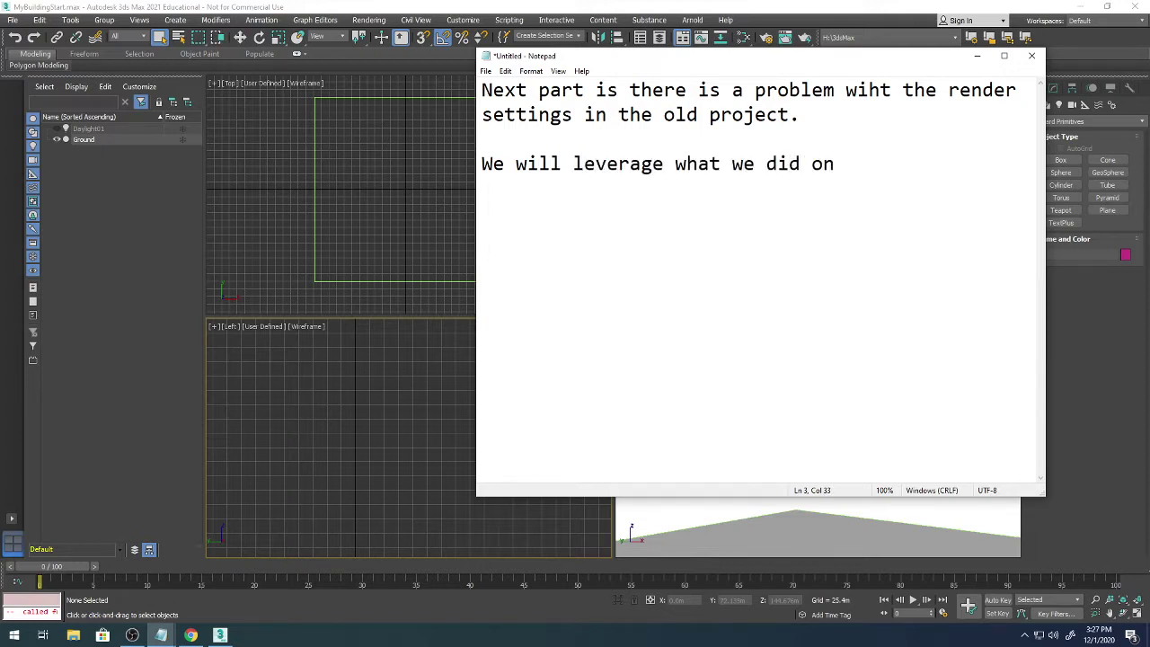
pyautogui.write('Monday by')
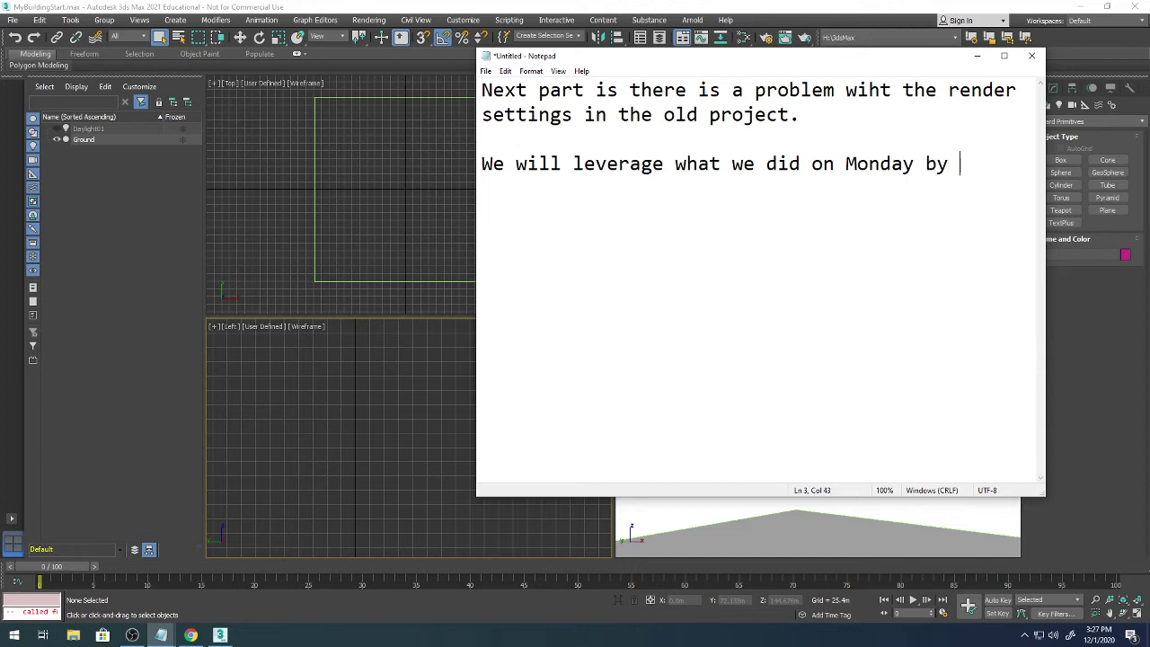
pyautogui.write(' using the A')
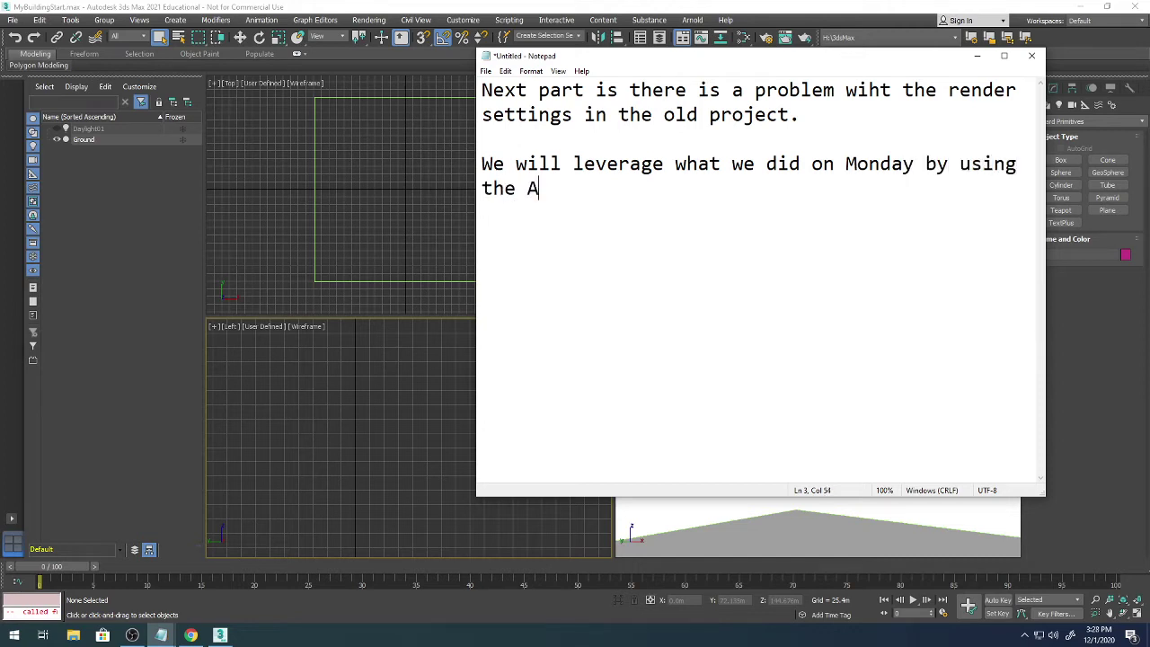
pyautogui.write('rt REnder')
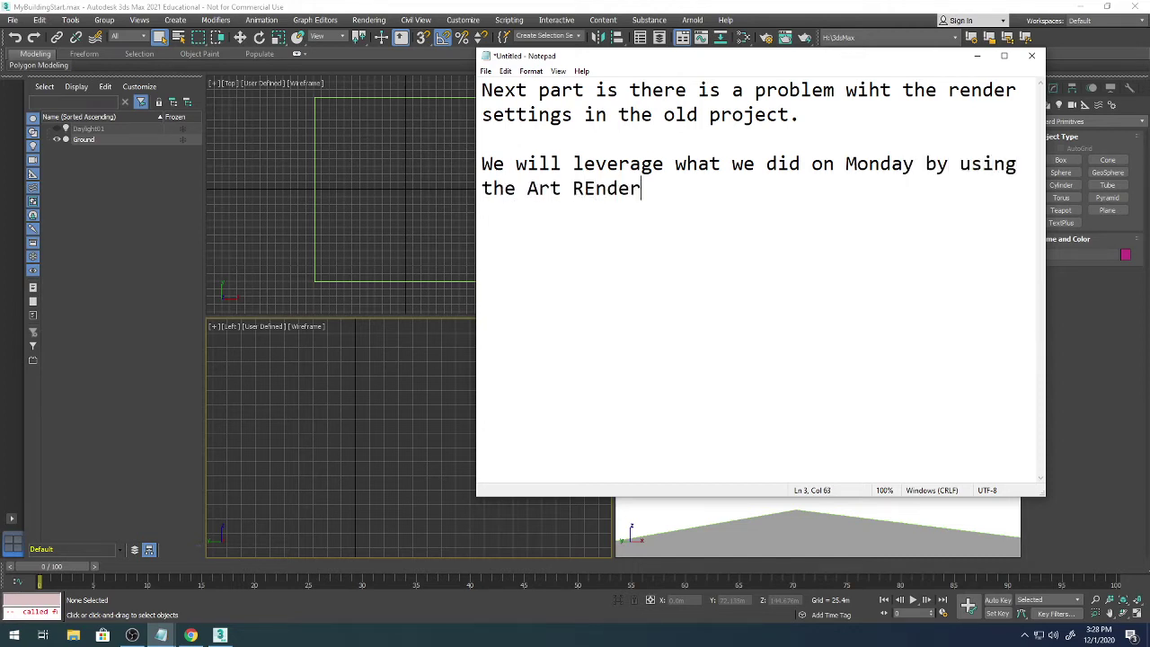
pyautogui.write(' option...')
pyautogui.press('Return')
pyautogui.write('folo')
pyautogui.press('BackSpace')
pyautogui.write('low ')
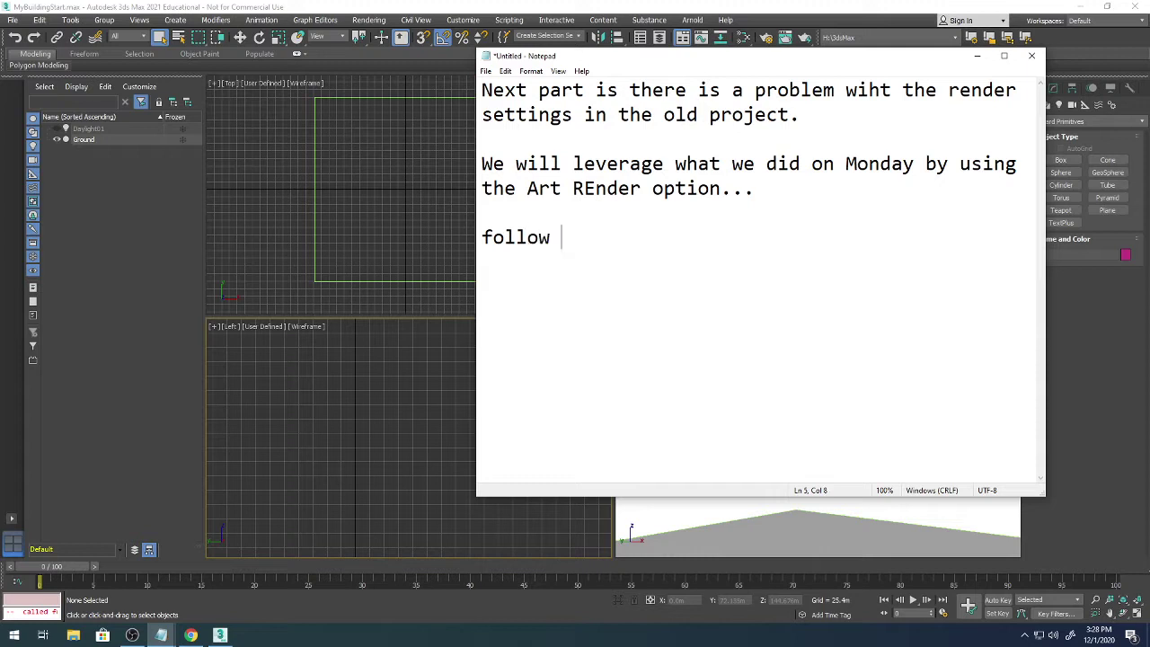
pyautogui.write('along.  ')
# Add the note lines "Use the REnder Settings dialogue" and "Use the Environment SEttings." below "follow along.".
pyautogui.write('Use the REnder')
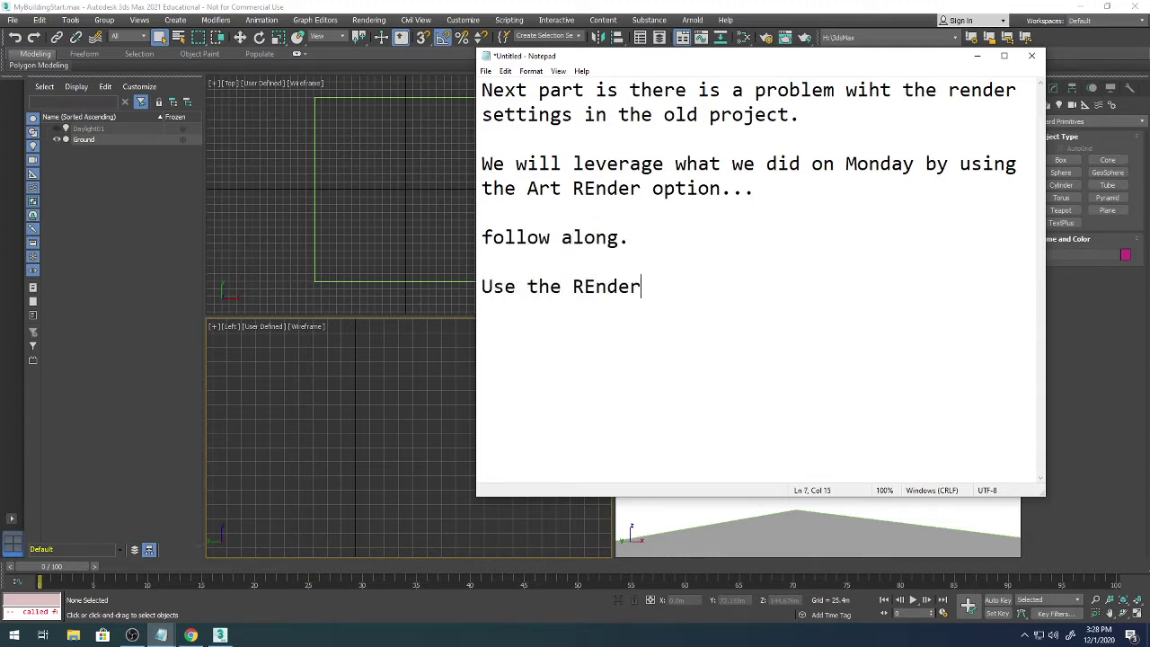
pyautogui.write(' Settings')
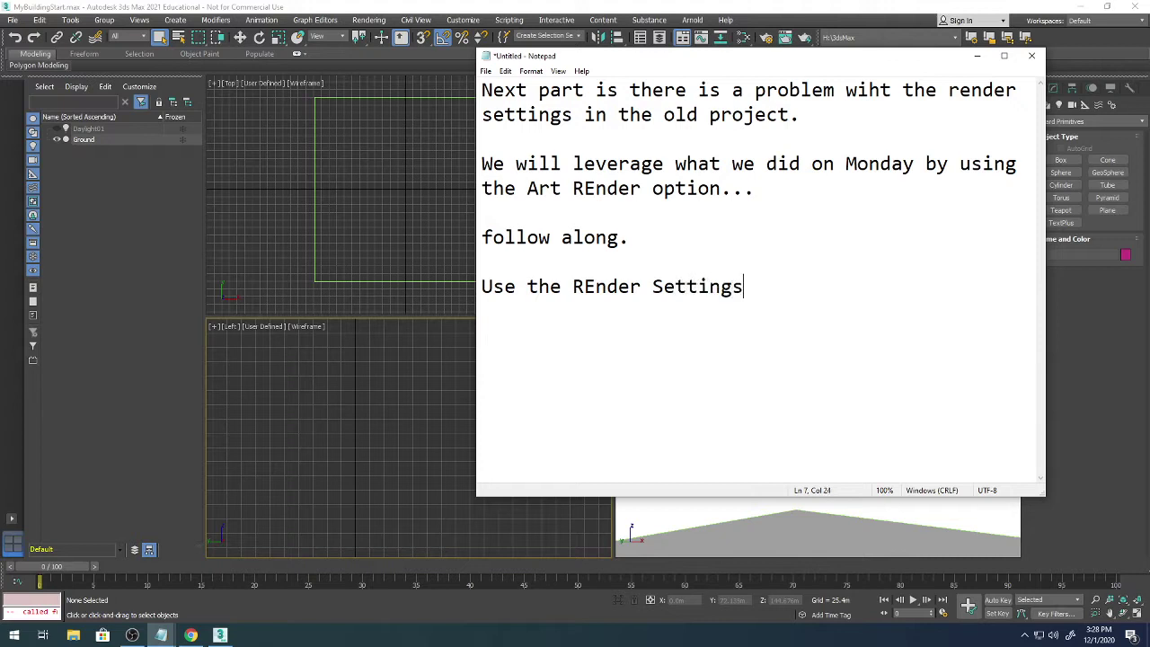
pyautogui.write(' dialogue Us')
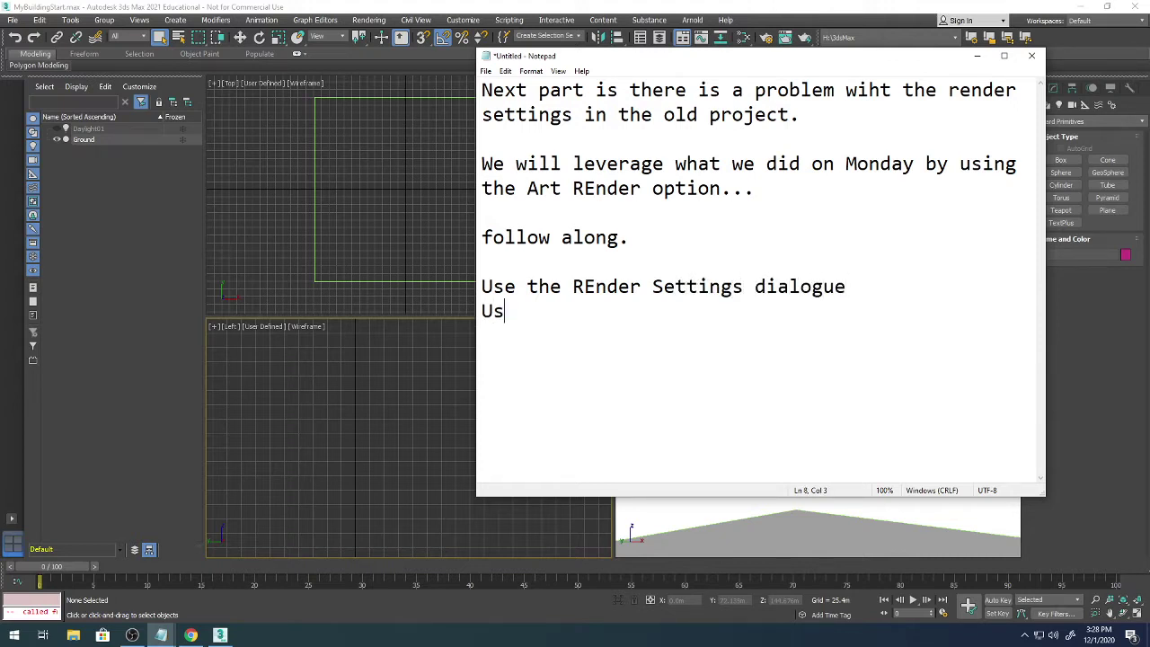
pyautogui.write('e the Environment')
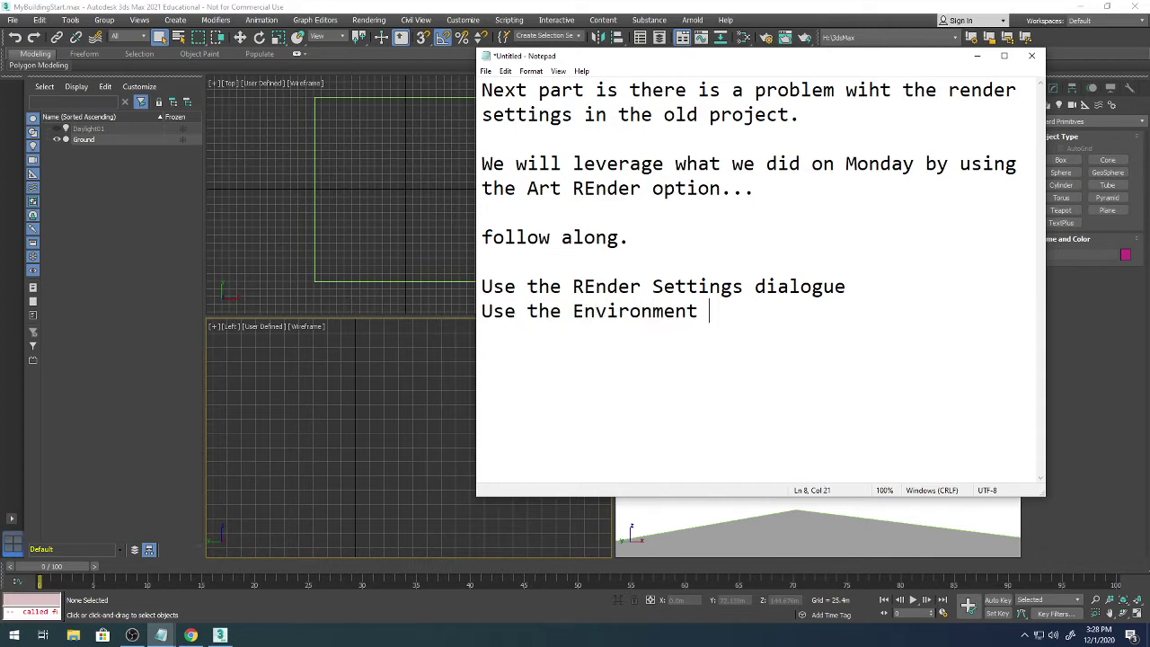
pyautogui.write(' SEttings.')
pyautogui.press('Return')
pyautogui.write('I will use a')
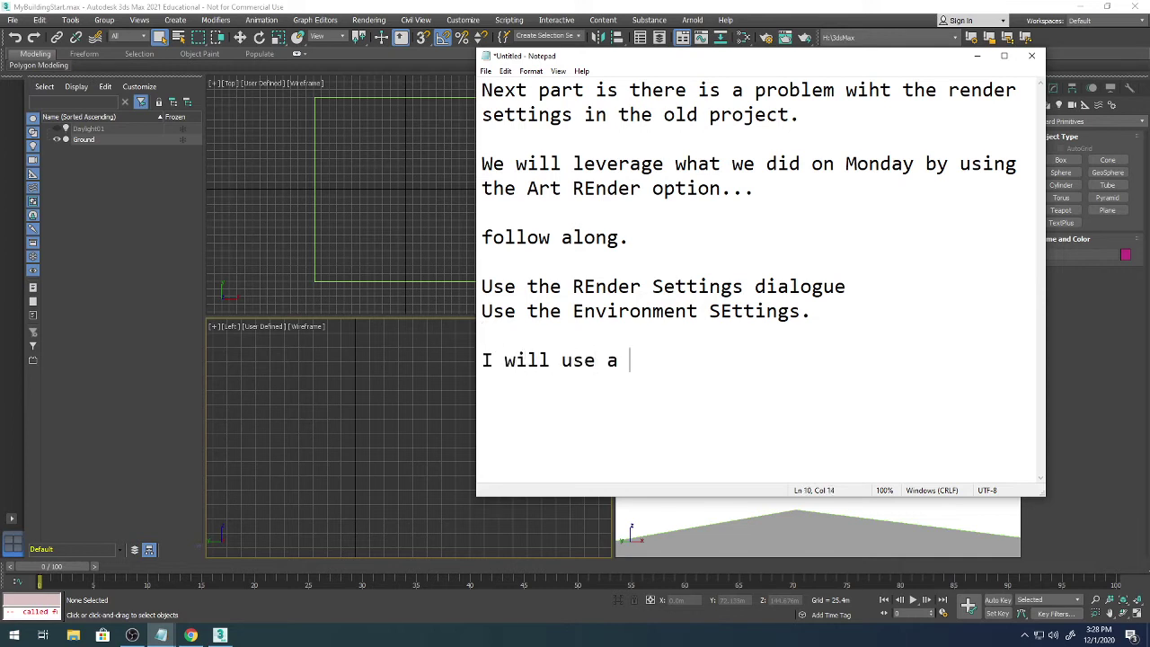
pyautogui.press('BackSpace')
pyautogui.press('BackSpace')
pyautogui.press('BackSpace')
pyautogui.press('BackSpace')
pyautogui.press('BackSpace')
pyautogui.press('BackSpace')
pyautogui.press('BackSpace')
pyautogui.press('BackSpace')
pyautogui.press('BackSpace')
pyautogui.press('BackSpace')
pyautogui.press('BackSpace')
pyautogui.press('BackSpace')
pyautogui.press('BackSpace')
pyautogui.press('BackSpace')
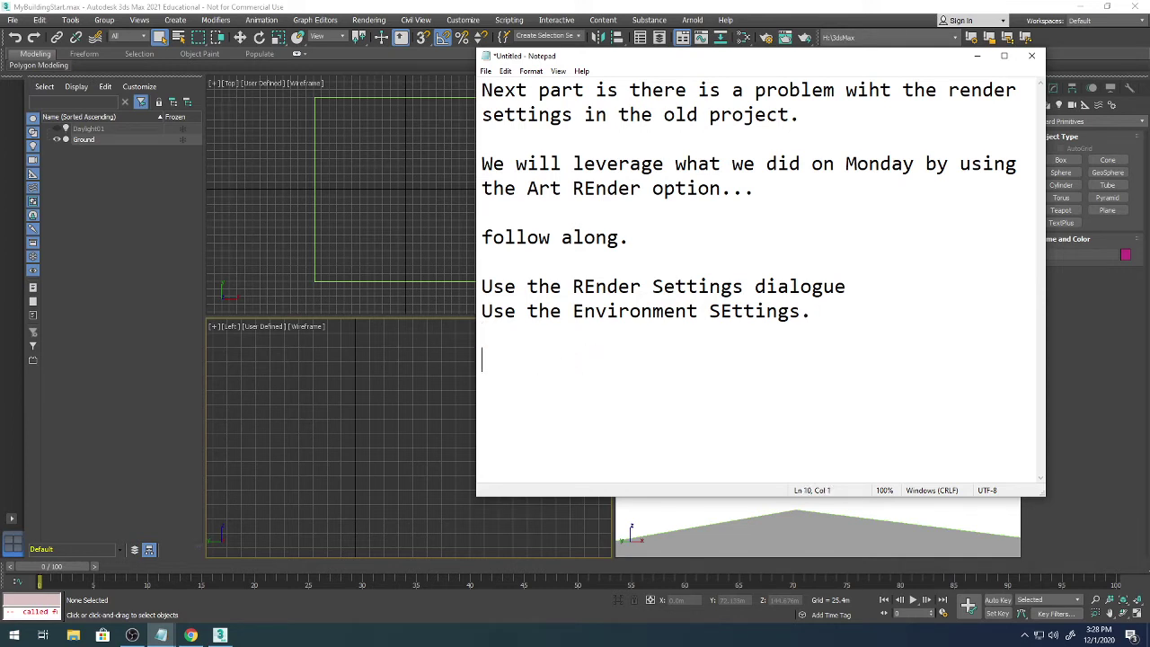
# Add the paragraph "Use Physical Materials (again like we did on Monday)" to the note.
pyautogui.write('Use Phys')
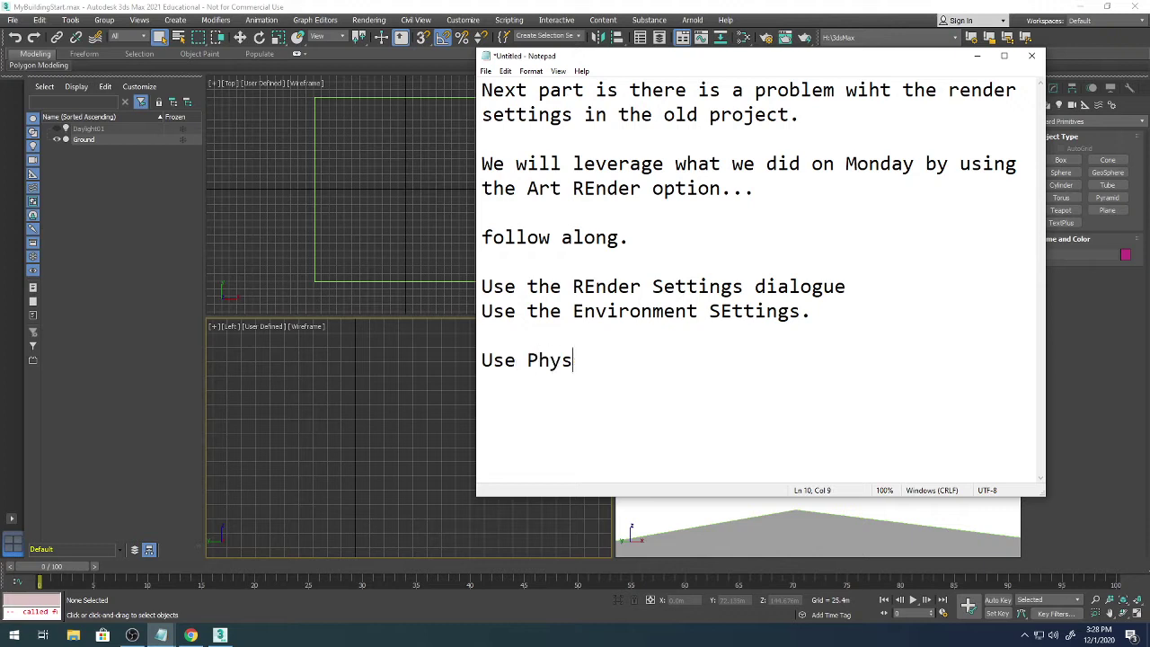
pyautogui.write('ical Material')
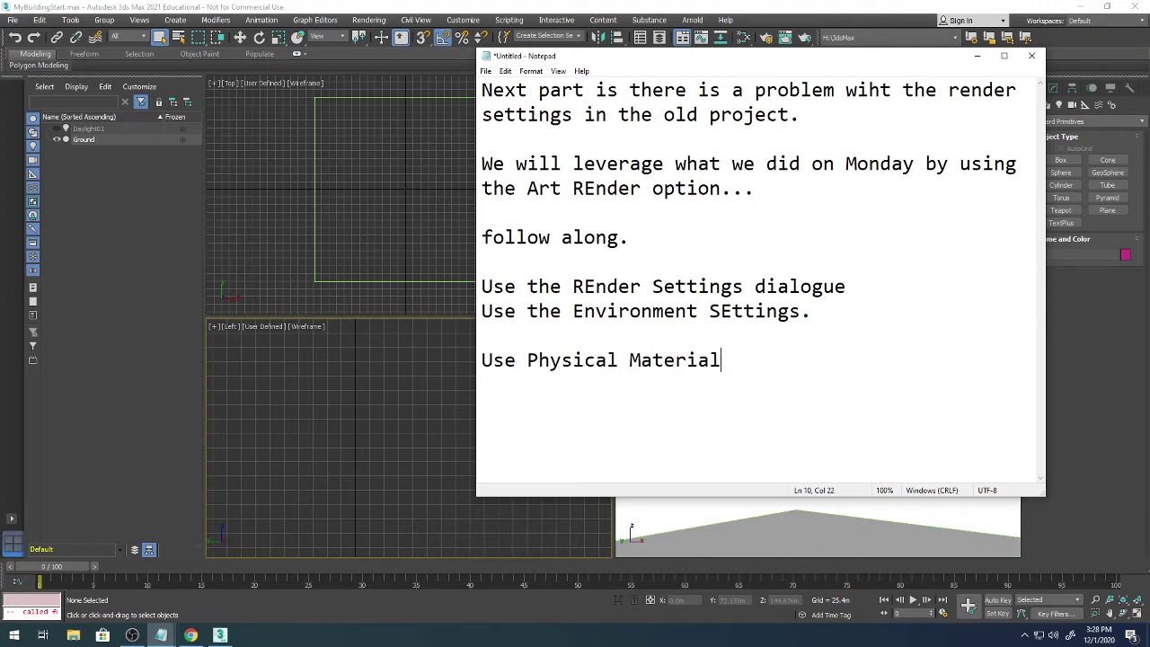
pyautogui.write('s (again li')
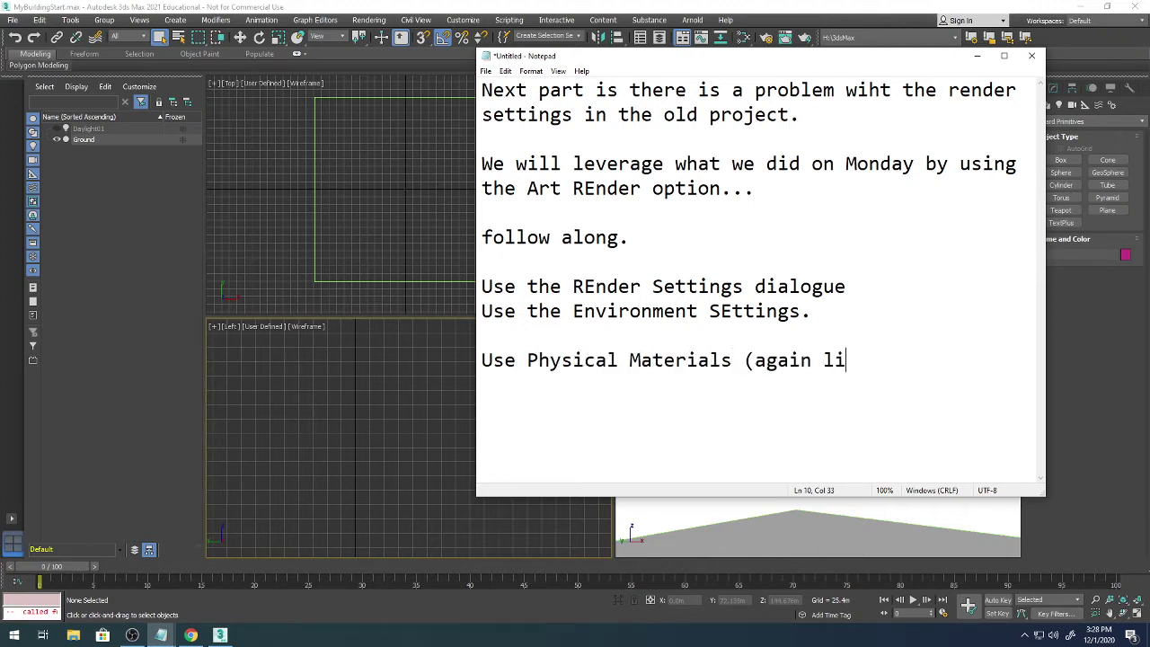
pyautogui.write('ke we did on')
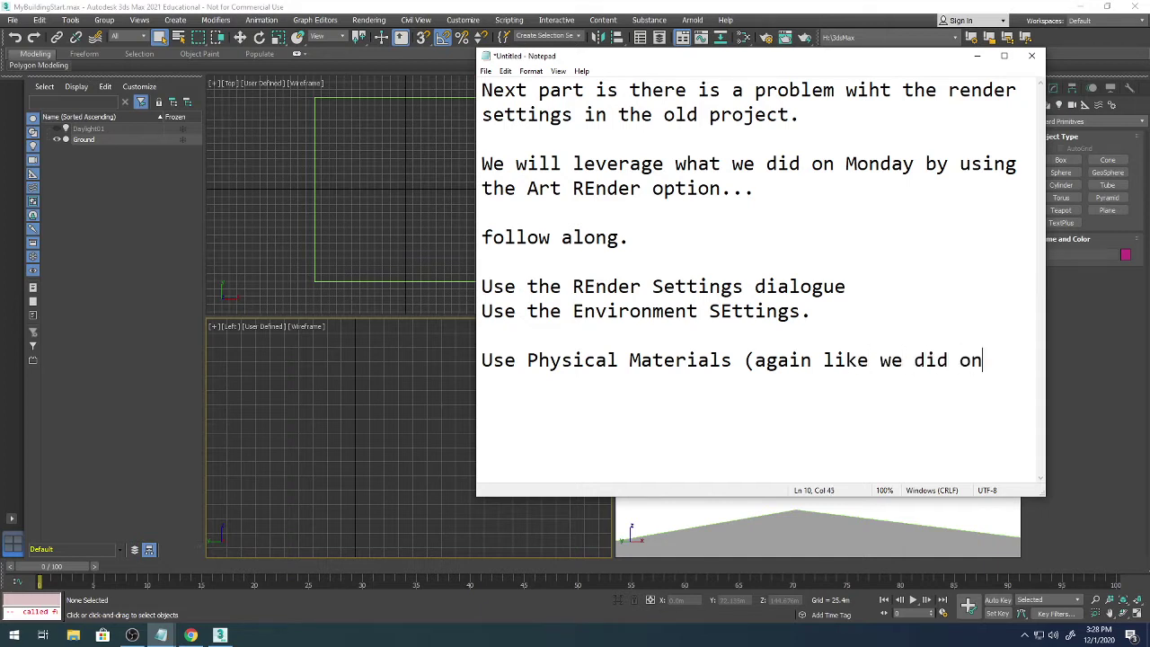
pyautogui.write(' Monday')
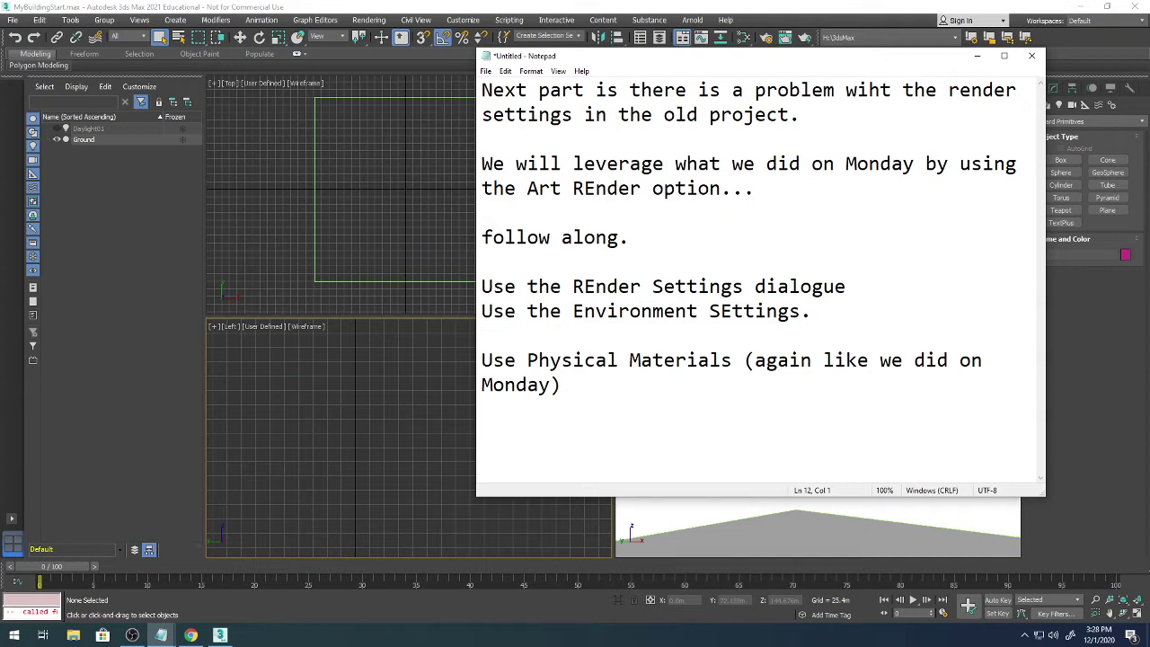
# Add a closing paragraph to the note reading "Also, we will disable the "advanced lighting" in this file.".
pyautogui.write('Also ')
pyautogui.write('we will di')
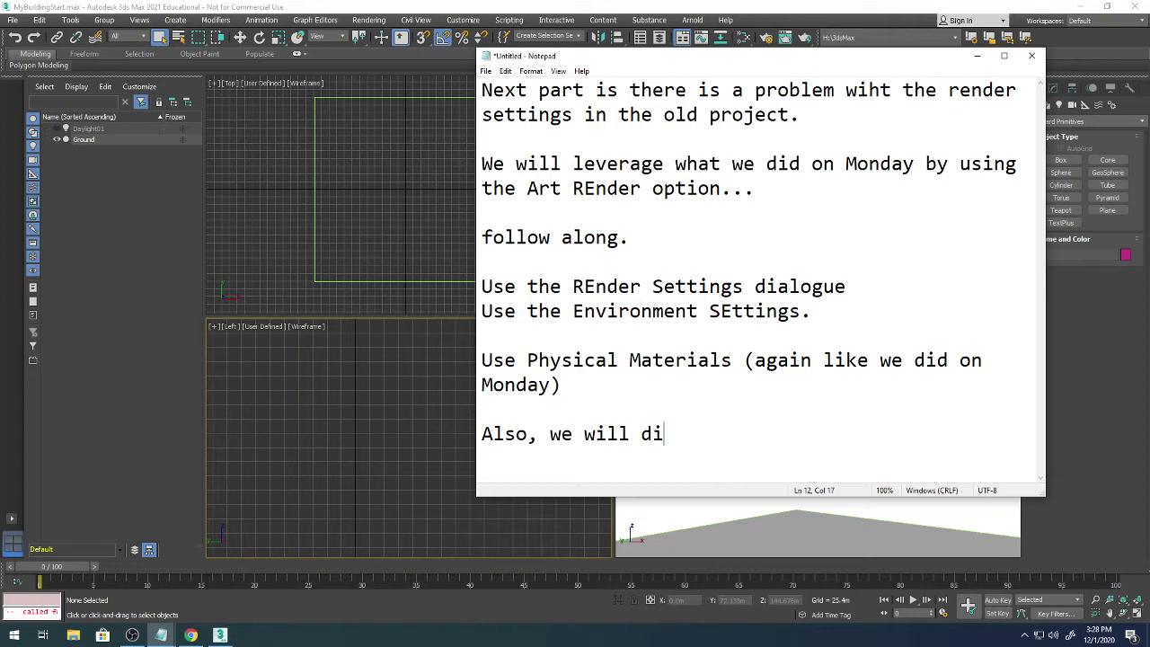
pyautogui.write('ssable the ')
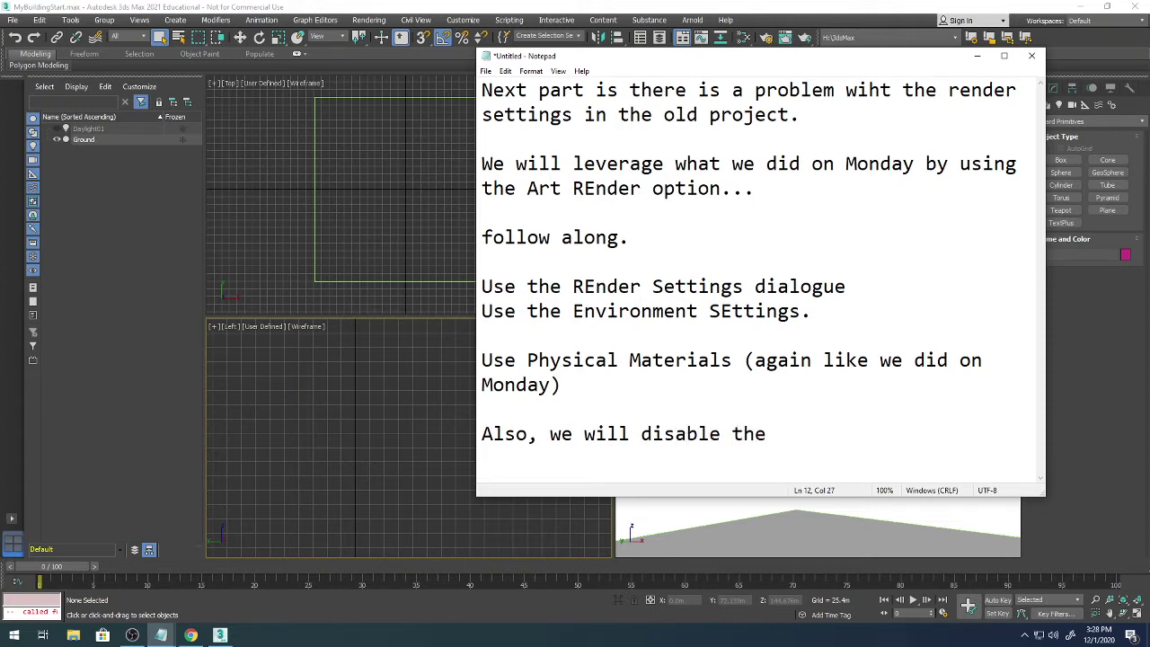
pyautogui.write('"advance')
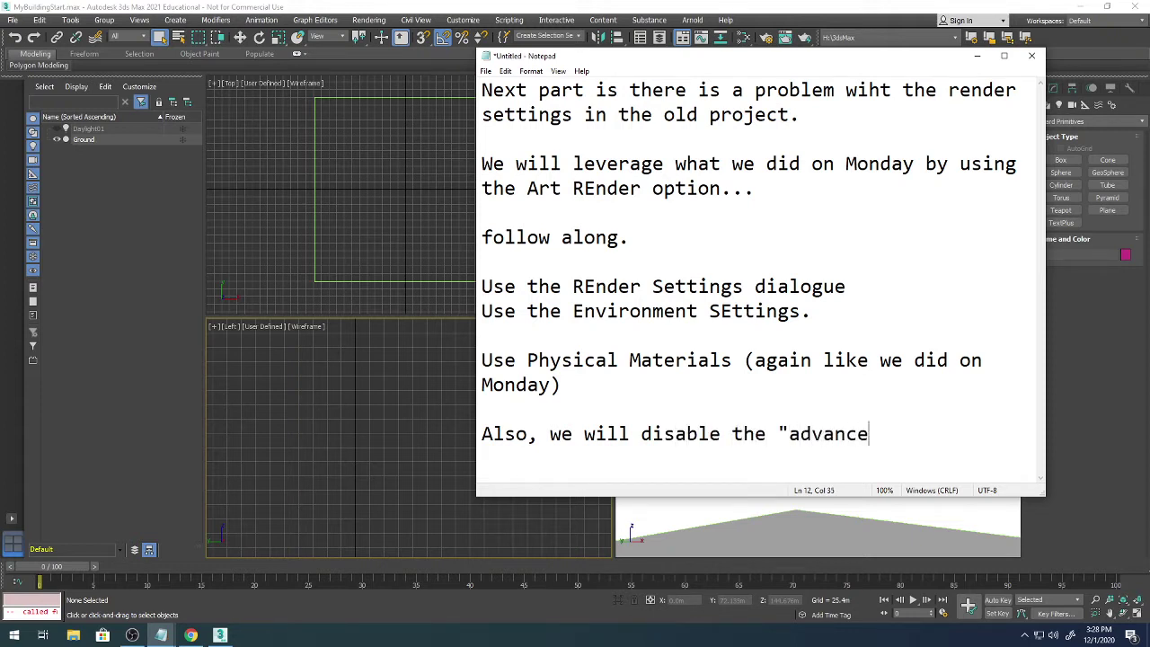
pyautogui.write('d lighting')
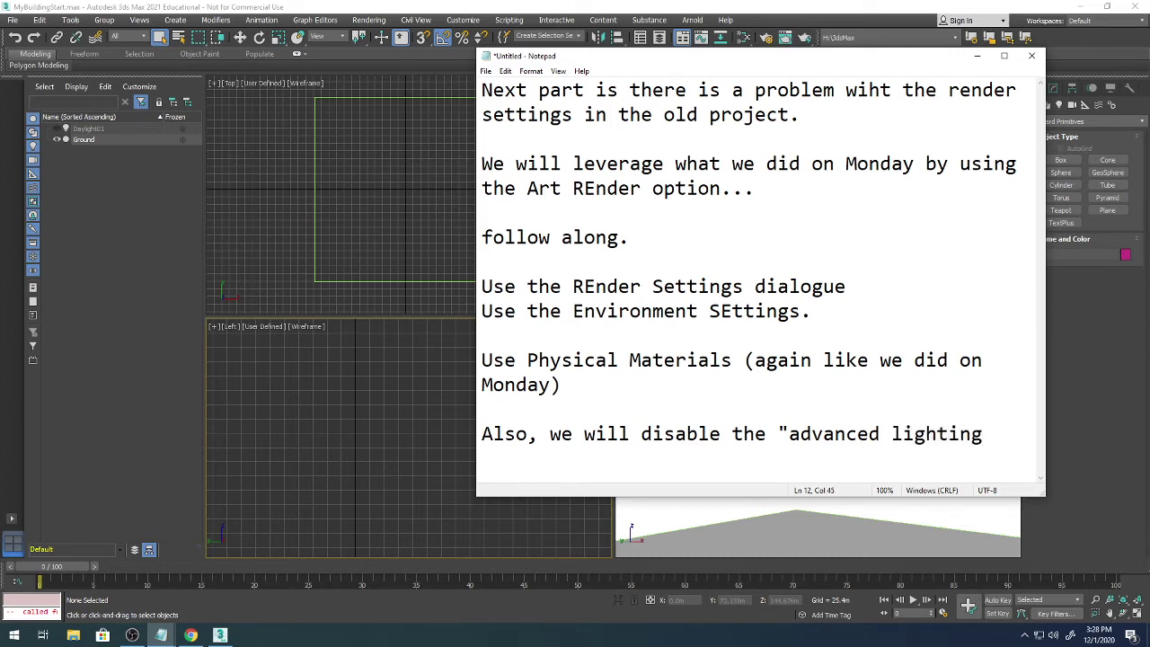
pyautogui.write('" in this pro')
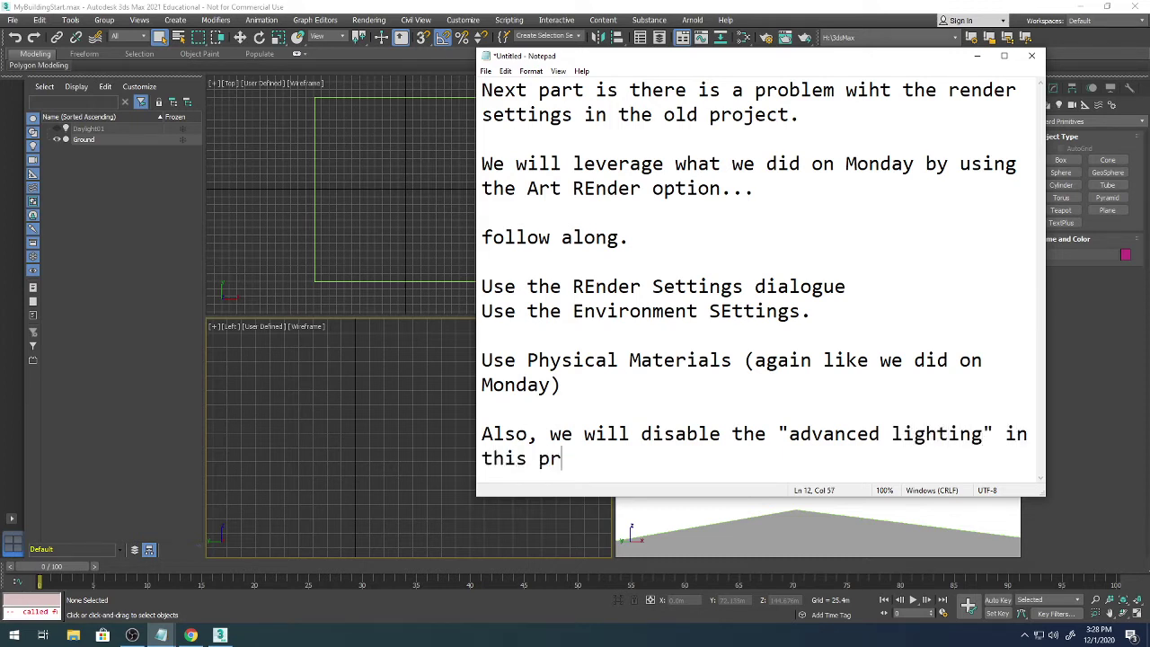
pyautogui.press('BackSpace')
pyautogui.press('BackSpace')
pyautogui.press('BackSpace')
pyautogui.write('file.')
# Highlight the line "Use the REnder Settings dialogue" and move the note window clear of the 3ds Max main toolbar.
pyautogui.click(676, 188)
pyautogui.moveTo(849, 286); pyautogui.dragTo(471, 280)
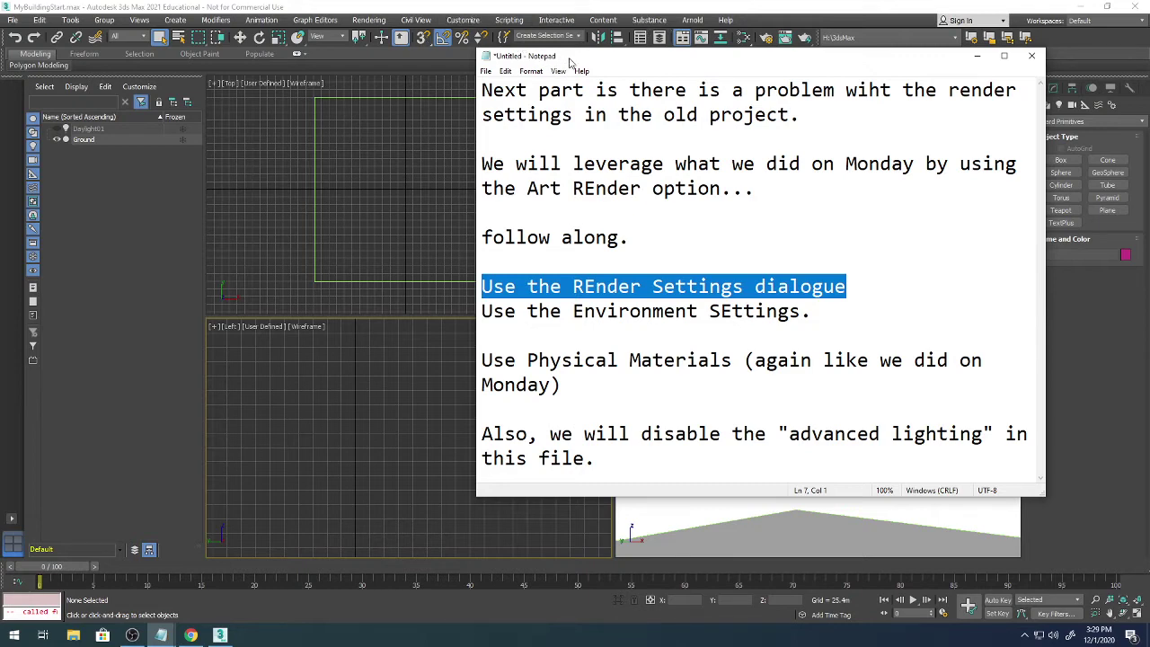
pyautogui.moveTo(593, 57); pyautogui.dragTo(599, 93)
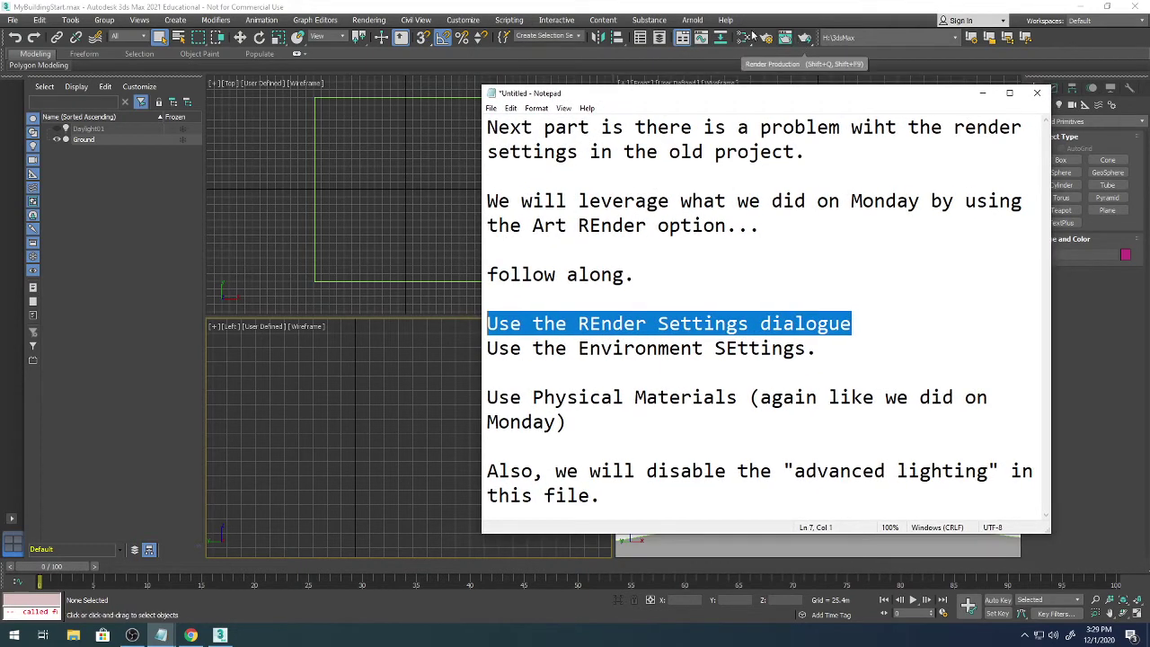
# Switch to 3ds Max and configure Render Setup with Iterative Rendering Mode as target and Quad 4 - Perspective as the view to render.
pyautogui.click(369, 20)
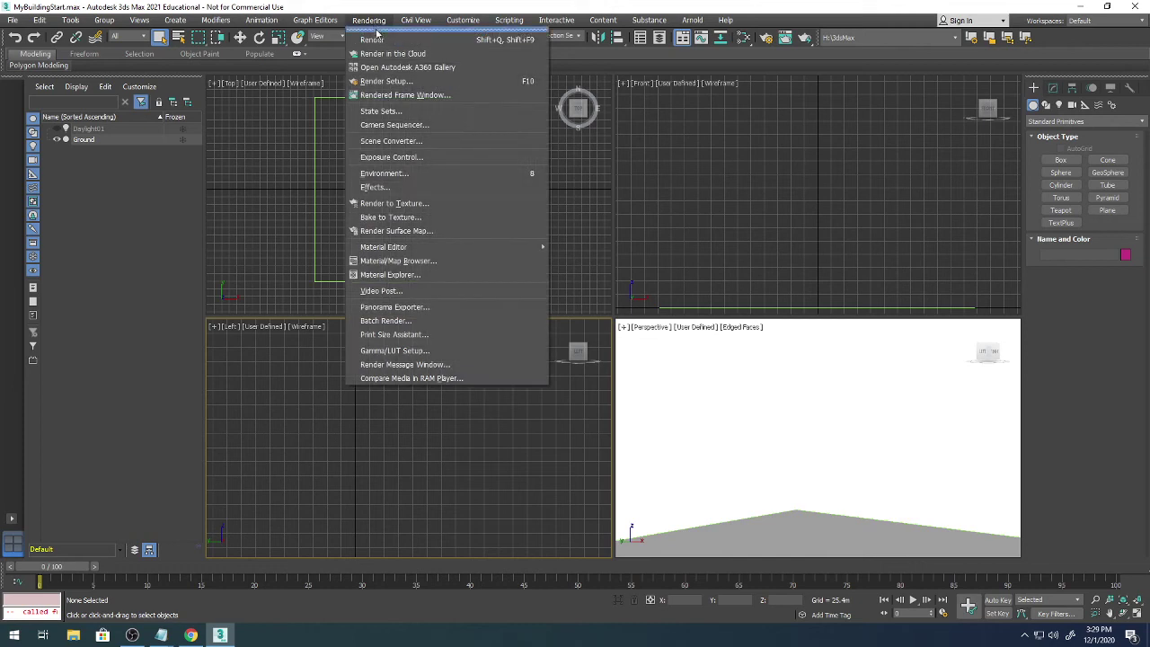
pyautogui.click(388, 83)
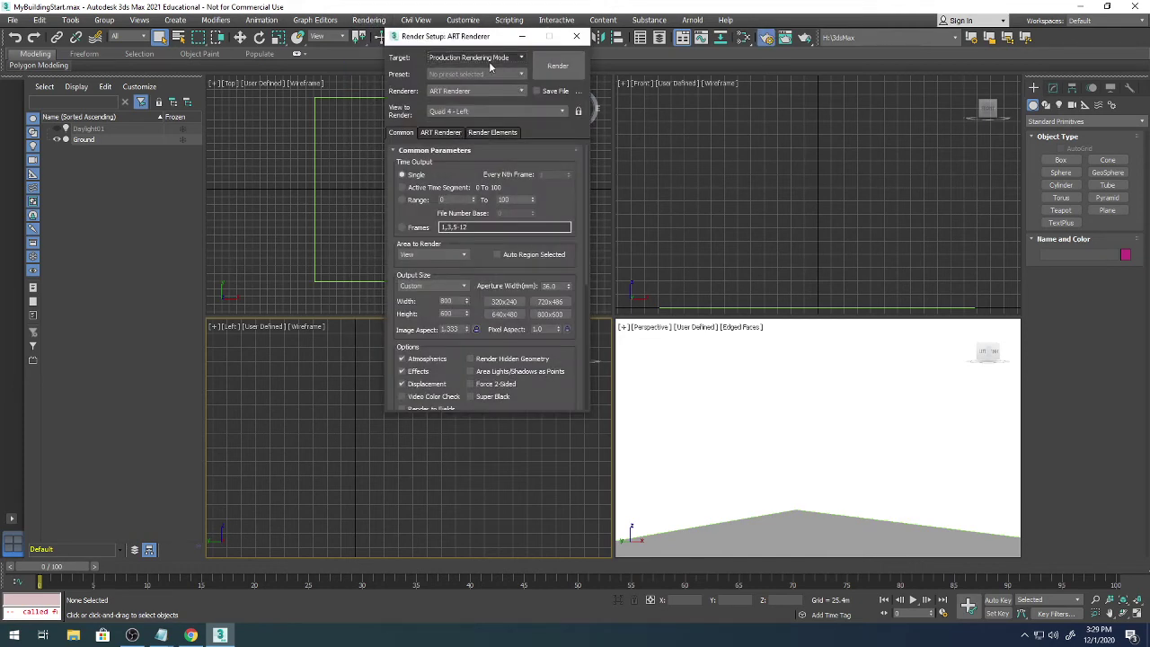
pyautogui.click(520, 59)
pyautogui.click(506, 79)
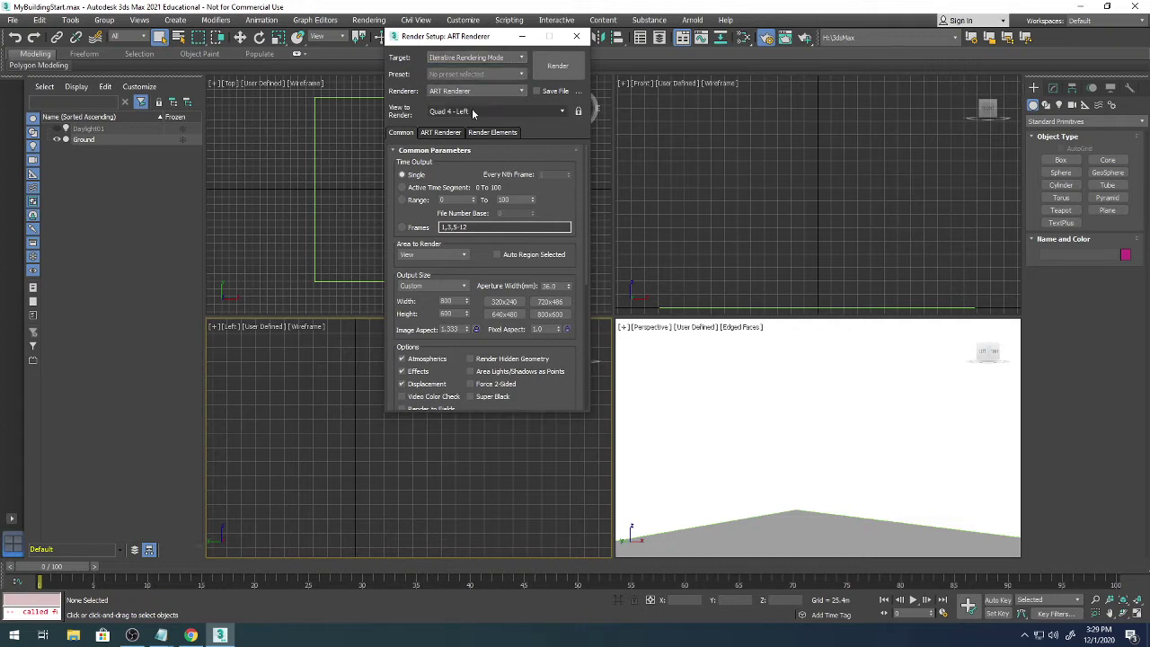
pyautogui.click(473, 111)
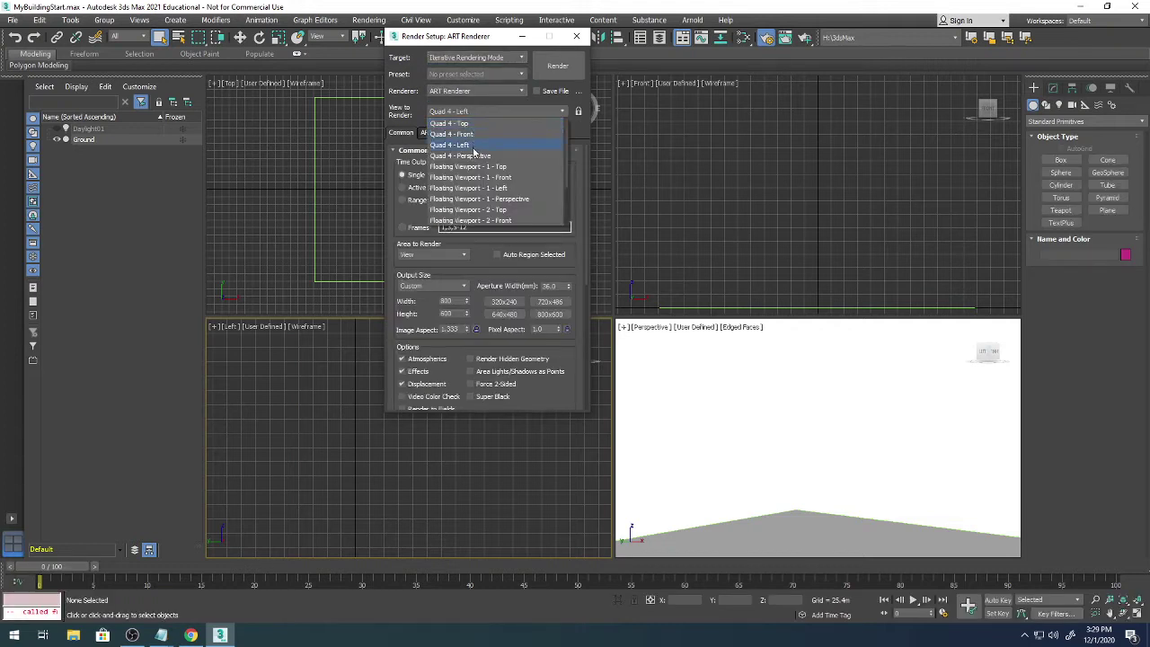
pyautogui.click(473, 154)
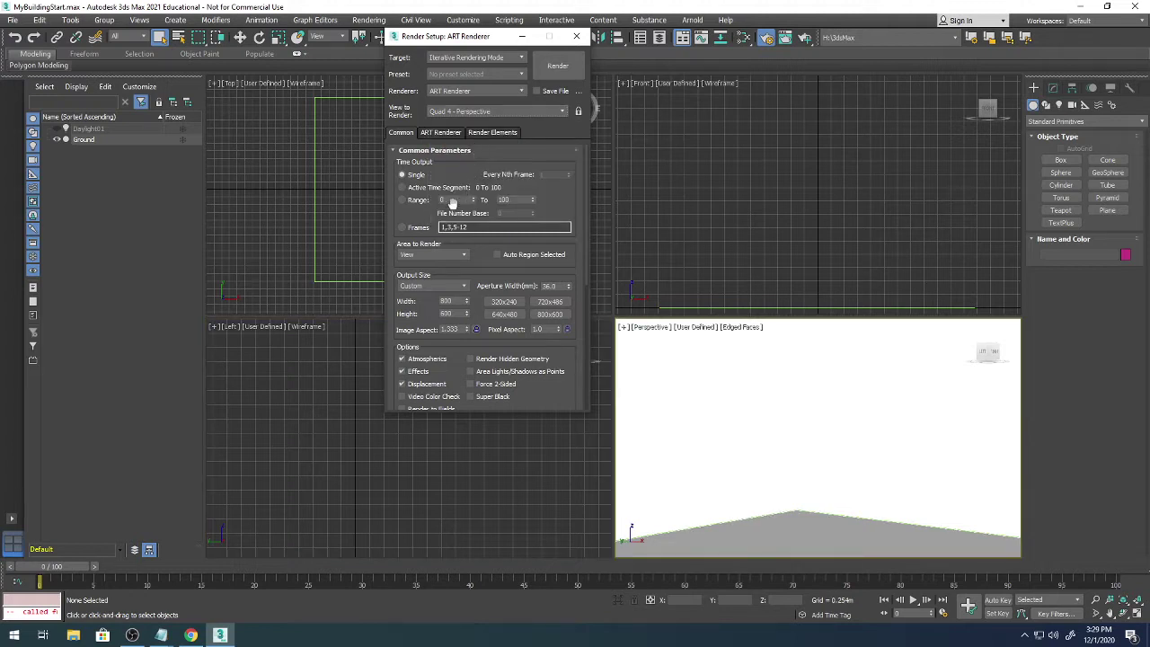
# Set the ART render quality to Medium with the 5-minute time limit enabled, and run a test render of the perspective view.
pyautogui.click(440, 133)
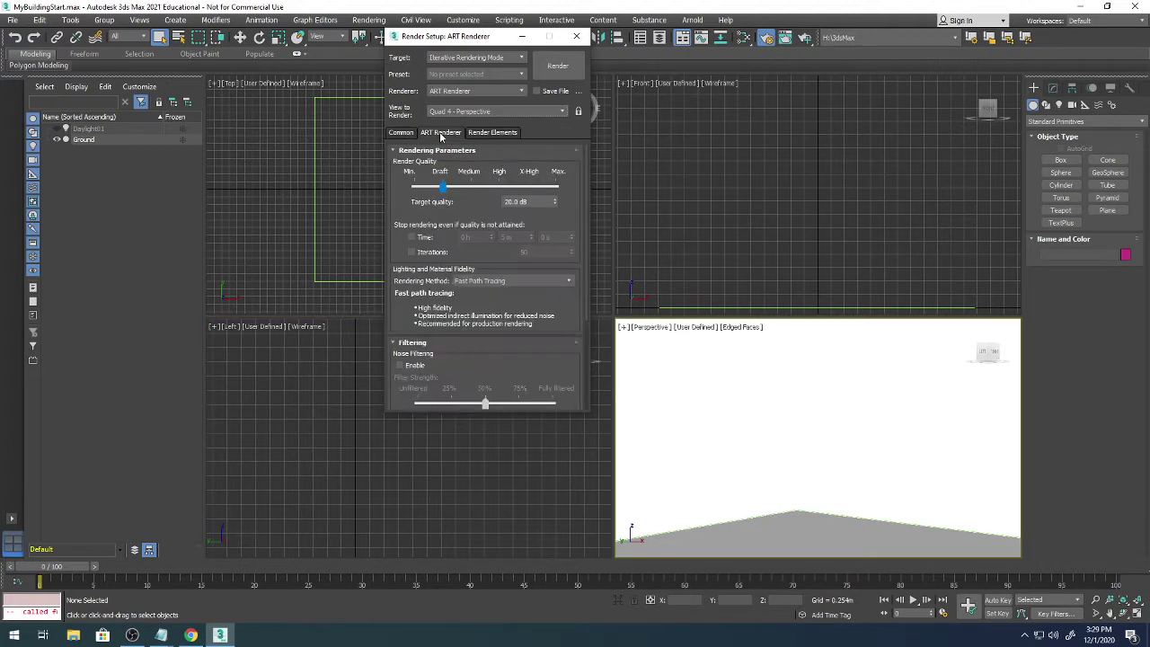
pyautogui.moveTo(443, 186); pyautogui.dragTo(469, 186)
pyautogui.click(411, 237)
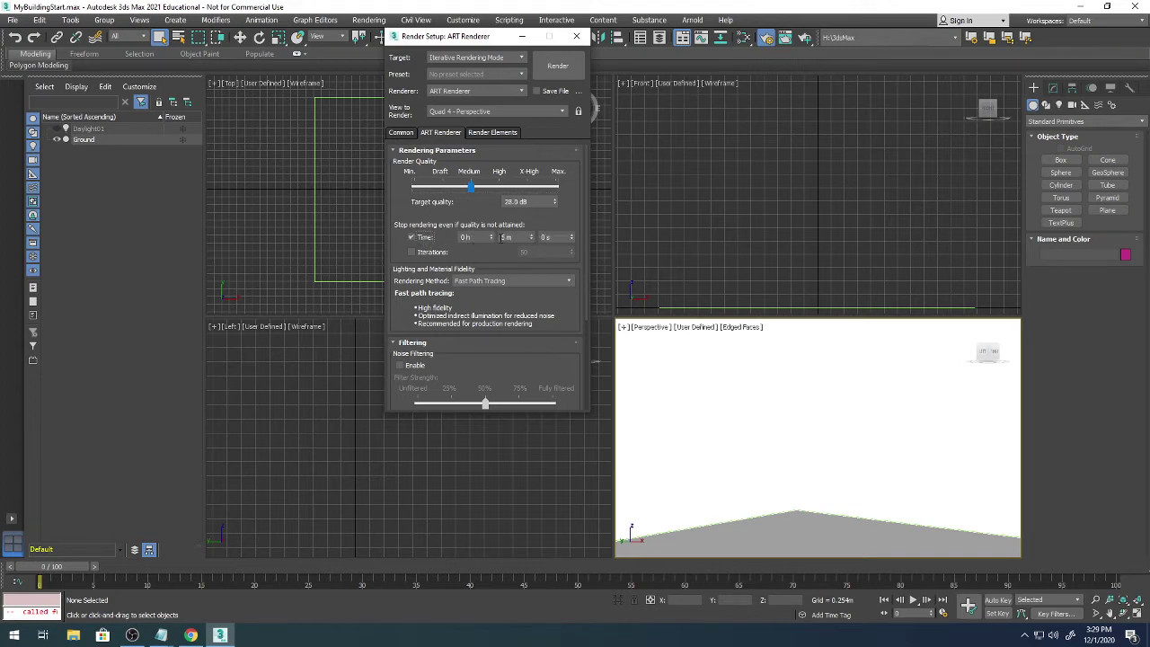
pyautogui.click(558, 67)
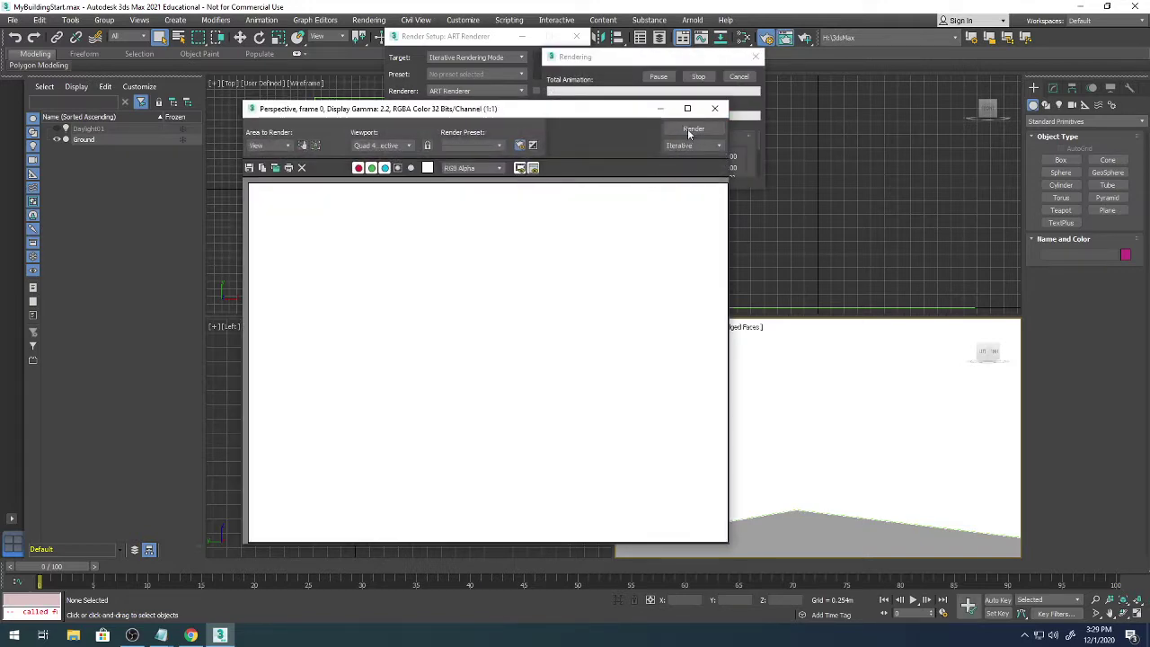
pyautogui.click(714, 110)
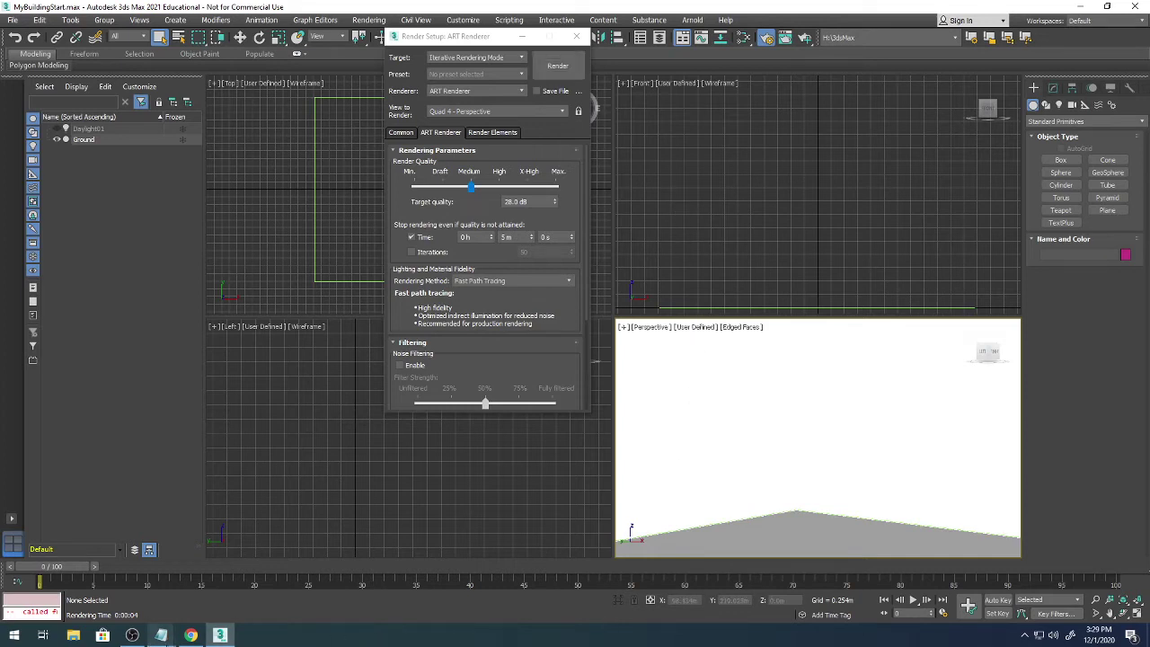
# Switch to the Notepad note, end the "REnder Settings dialogue" line with a period, and add "Now we have the art renderer set up." below it.
pyautogui.moveTo(160, 636)
pyautogui.click(251, 599)
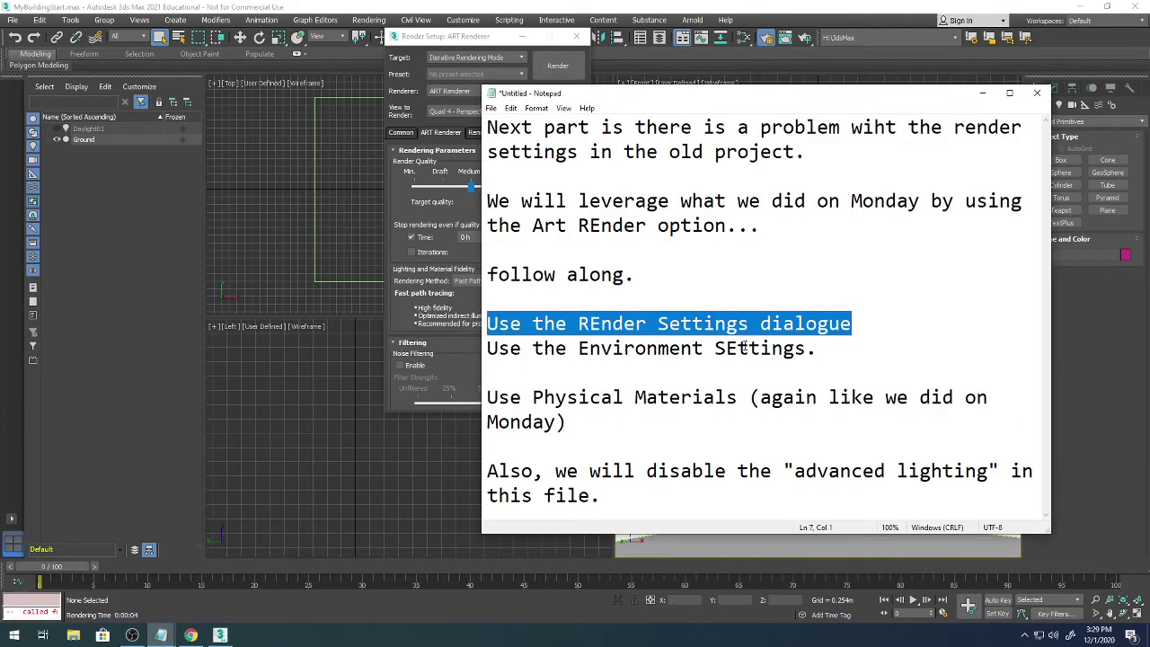
pyautogui.click(858, 325)
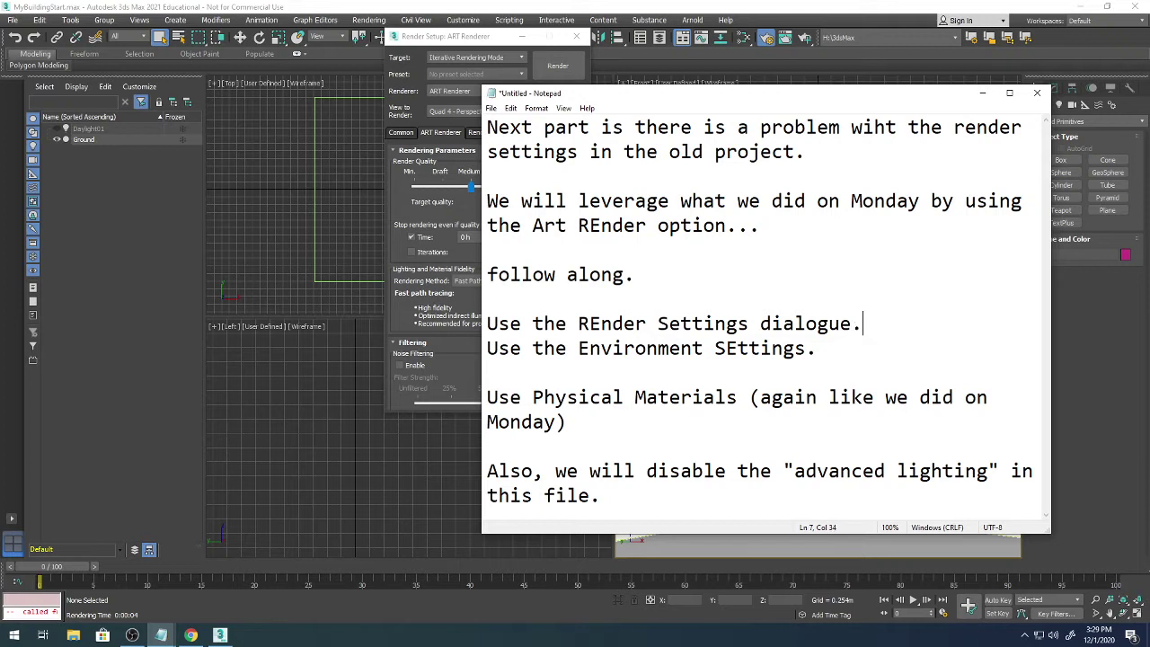
pyautogui.press('Return')
pyautogui.press('Return')
pyautogui.write('Now we hav')
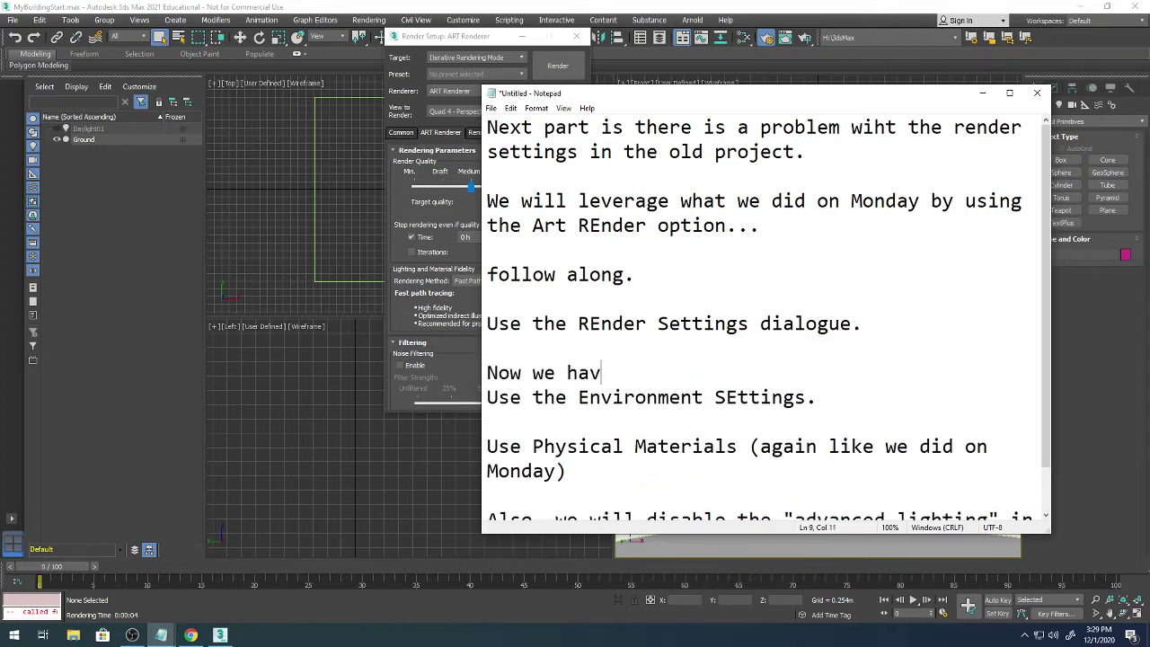
pyautogui.write('e the art renderer')
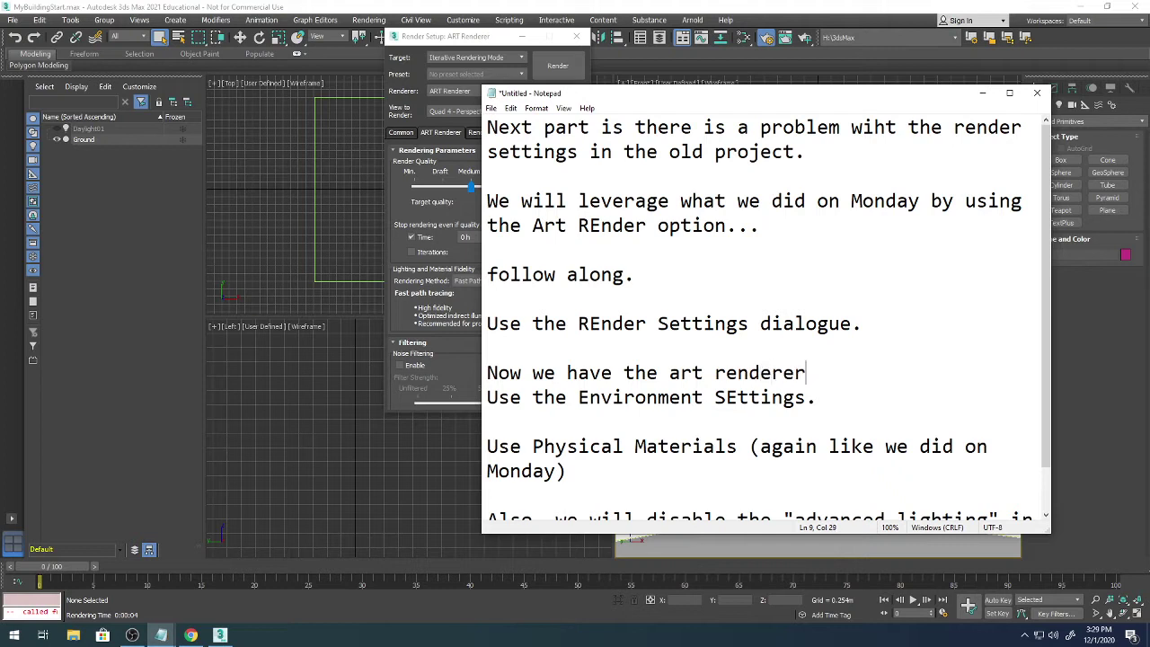
pyautogui.write(' set up.')
pyautogui.press('Return')
pyautogui.press('Return')
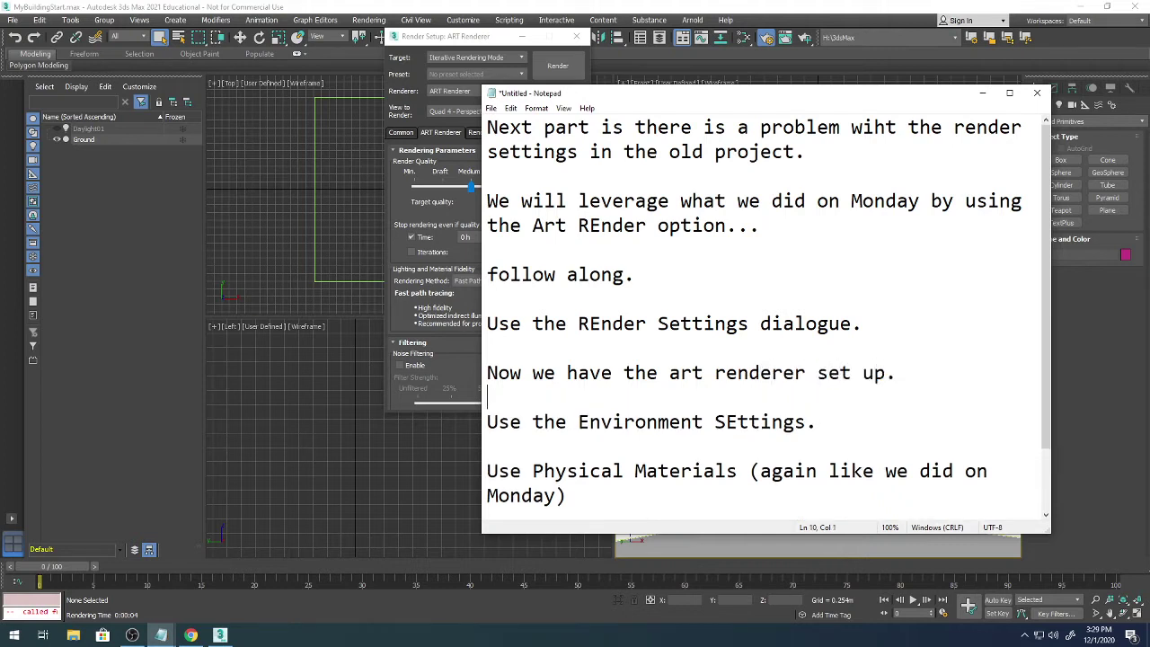
# Add the line "Lets put a place holder box in the scene to try a physical material." above the Environment SEttings line.
pyautogui.write('Lets u')
pyautogui.press('BackSpace')
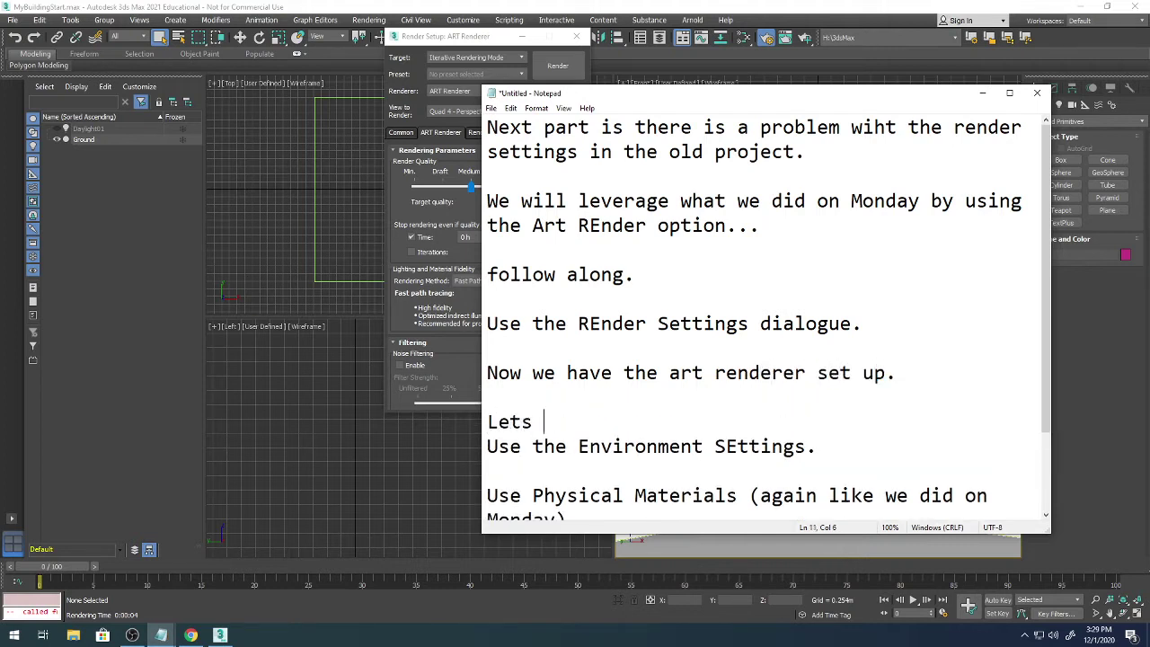
pyautogui.write('put a place holder bo')
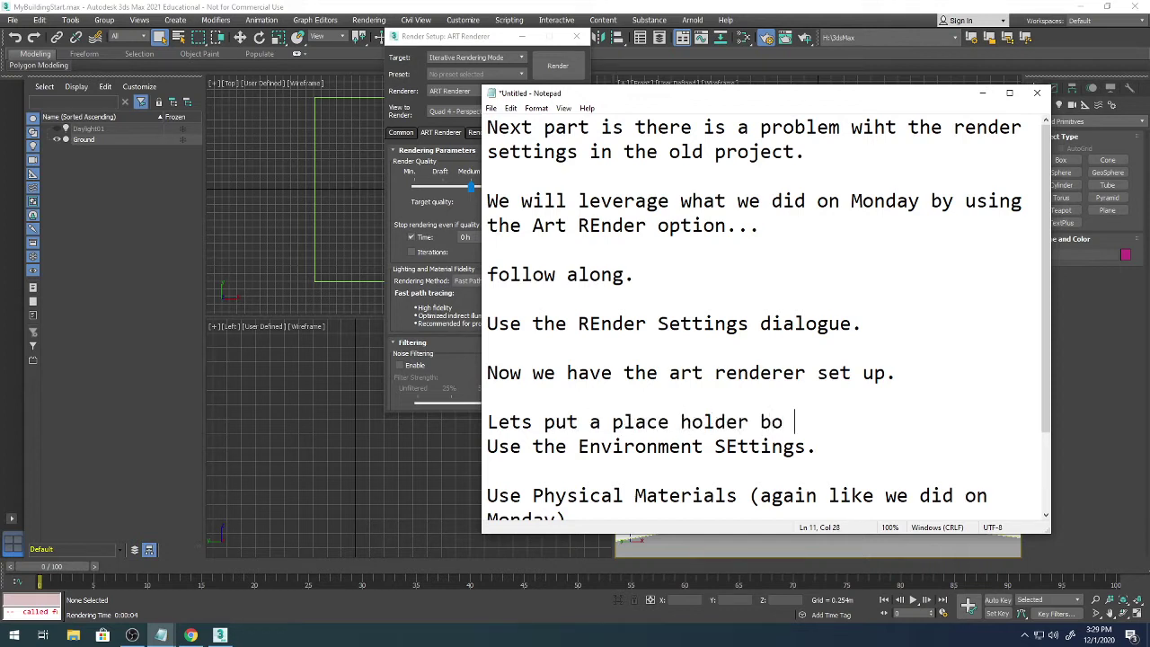
pyautogui.press('BackSpace')
pyautogui.write('x  in the scene to t')
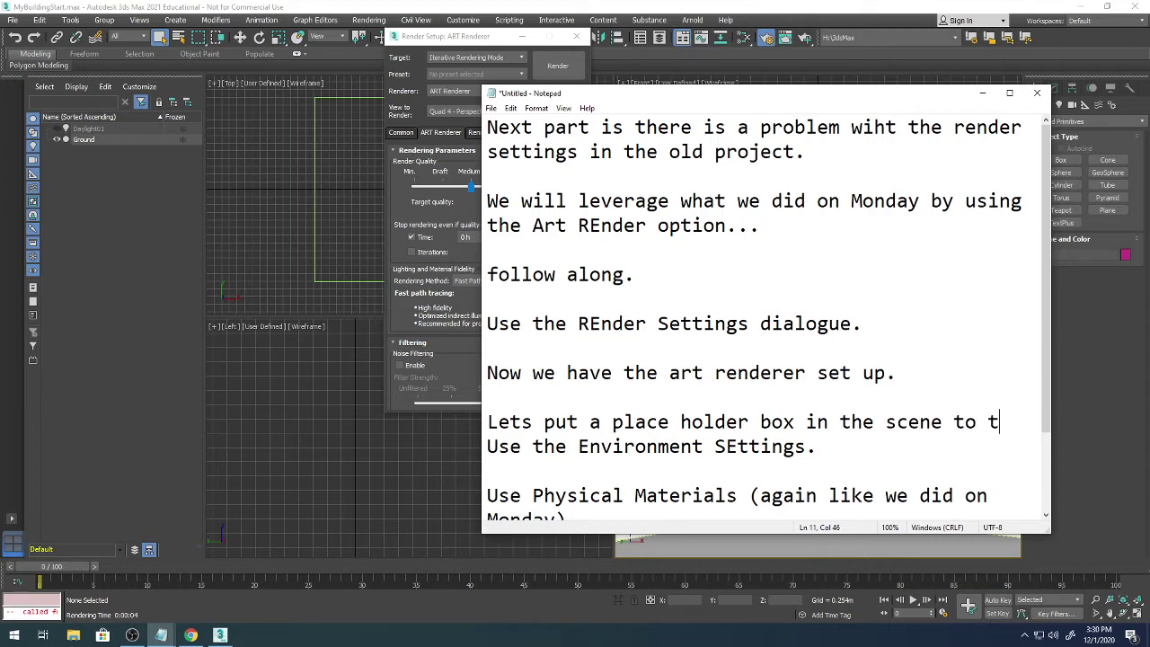
pyautogui.write('ry a material.')
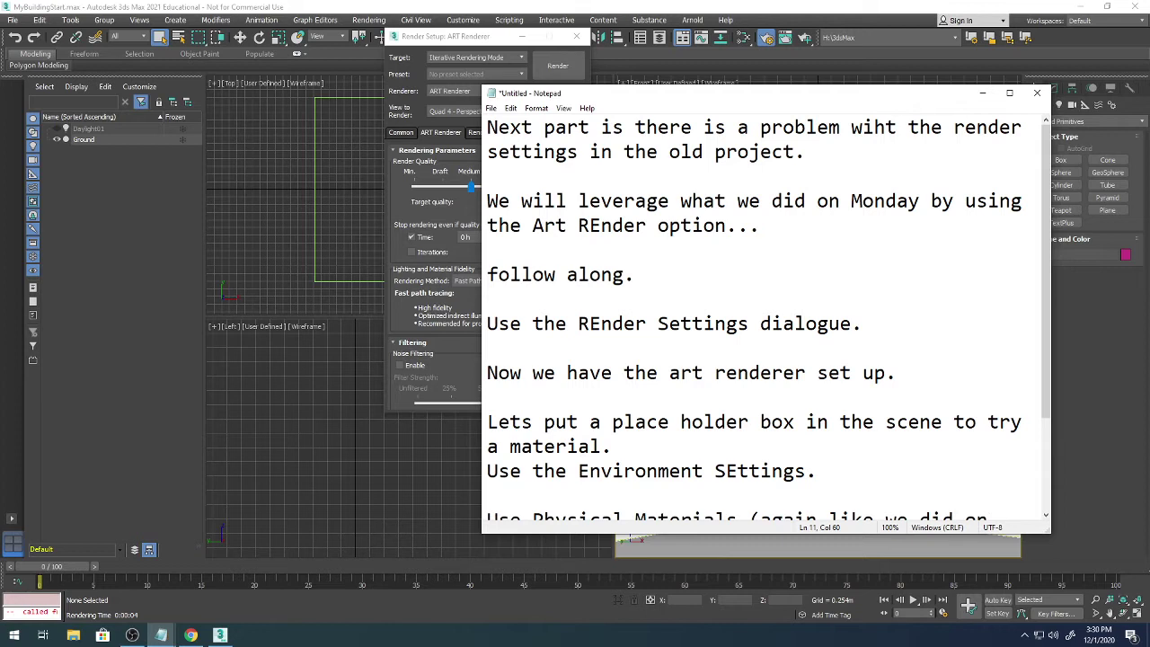
pyautogui.press('Return')
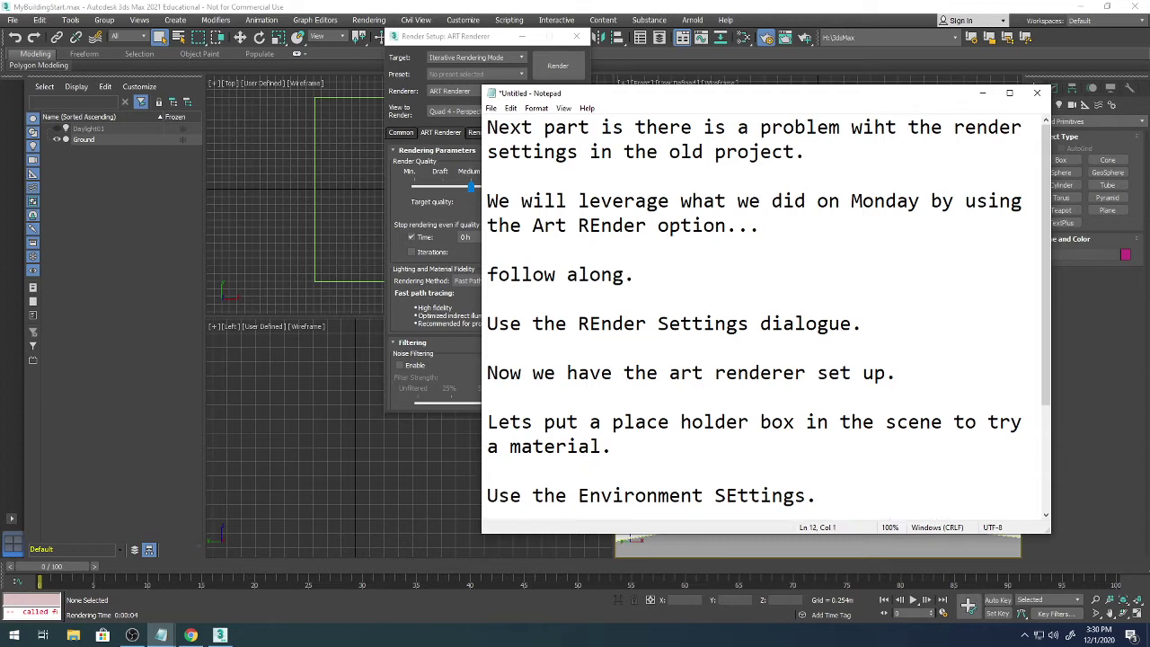
pyautogui.press('Return')
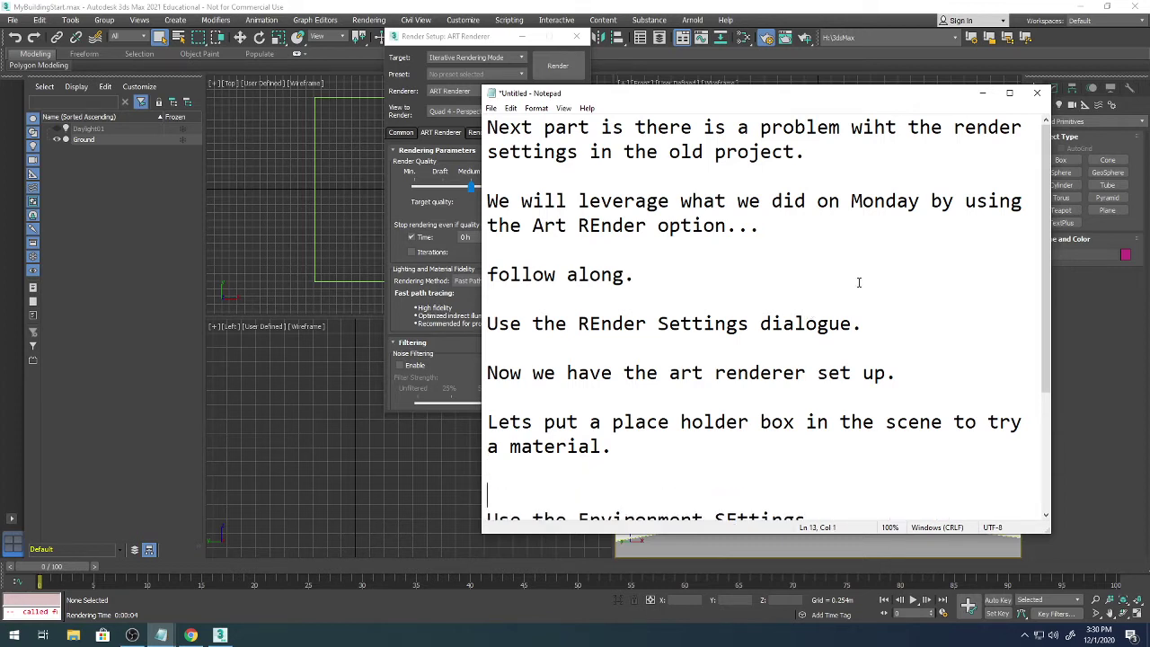
pyautogui.click(508, 447)
pyautogui.write('physical')
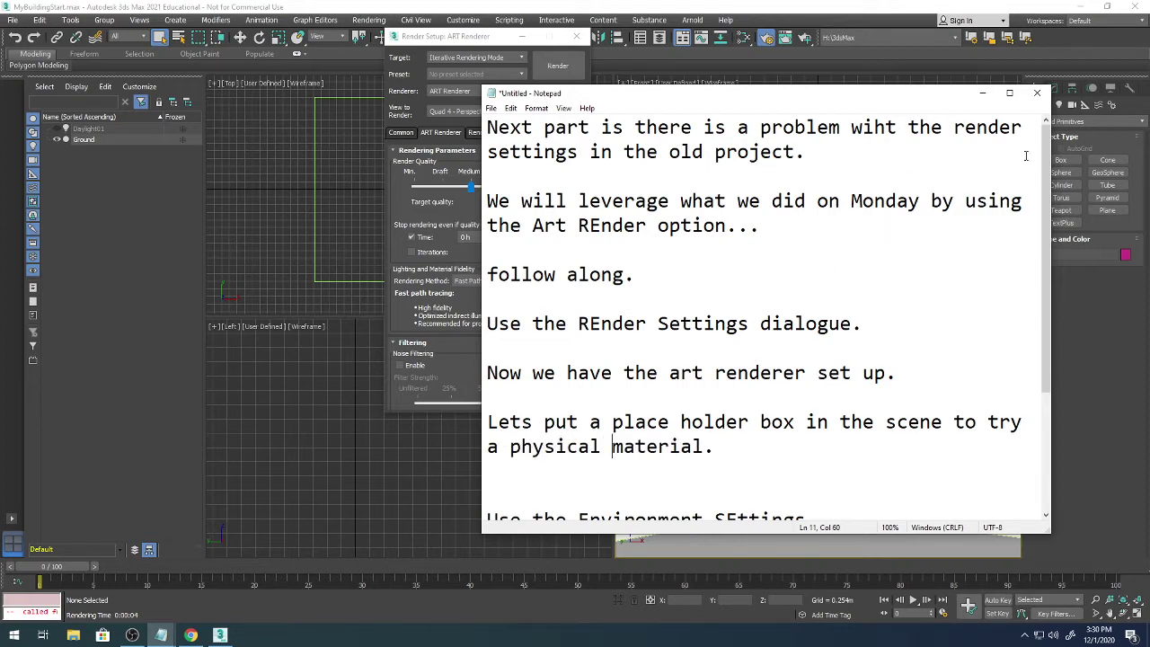
# Switch to 3ds Max and create a box about 201 m long, 152 m wide and 285 m high on the ground in the Perspective viewport.
pyautogui.click(1096, 289)
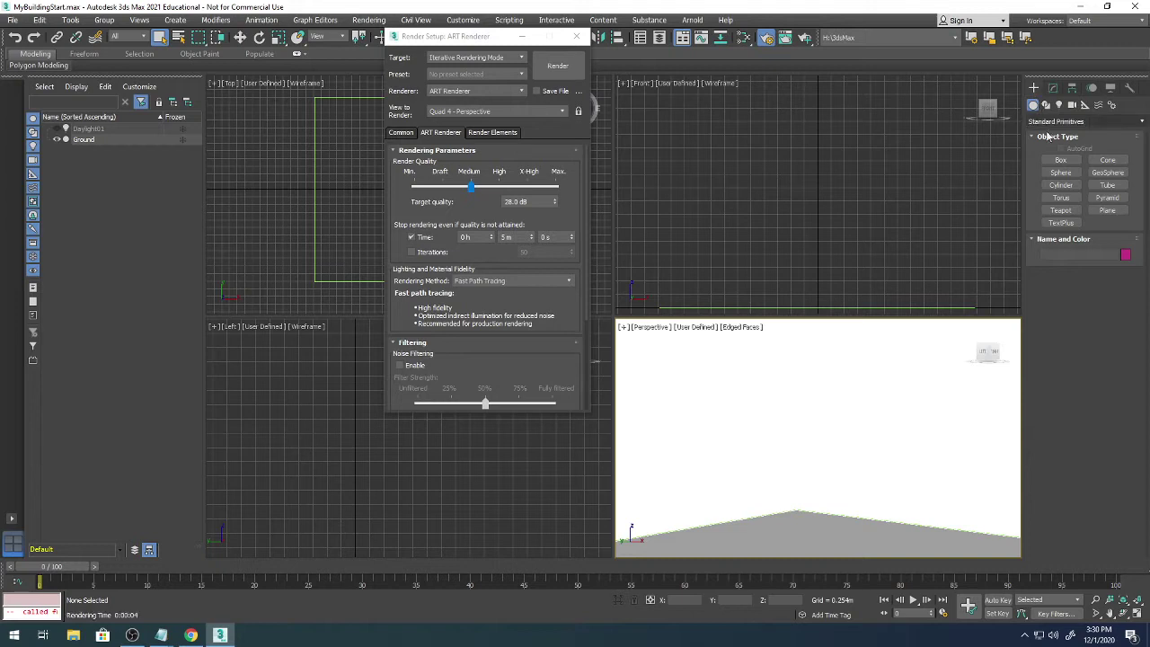
pyautogui.click(1060, 160)
pyautogui.moveTo(777, 532); pyautogui.dragTo(825, 561)
pyautogui.click(769, 395)
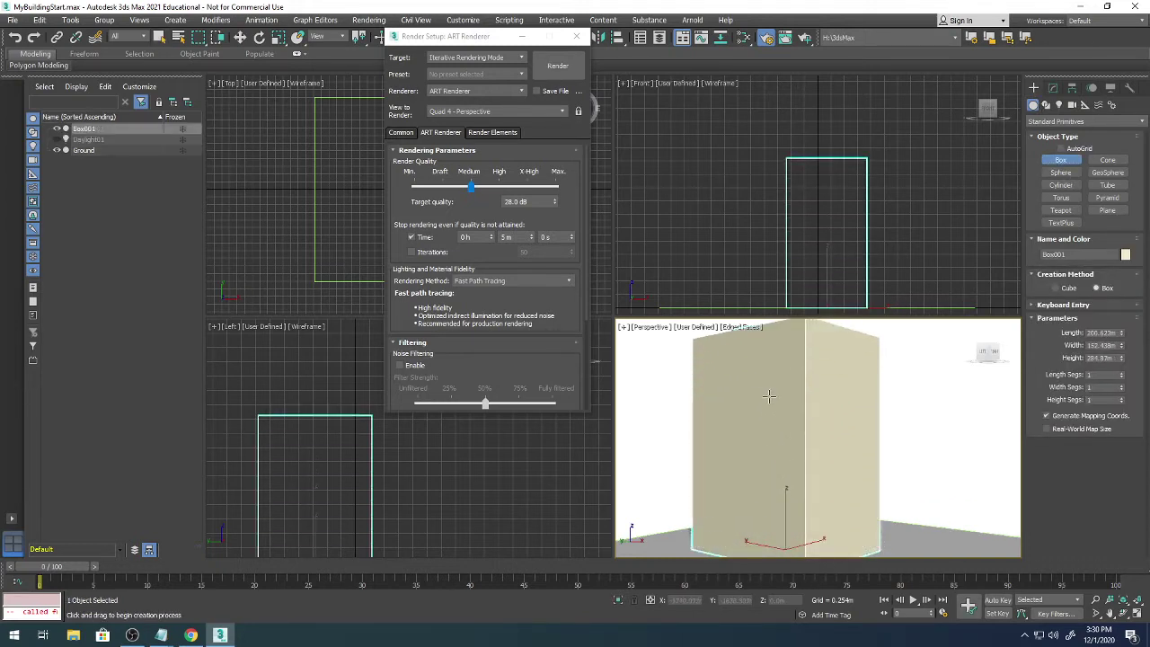
# Set the box's length and width to 200 m and its height to 600 m.
pyautogui.doubleClick(1113, 332)
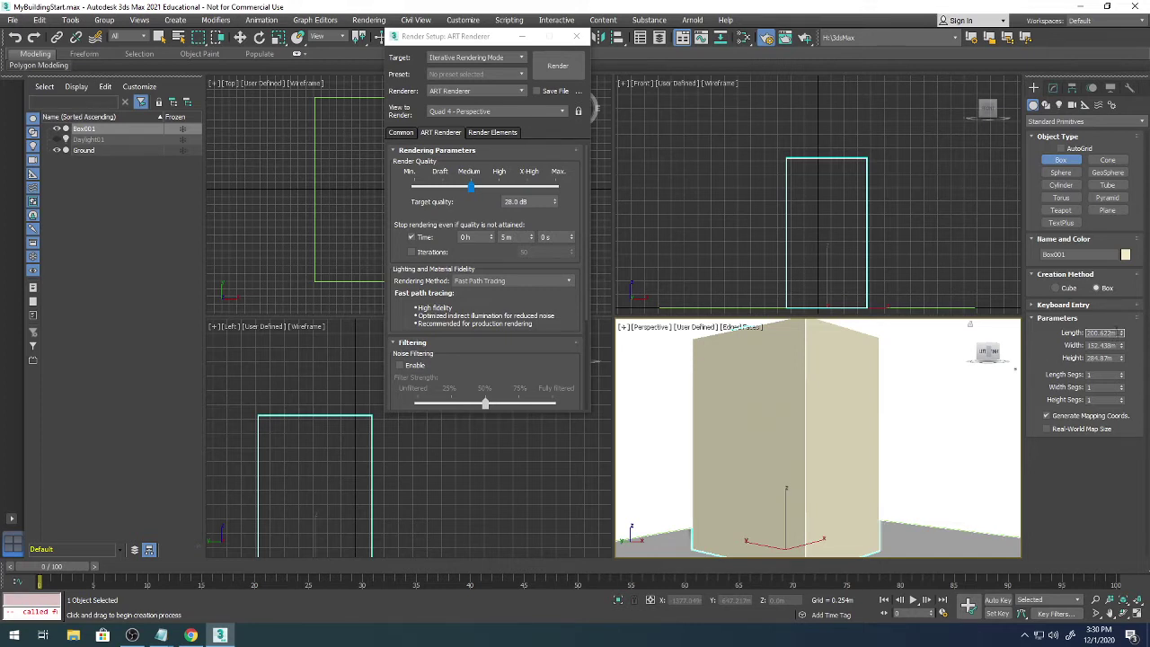
pyautogui.write('200')
pyautogui.press('Tab')
pyautogui.write('200')
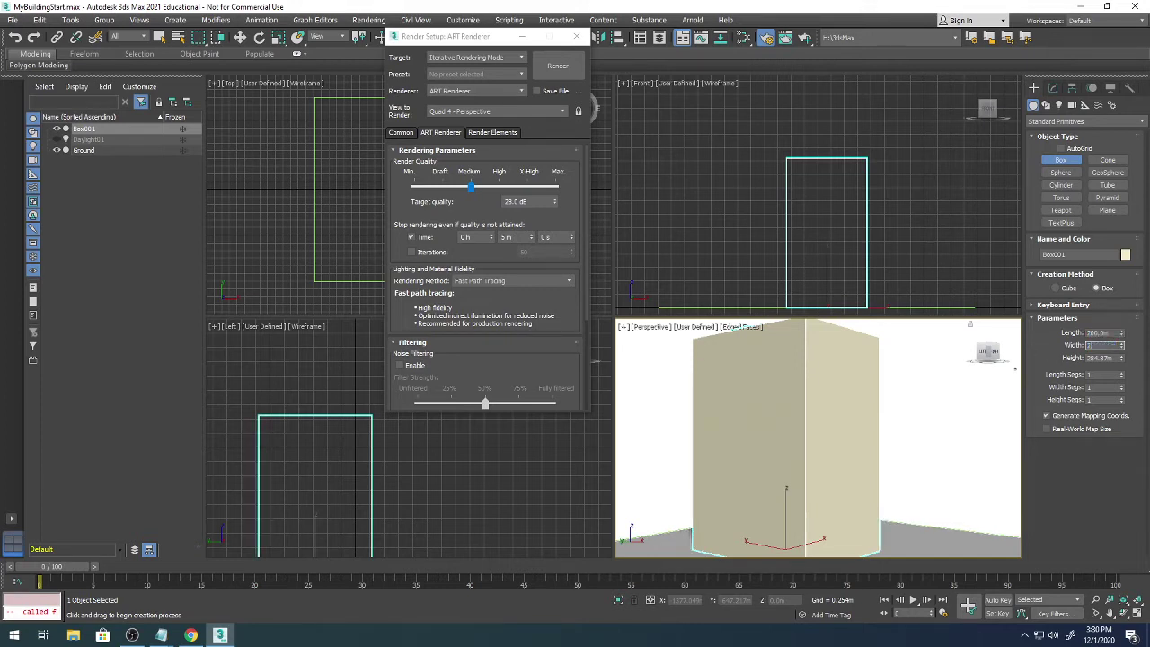
pyautogui.press('Tab')
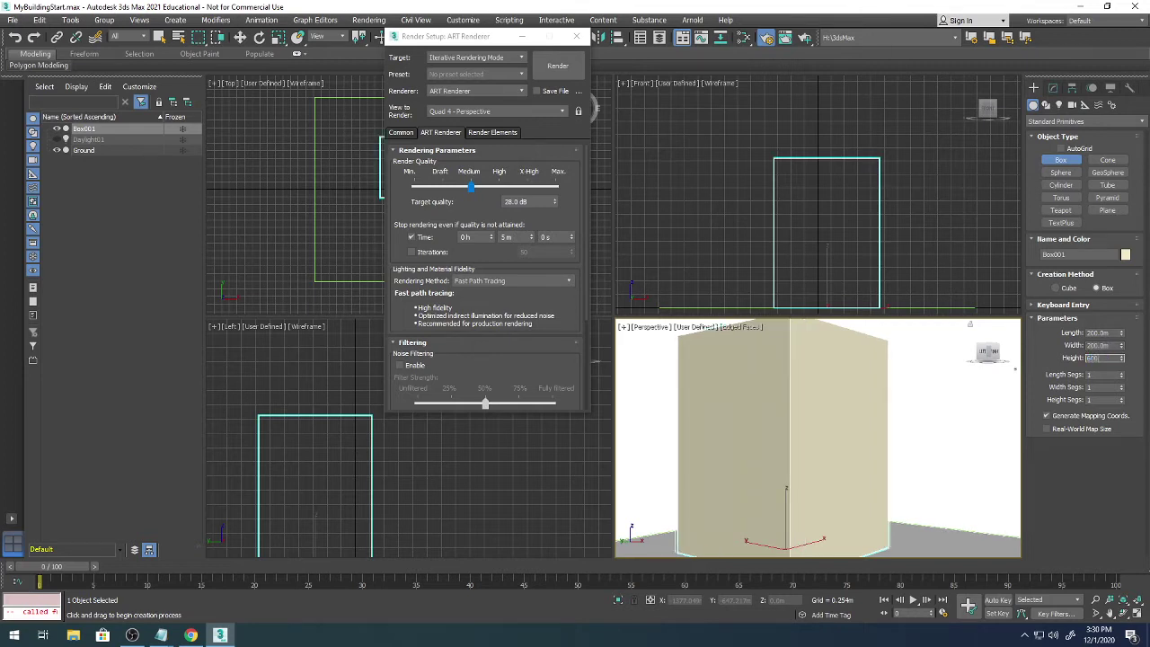
pyautogui.press('Tab')
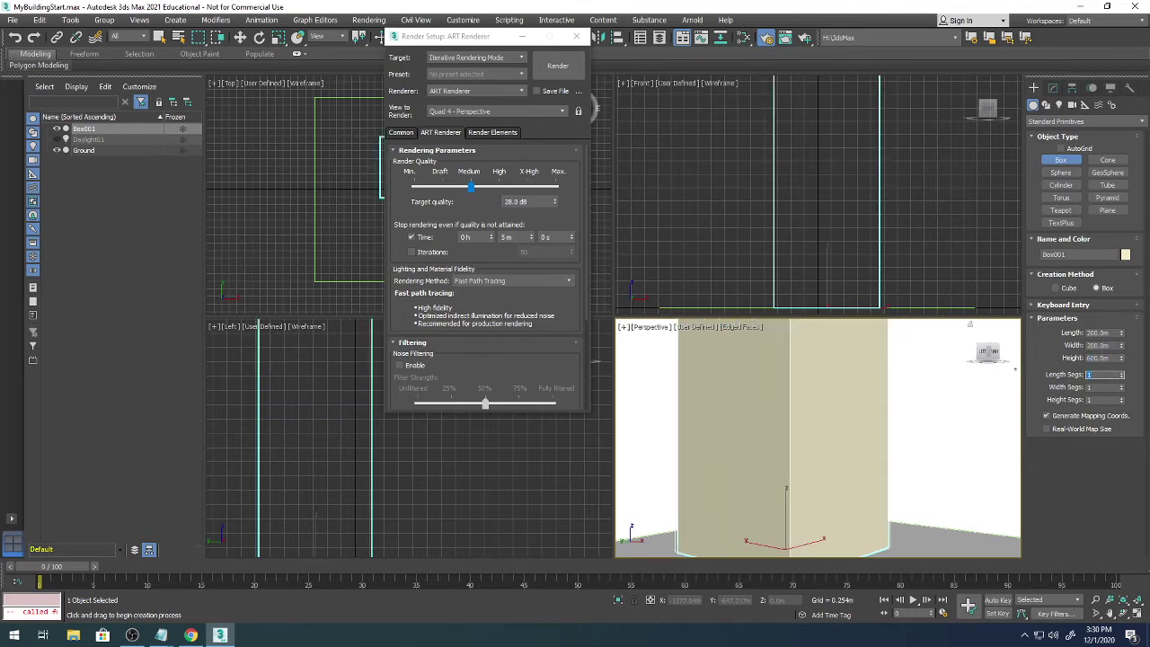
# Set the box's length, width and height segments to 5 each.
pyautogui.write('5')
pyautogui.press('Tab')
pyautogui.write('5')
pyautogui.press('Tab')
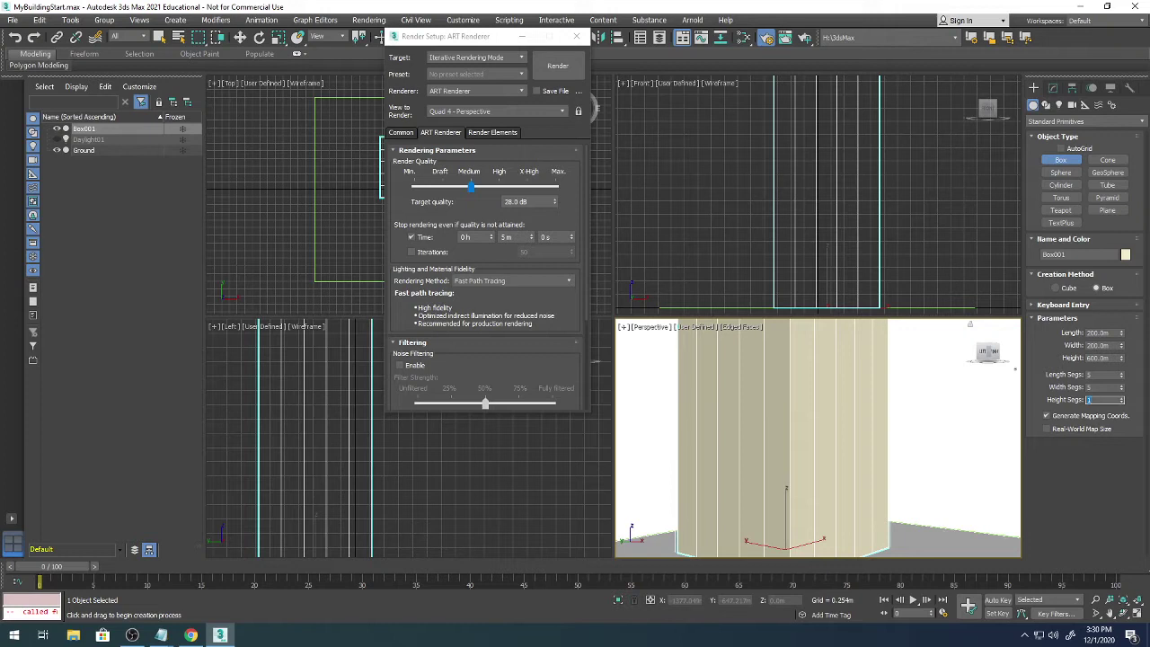
pyautogui.write('5')
pyautogui.press('Return')
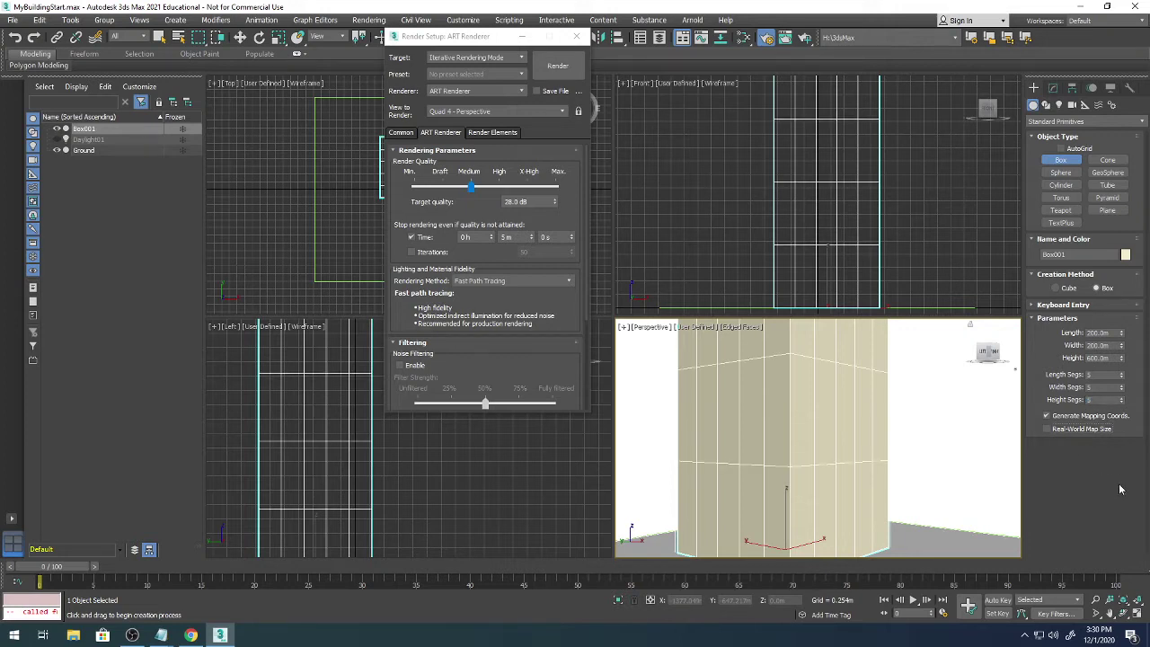
pyautogui.click(1129, 600)
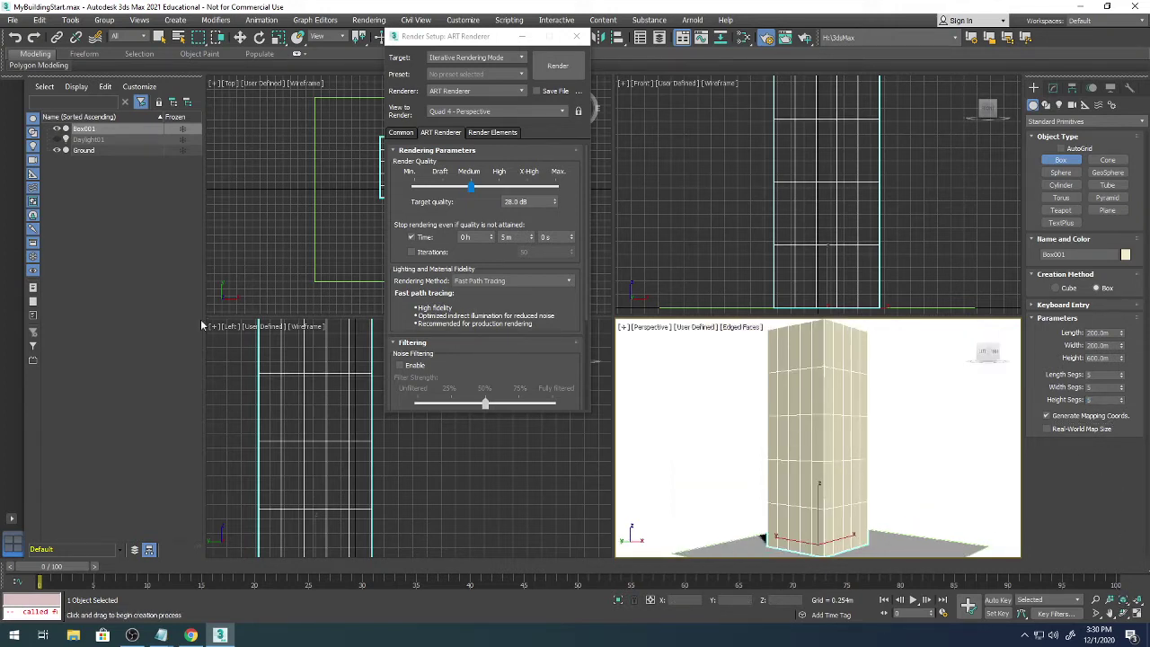
# Deselect the box, then create a Physical Material in the Slate Material Editor and name it "Try Shiny Metal".
pyautogui.click(132, 292)
pyautogui.press('m')
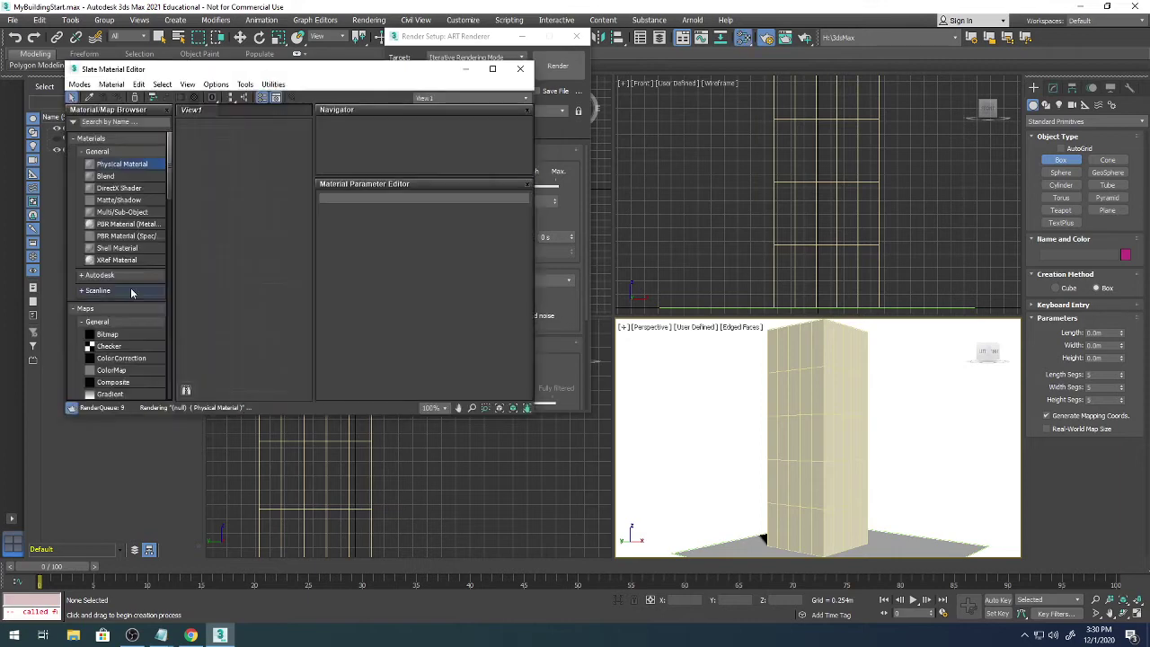
pyautogui.moveTo(122, 164); pyautogui.dragTo(216, 191)
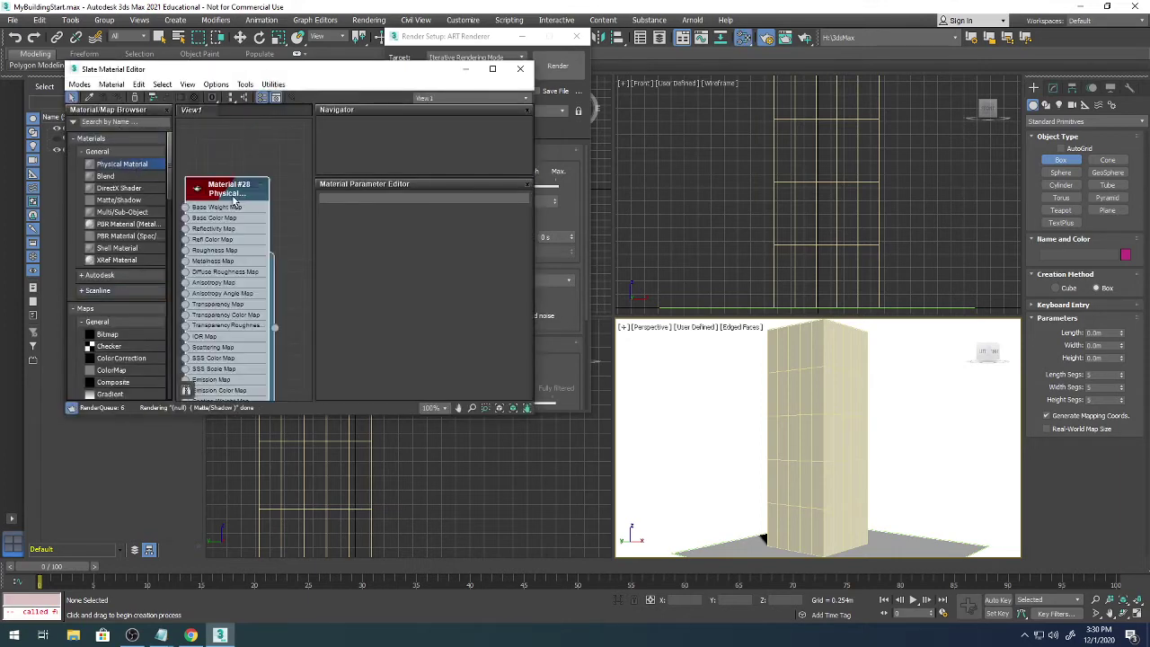
pyautogui.doubleClick(232, 236)
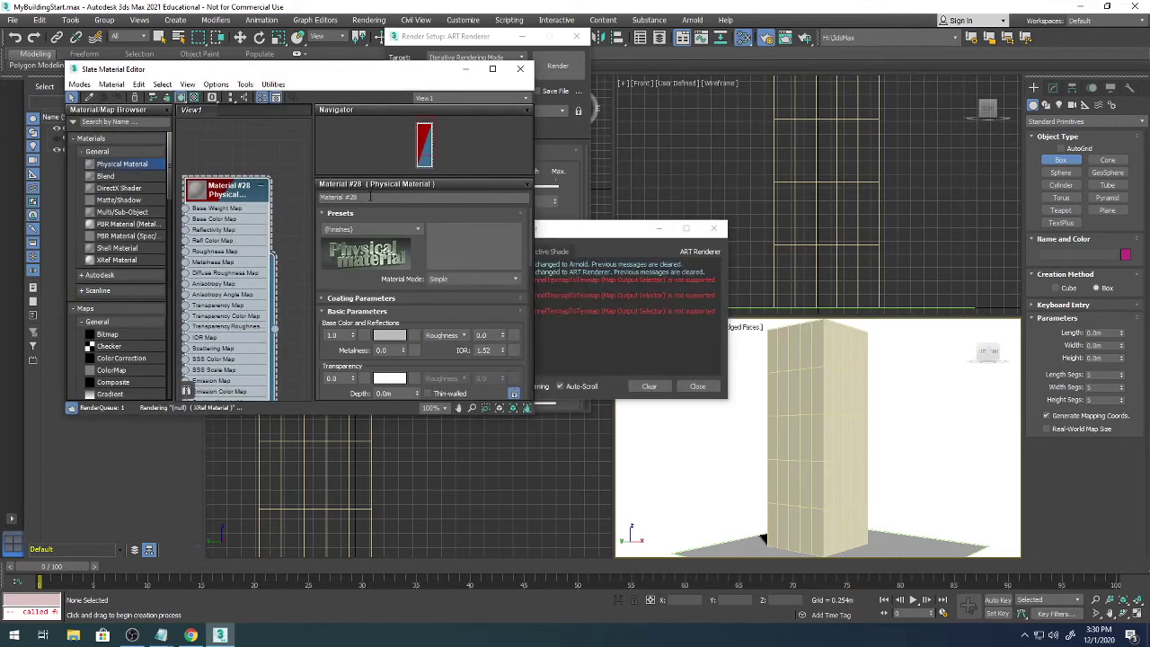
pyautogui.write('Try')
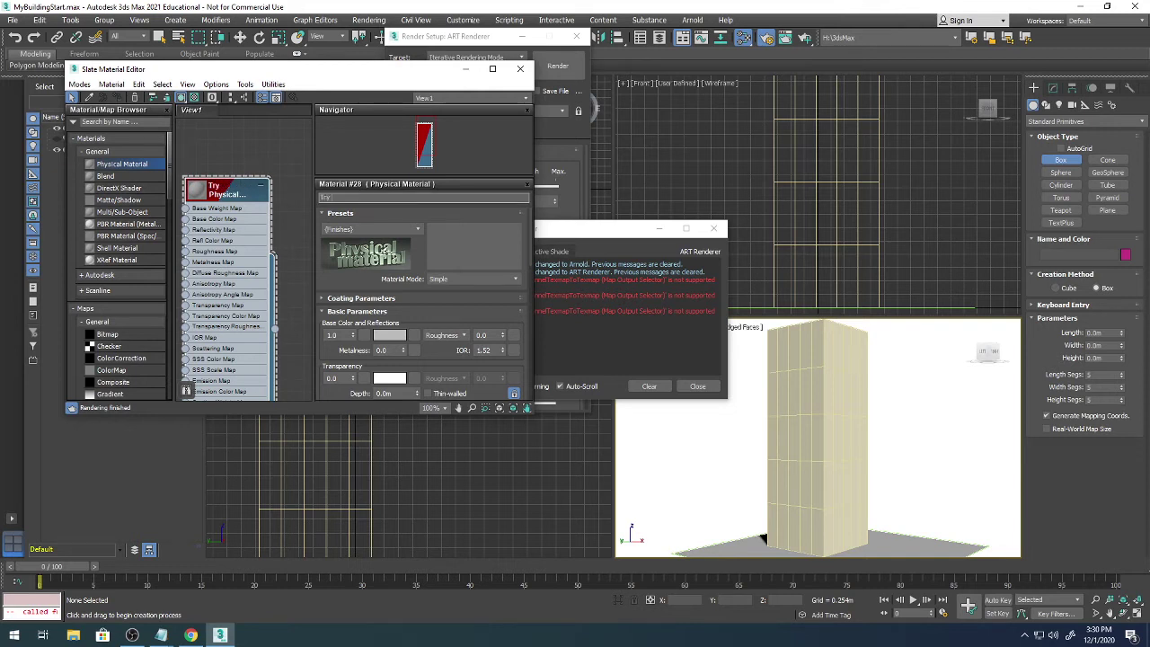
pyautogui.write(' Shiny Metal')
# Switch the material mode to Advanced and apply the Polished Aluminum preset to the Try Shiny Metal material.
pyautogui.click(473, 279)
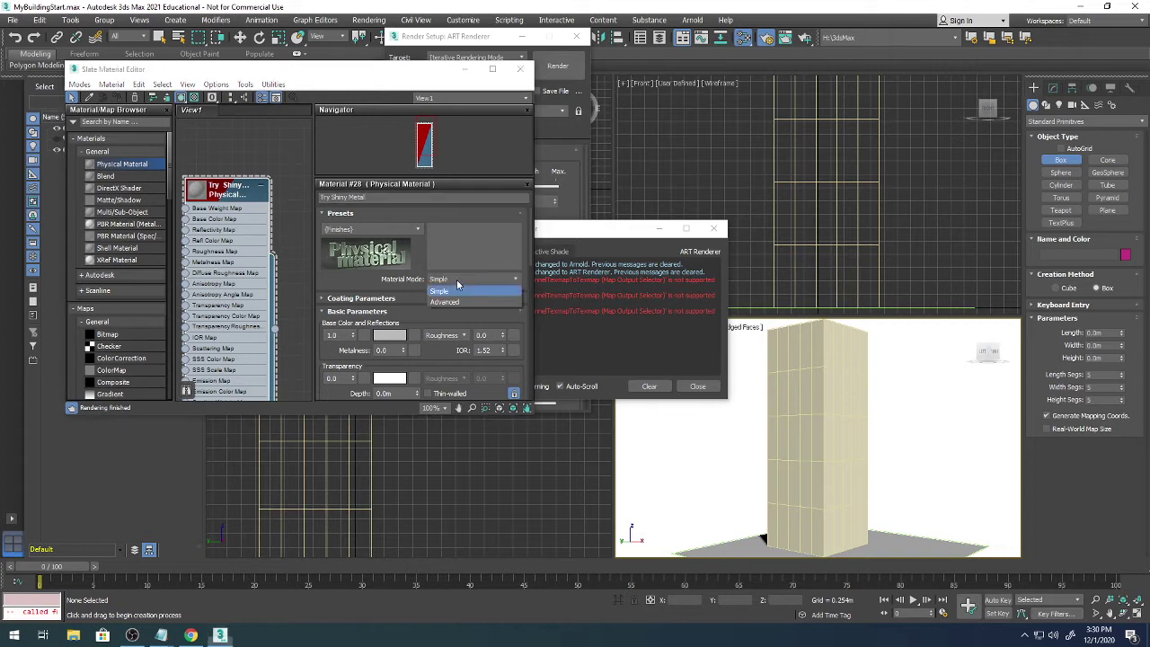
pyautogui.click(453, 298)
pyautogui.click(416, 230)
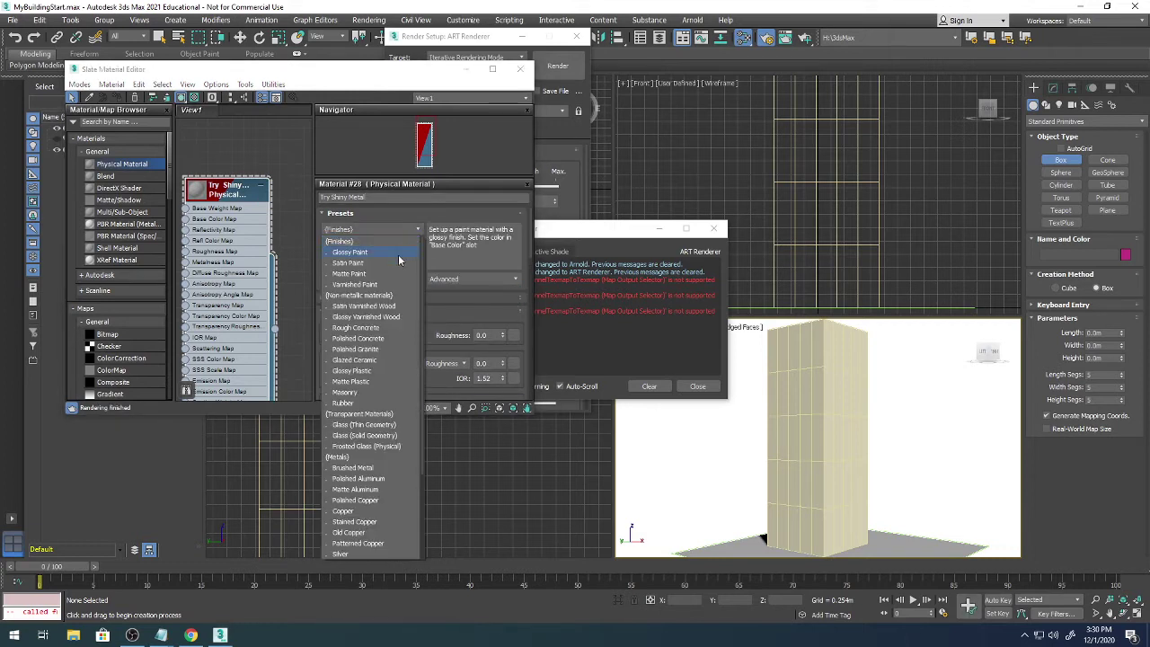
pyautogui.click(378, 480)
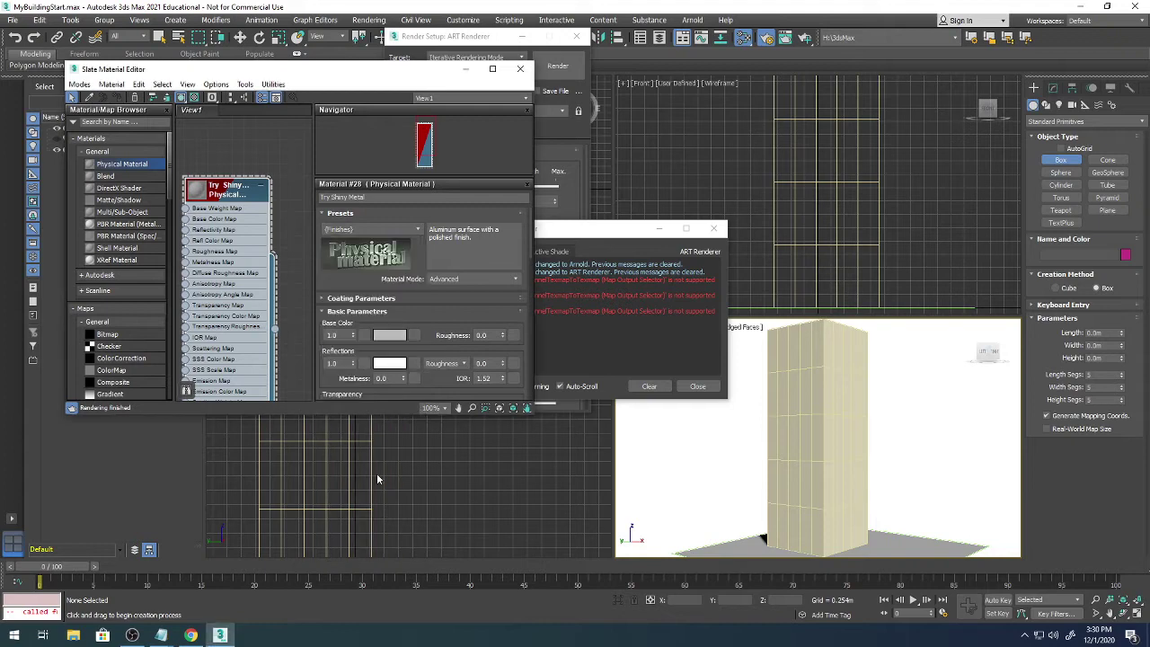
# Collapse the Try Shiny Metal node and assign the material to the box in the Perspective viewport.
pyautogui.click(258, 187)
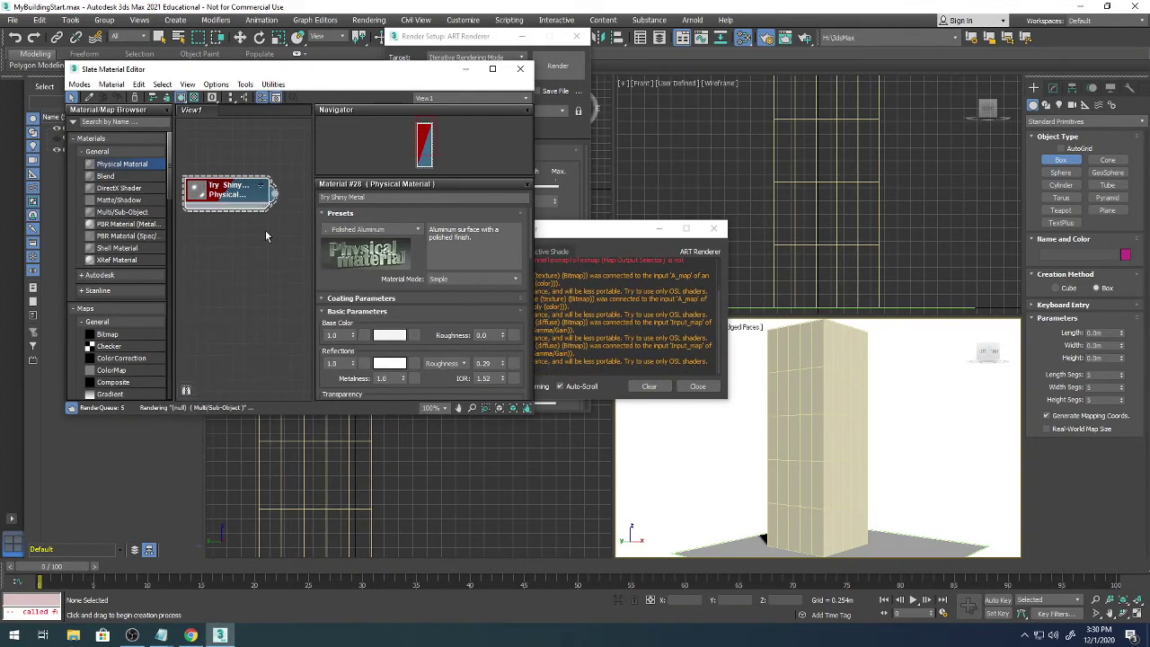
pyautogui.click(781, 419)
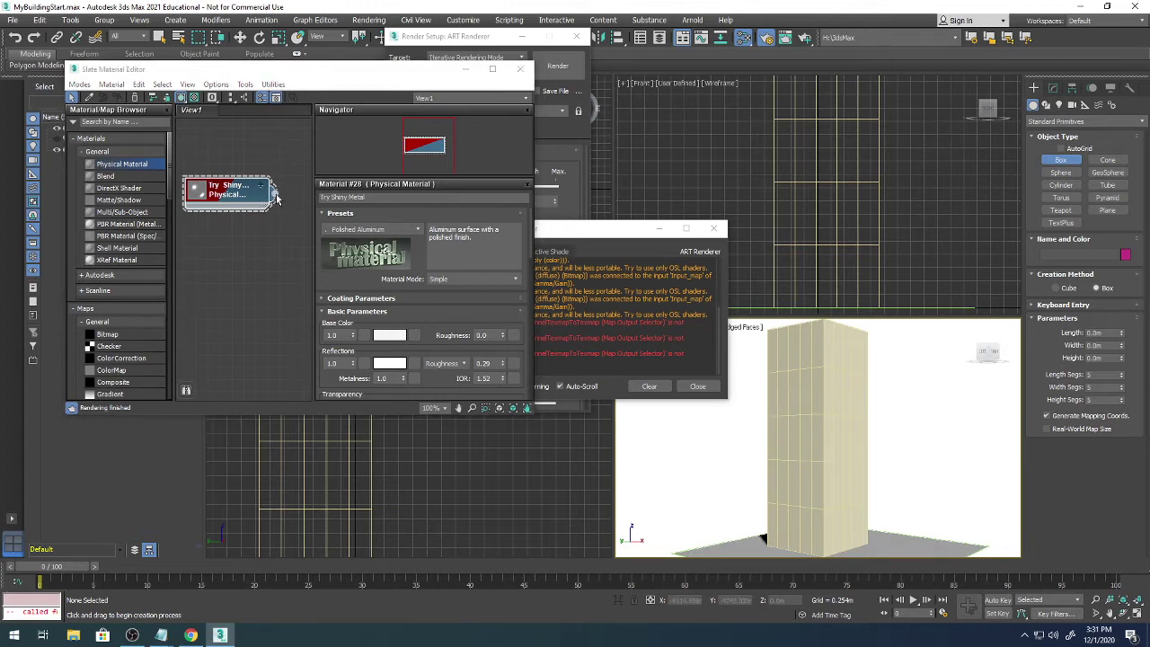
pyautogui.moveTo(277, 200); pyautogui.dragTo(796, 440)
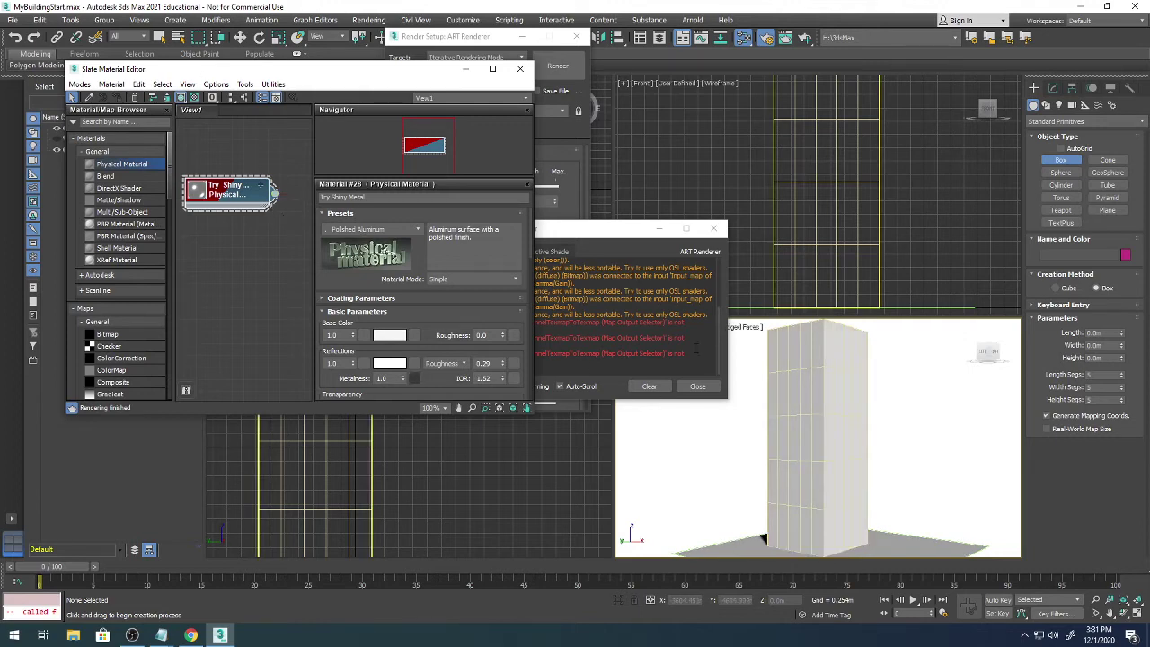
# Clear and close the render message log, and render the Perspective view.
pyautogui.click(650, 386)
pyautogui.click(715, 230)
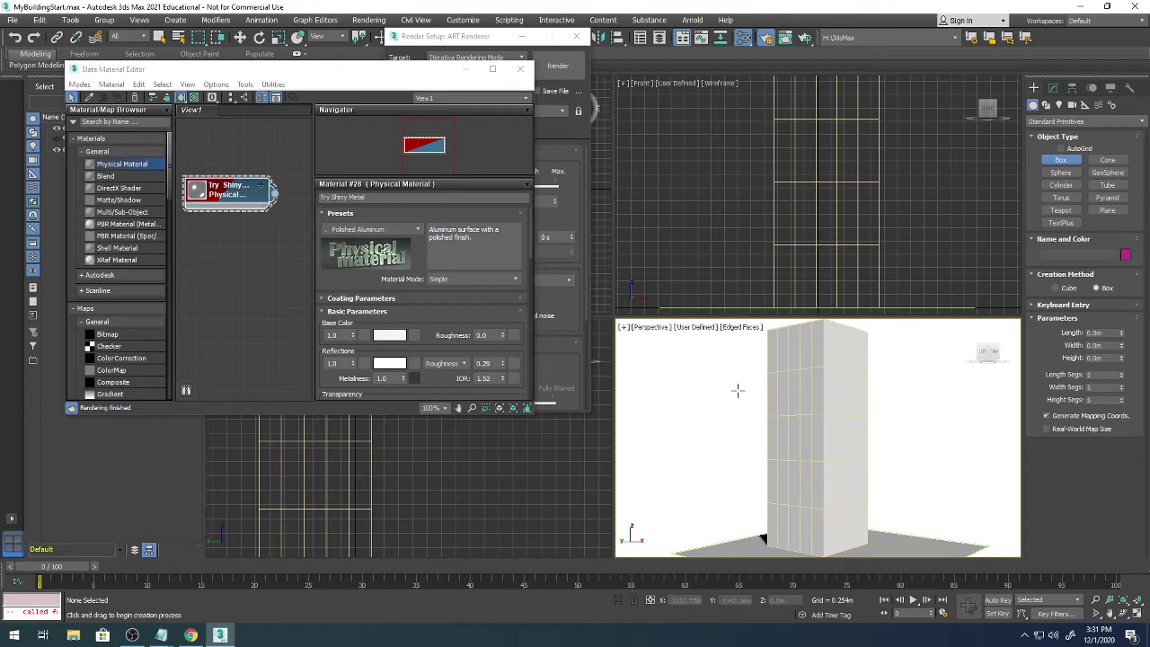
pyautogui.hotkey('shift', 'q')
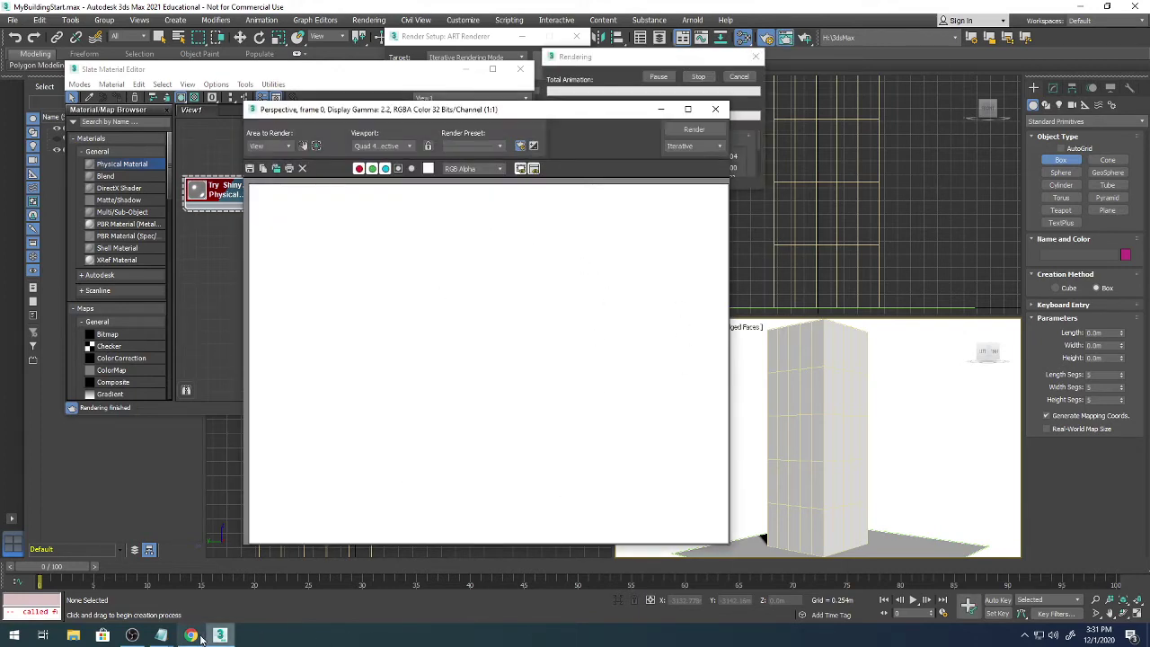
# Switch to the Notepad notes and remove the blank line above the sentence about the place holder box.
pyautogui.click(161, 635)
pyautogui.click(245, 594)
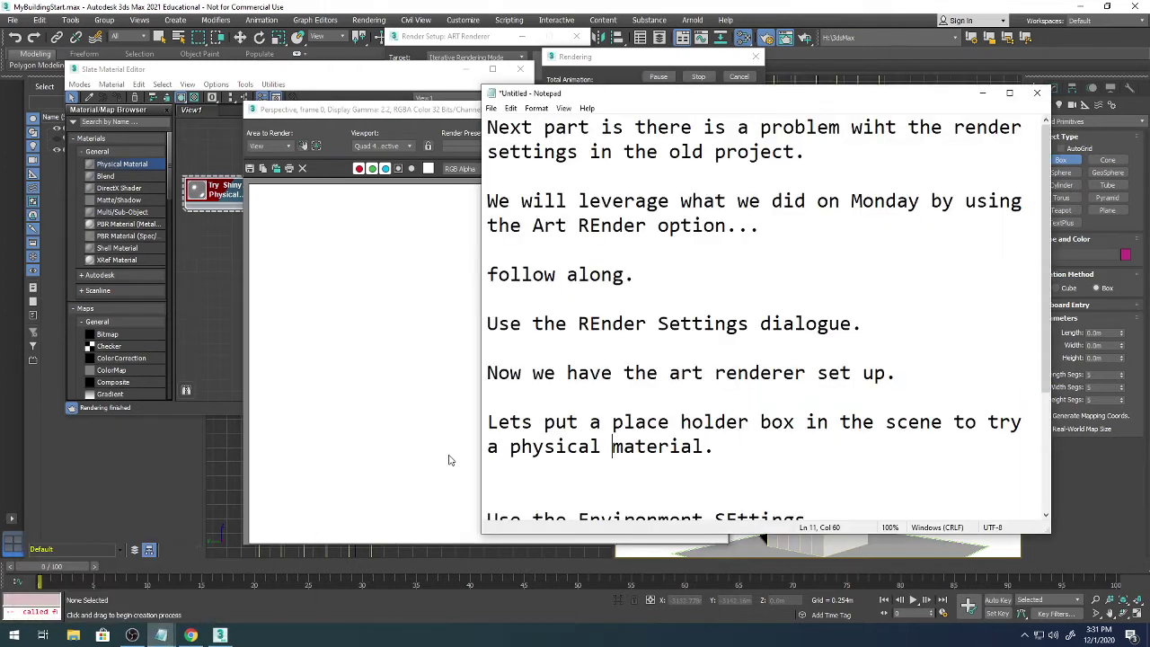
pyautogui.click(598, 395)
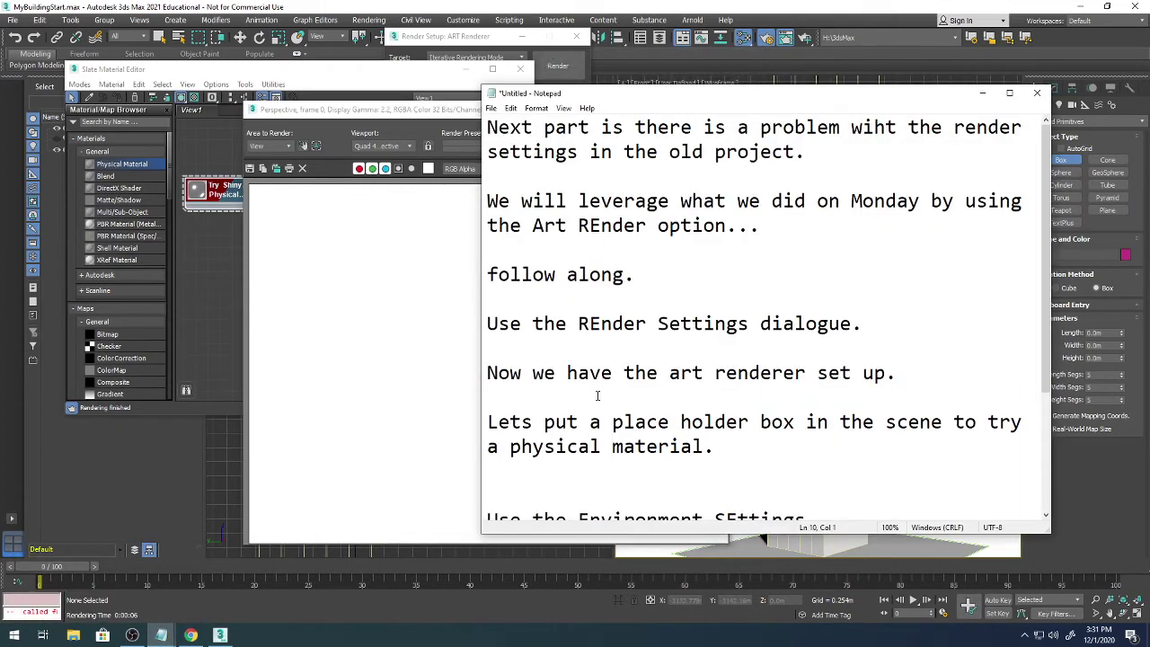
pyautogui.press('Delete')
pyautogui.press('Down')
pyautogui.press('Down')
pyautogui.press('Down')
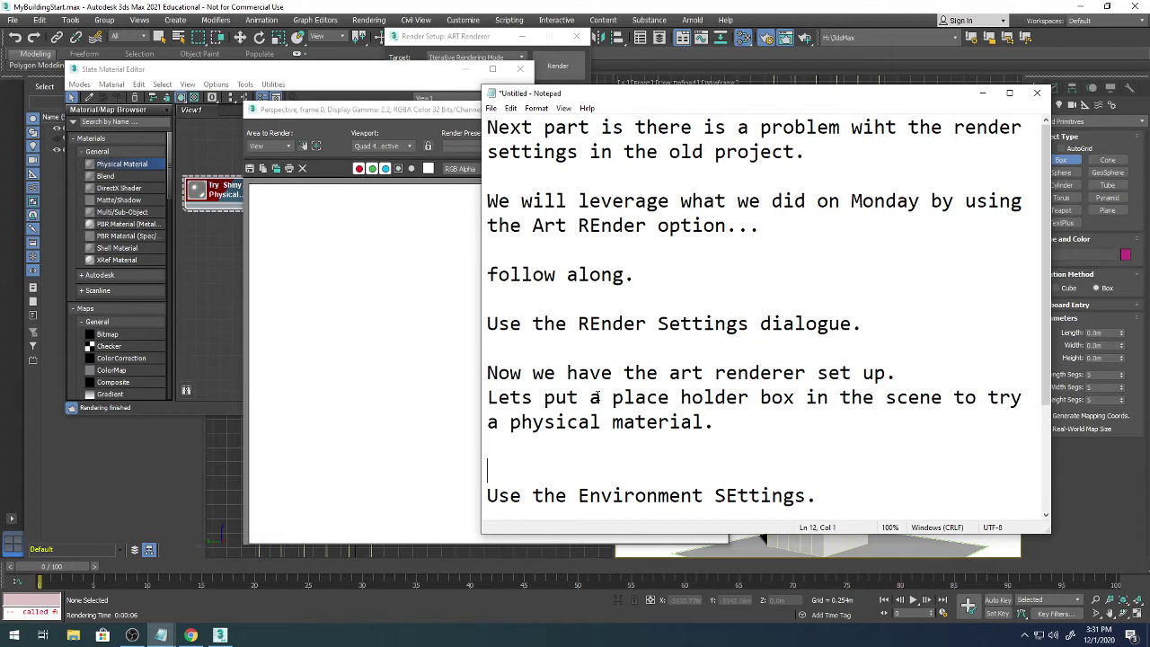
# Below the physical material sentence, add the note "NOW... you notice it is all washed out...".
pyautogui.write('NOW... you not')
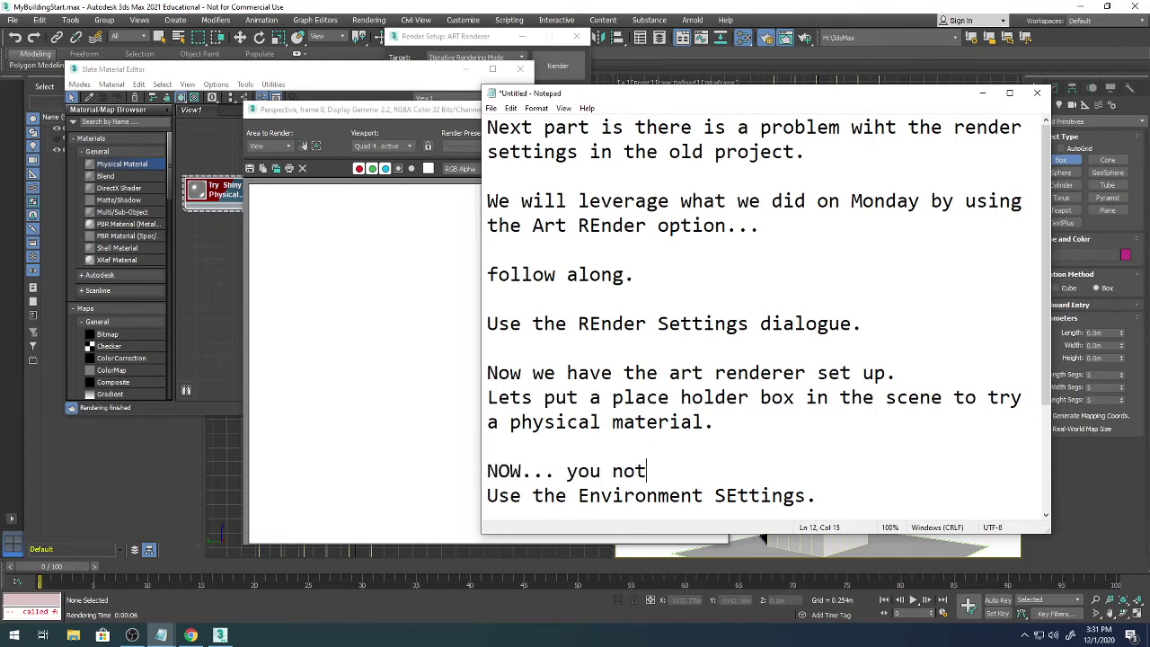
pyautogui.write('ice it is al')
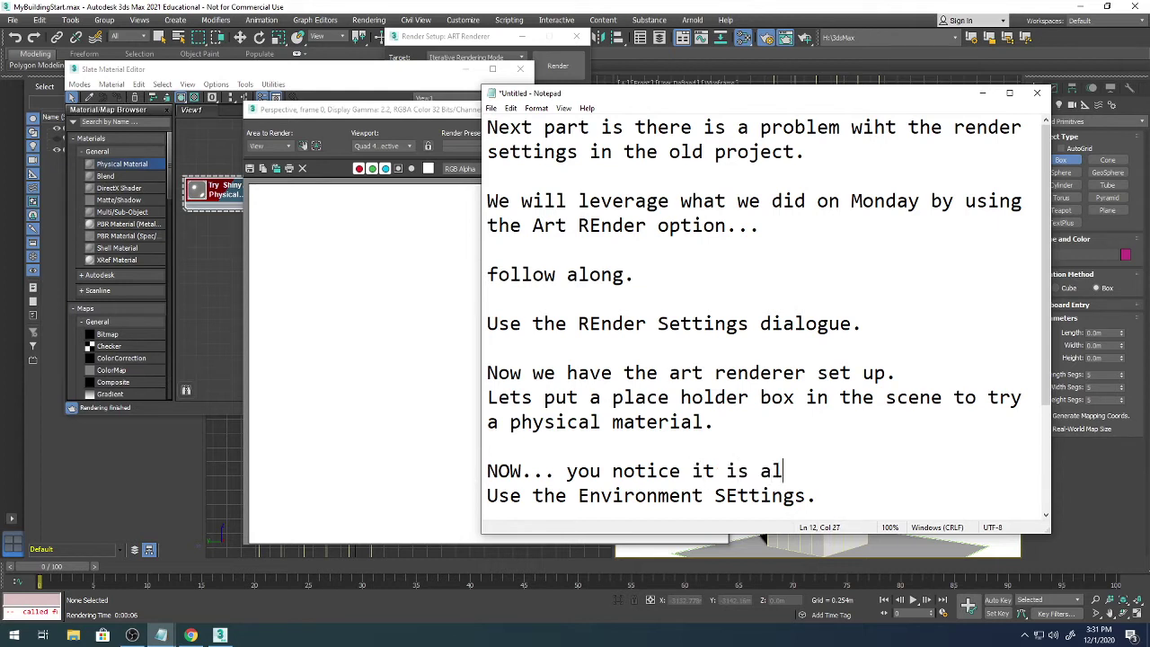
pyautogui.write('l washed out')
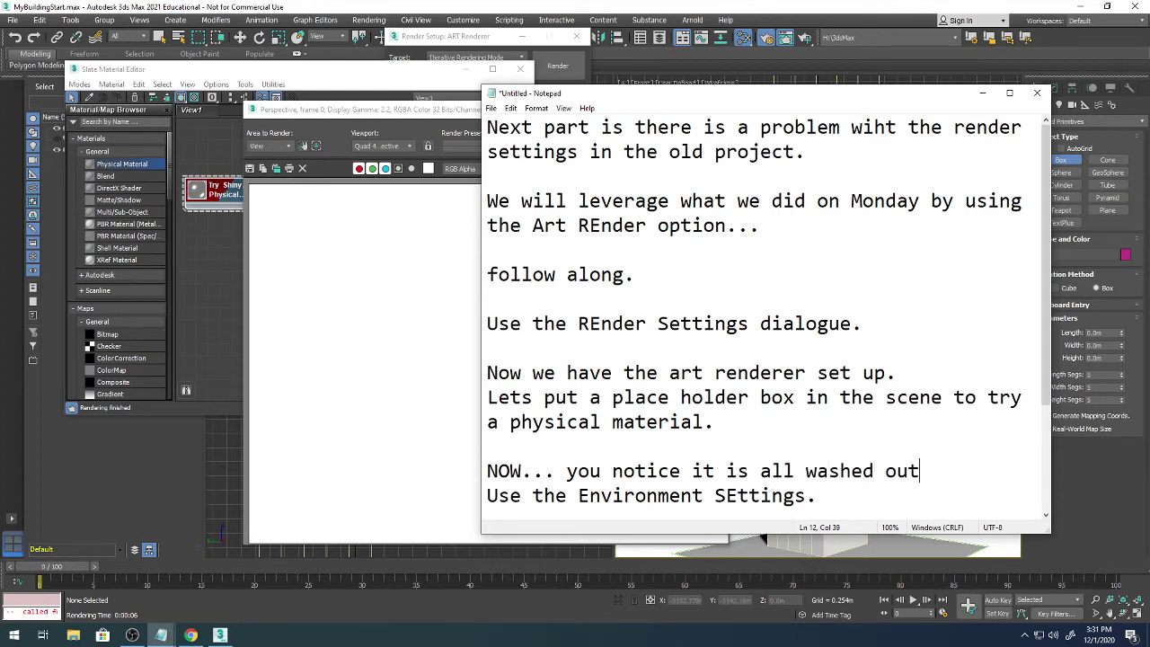
pyautogui.write('...')
# Rework the last line of the notes to read "we will change The Environment SEttings. (8) key".
pyautogui.press('Return')
pyautogui.write('we will ')
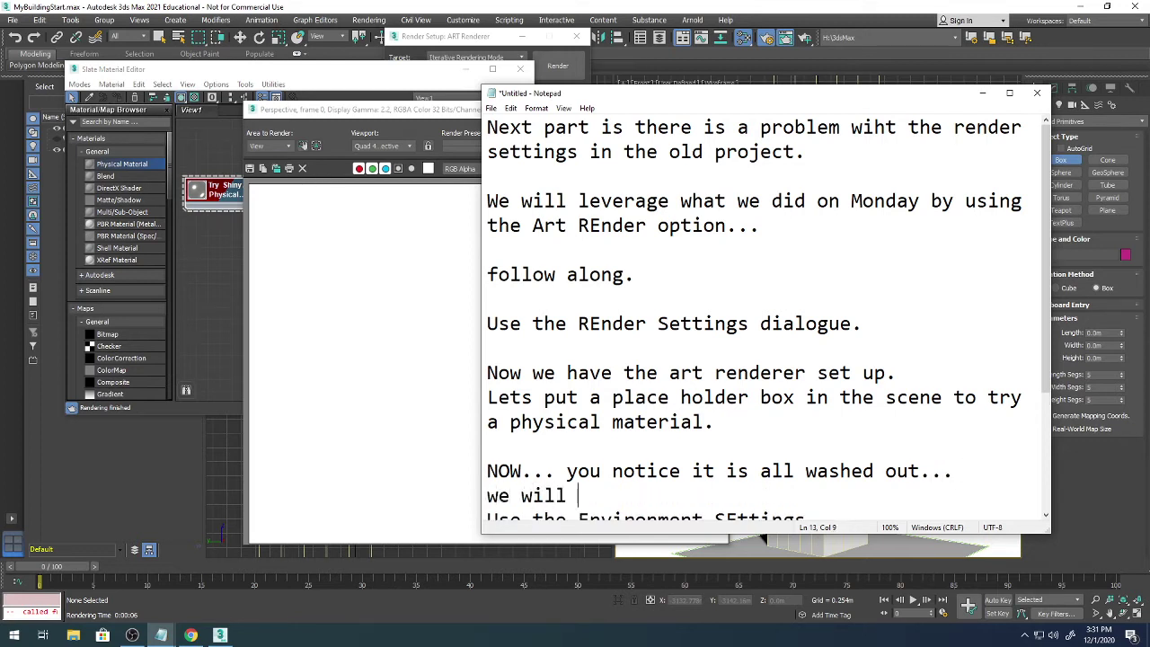
pyautogui.write('change')
pyautogui.press('Delete')
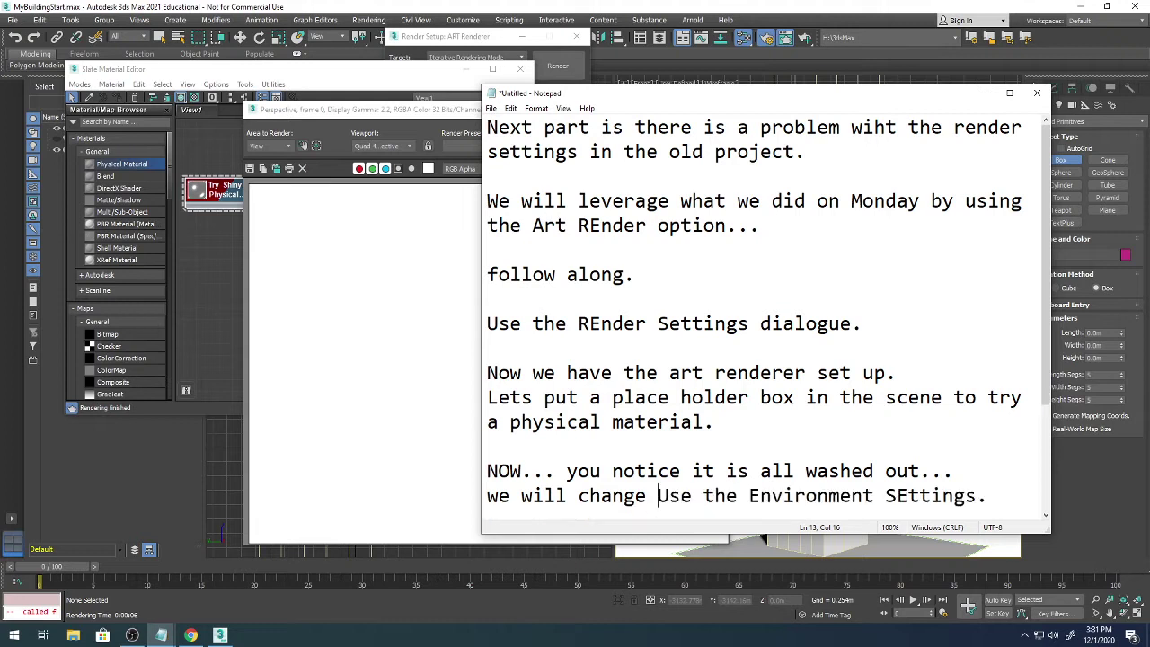
pyautogui.press('Delete')
pyautogui.press('Delete')
pyautogui.press('Delete')
pyautogui.press('Delete')
pyautogui.press('Delete')
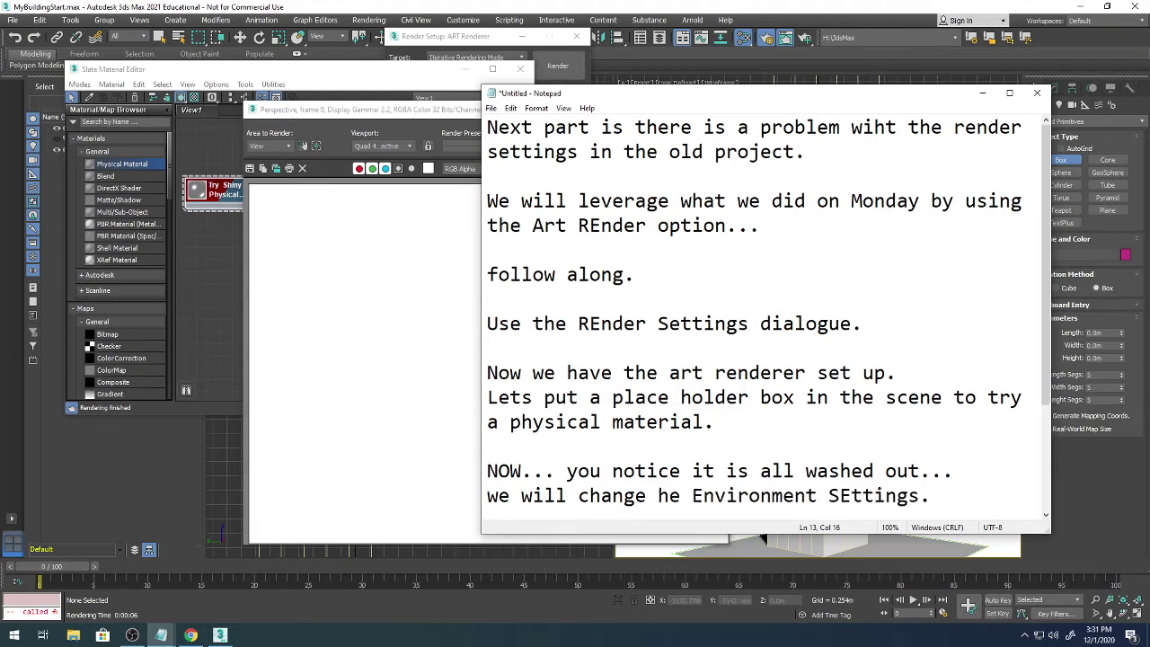
pyautogui.write('T')
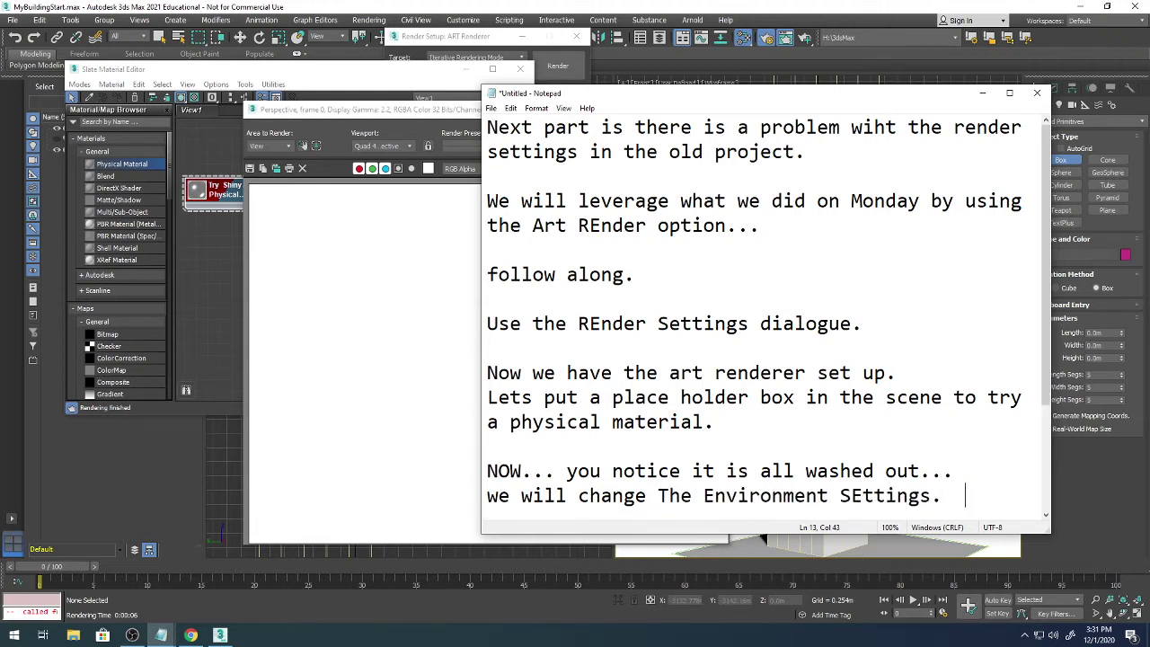
pyautogui.write('(8) key')
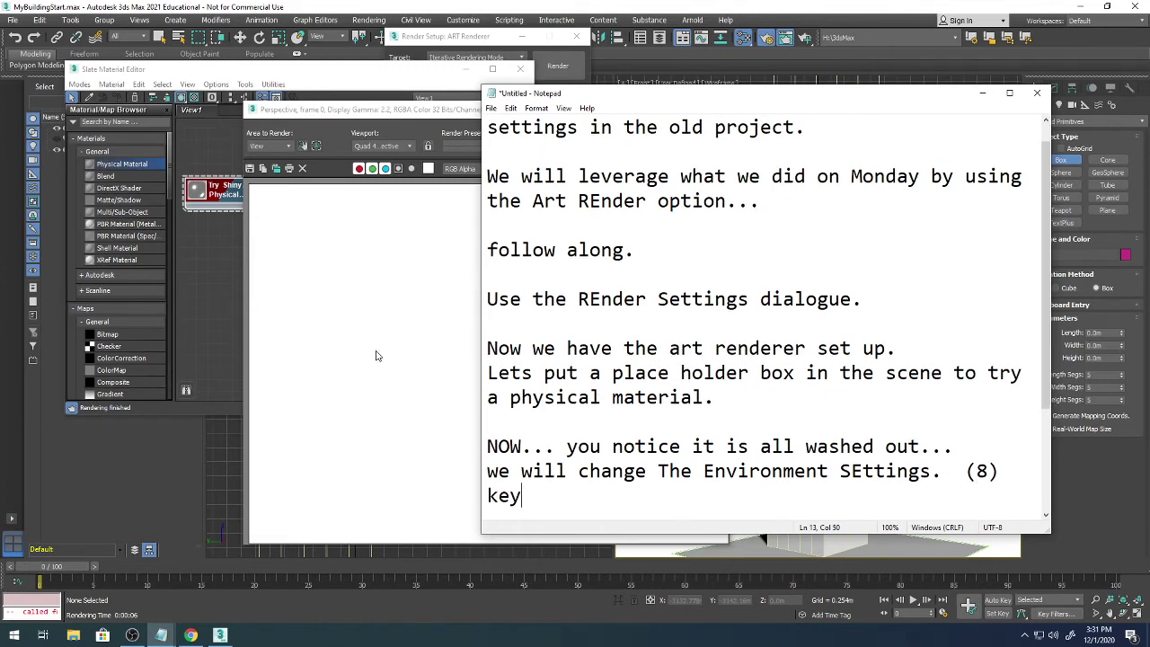
# Return to 3ds Max and open the Environment settings.
pyautogui.click(616, 59)
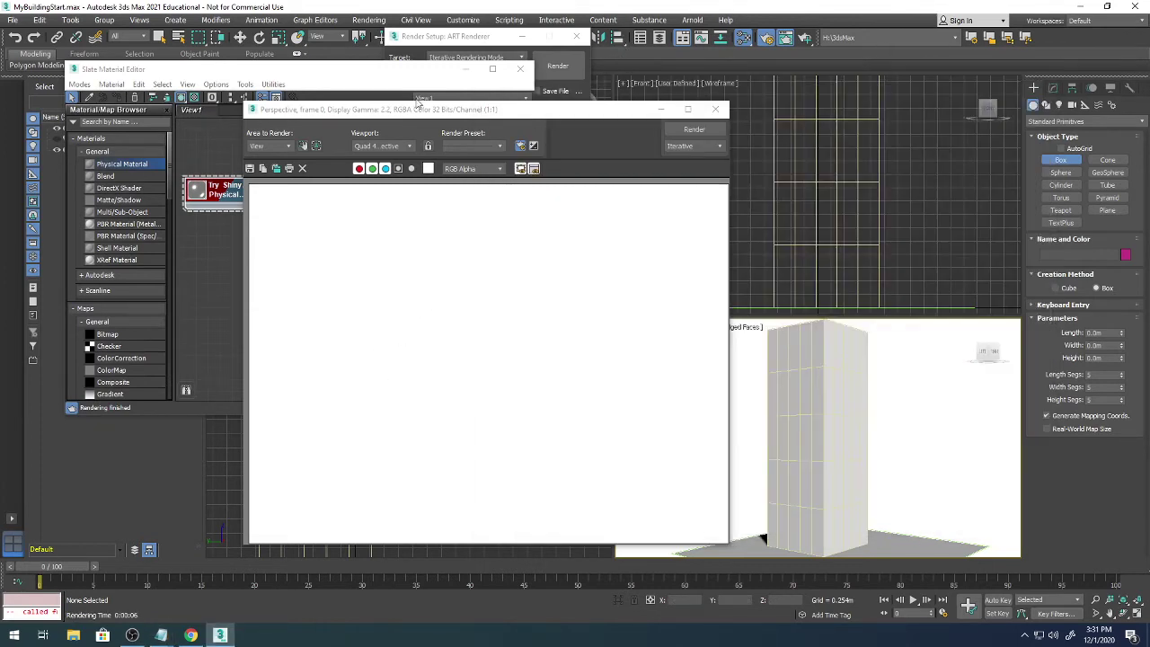
pyautogui.click(270, 77)
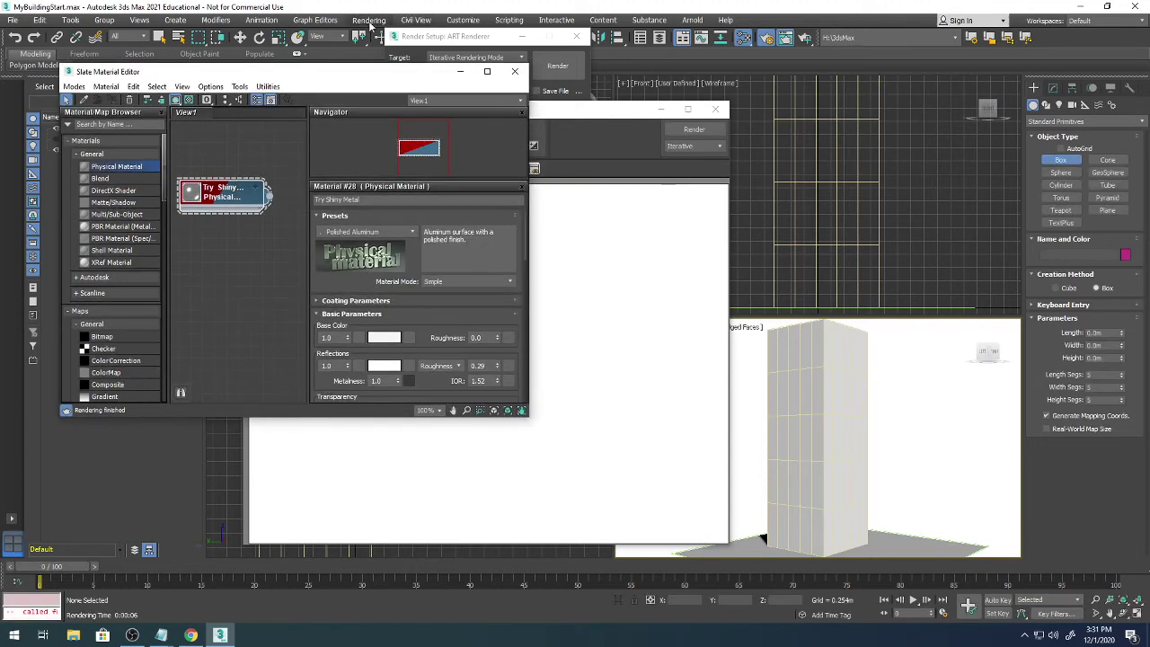
pyautogui.click(369, 20)
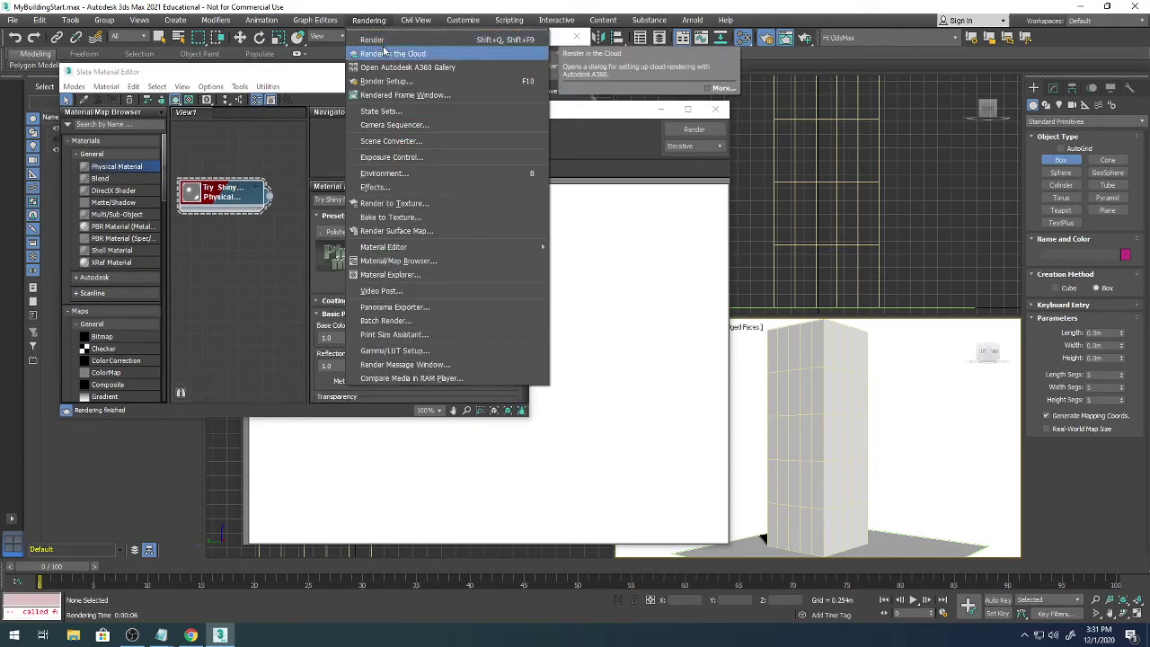
pyautogui.click(429, 174)
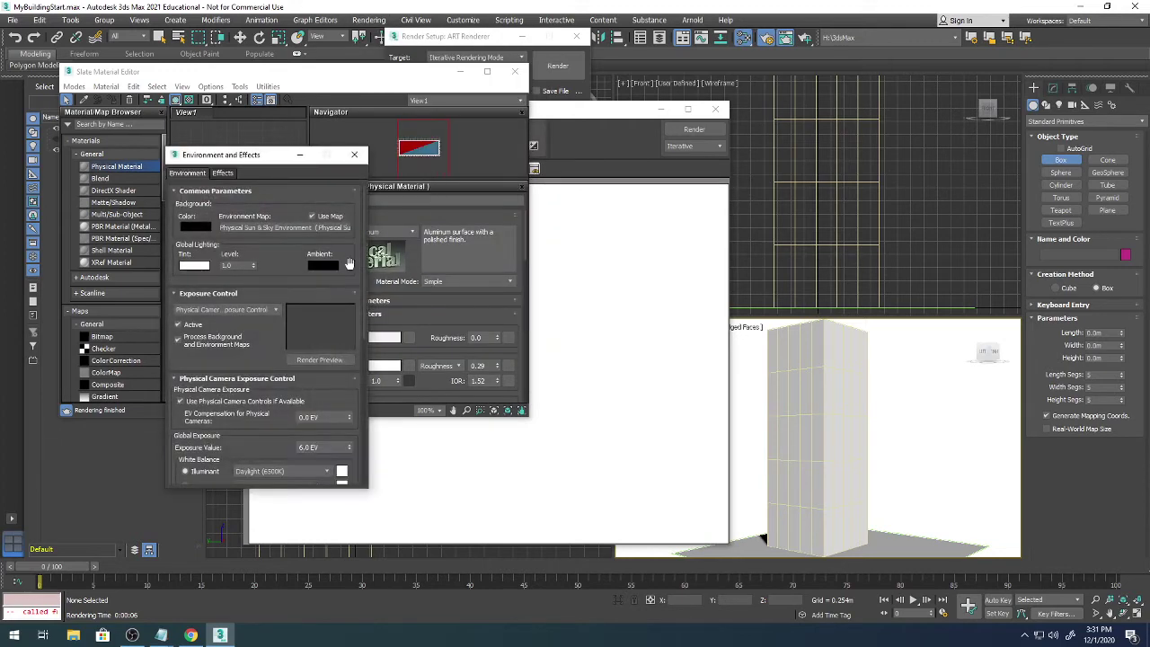
# Replace the environment map with a Bitmap using the image 1136137-beautiful-cityscape-wallpapers-2560x1440-for-android.jpg.
pyautogui.click(286, 229)
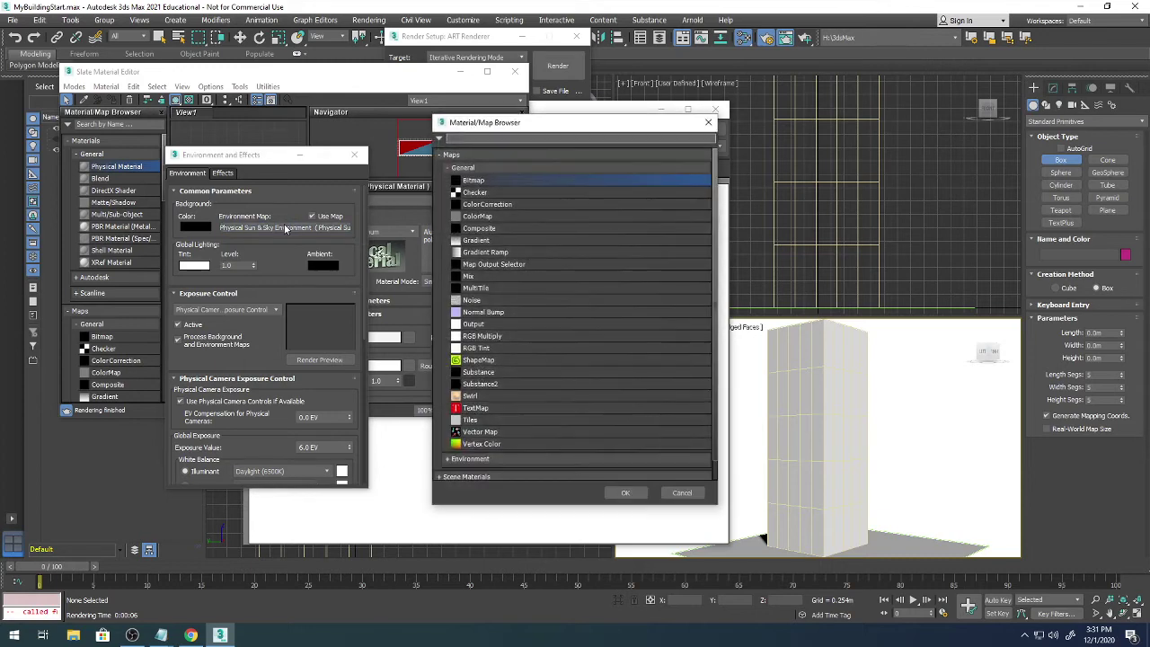
pyautogui.doubleClick(472, 181)
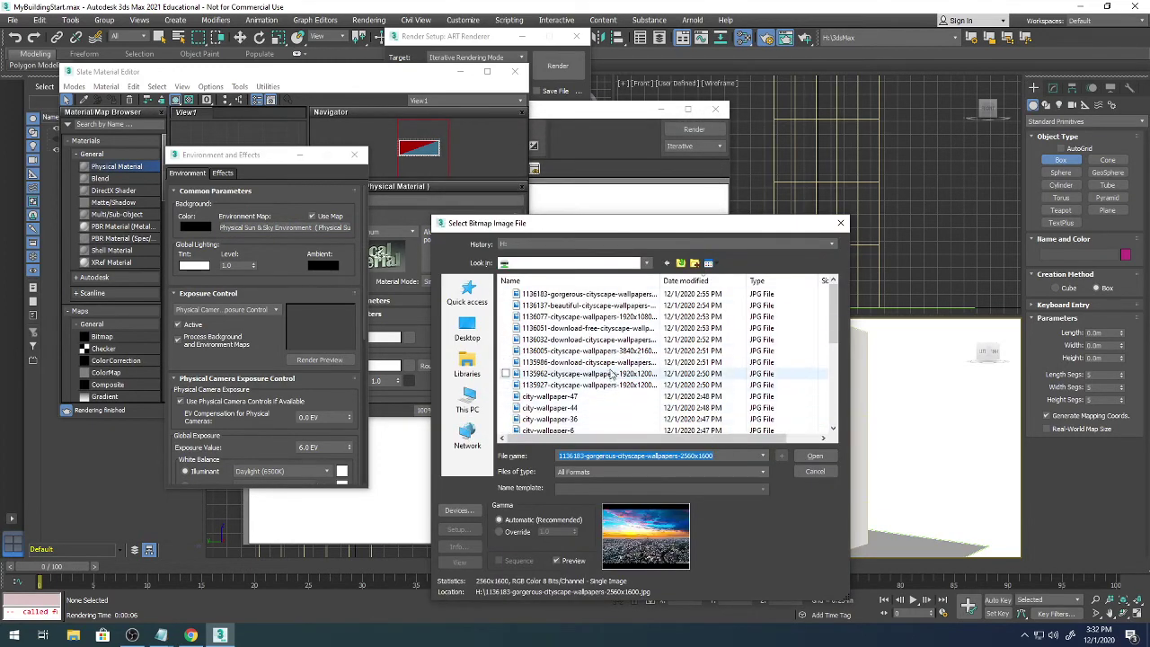
pyautogui.scroll(-4, 620, 371)
pyautogui.scroll(5, 611, 372)
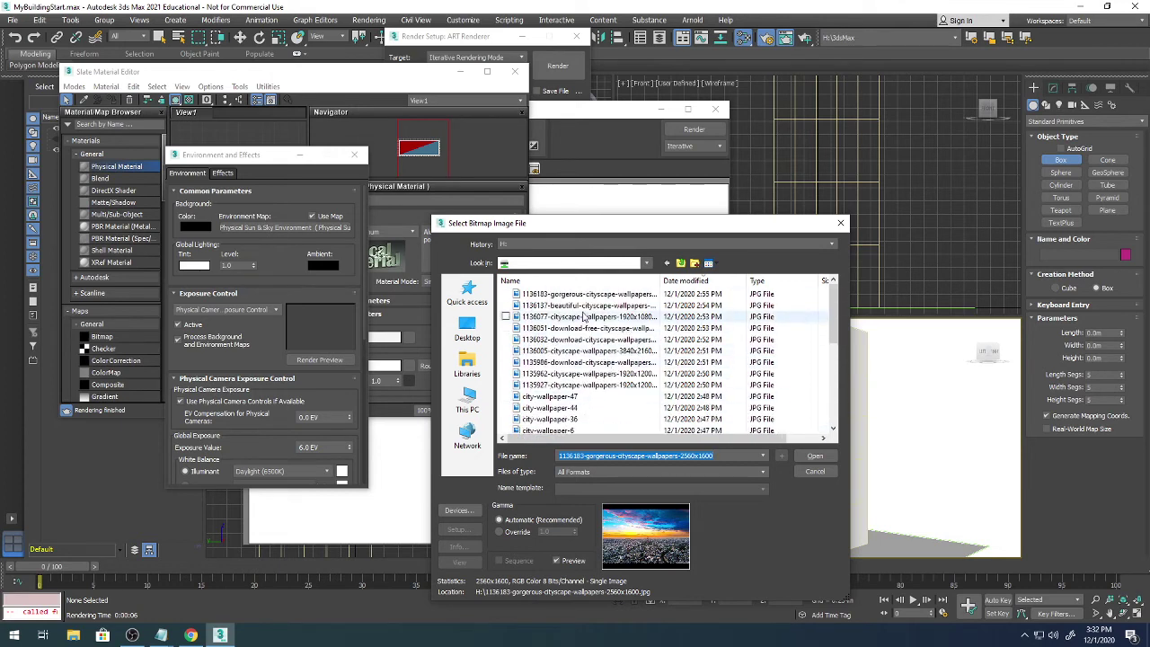
pyautogui.click(584, 297)
pyautogui.click(583, 301)
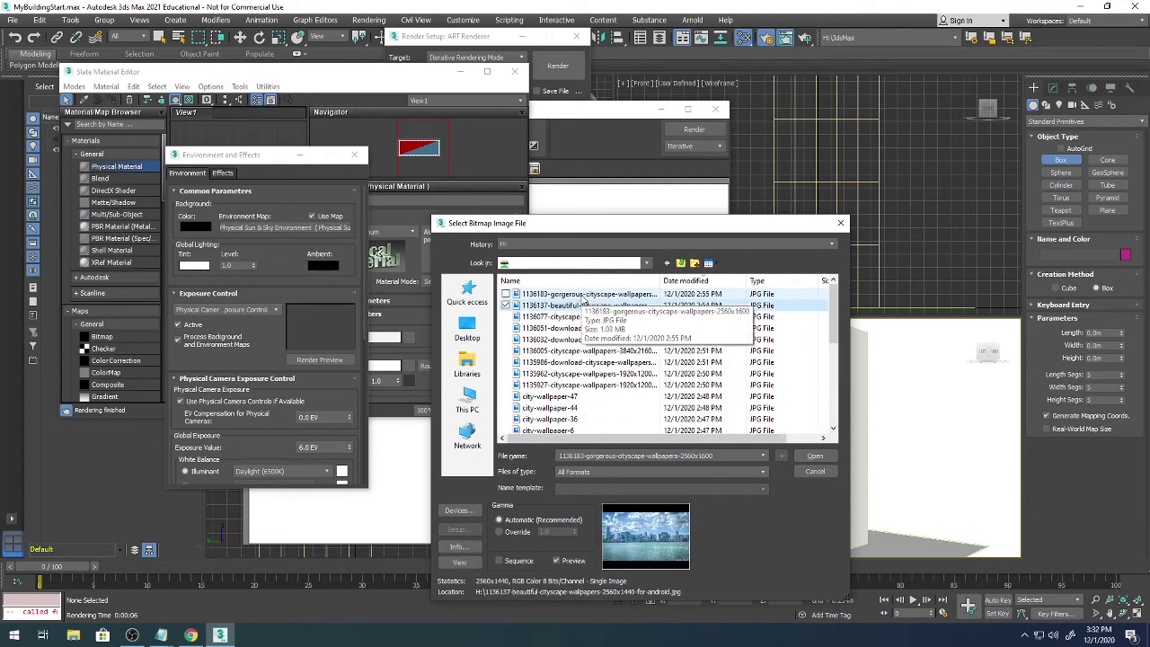
pyautogui.click(582, 299)
pyautogui.click(583, 301)
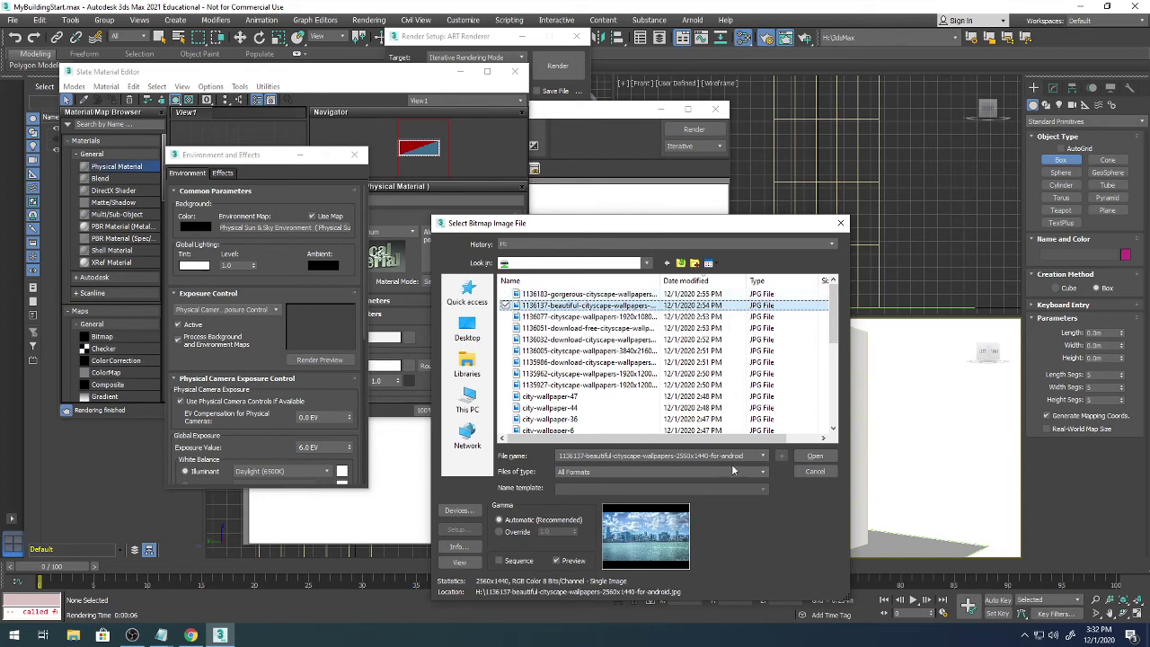
pyautogui.click(813, 455)
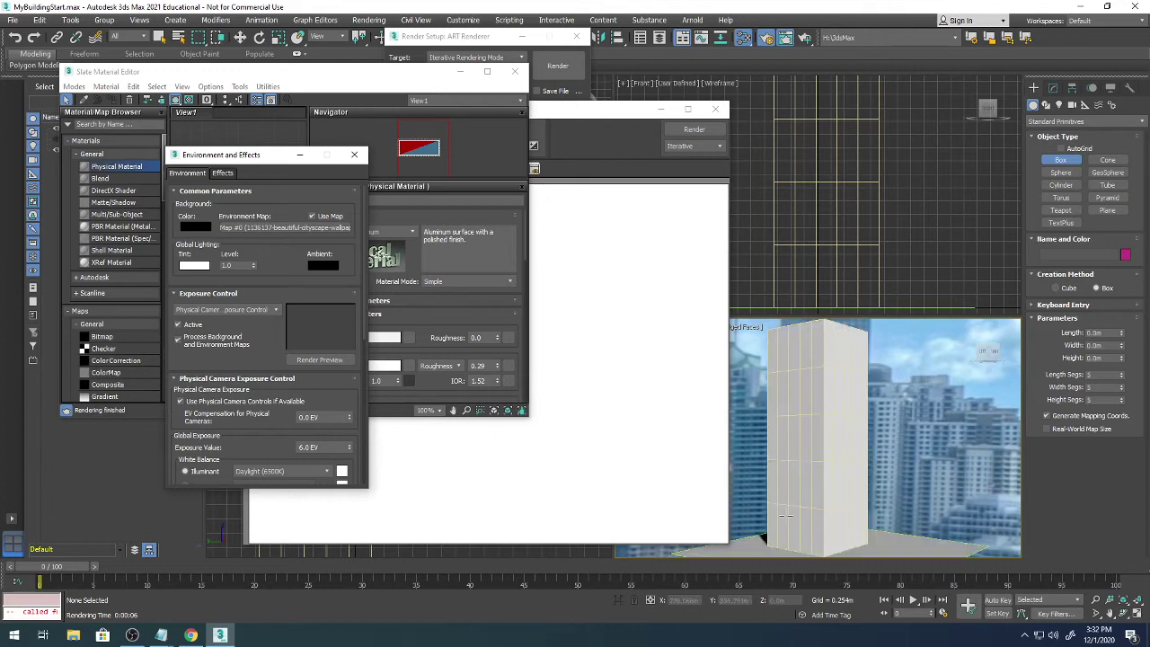
# Switch to the Notepad notes and add a paragraph reading "That environment was using a SUN, and it was too bright.".
pyautogui.moveTo(161, 636)
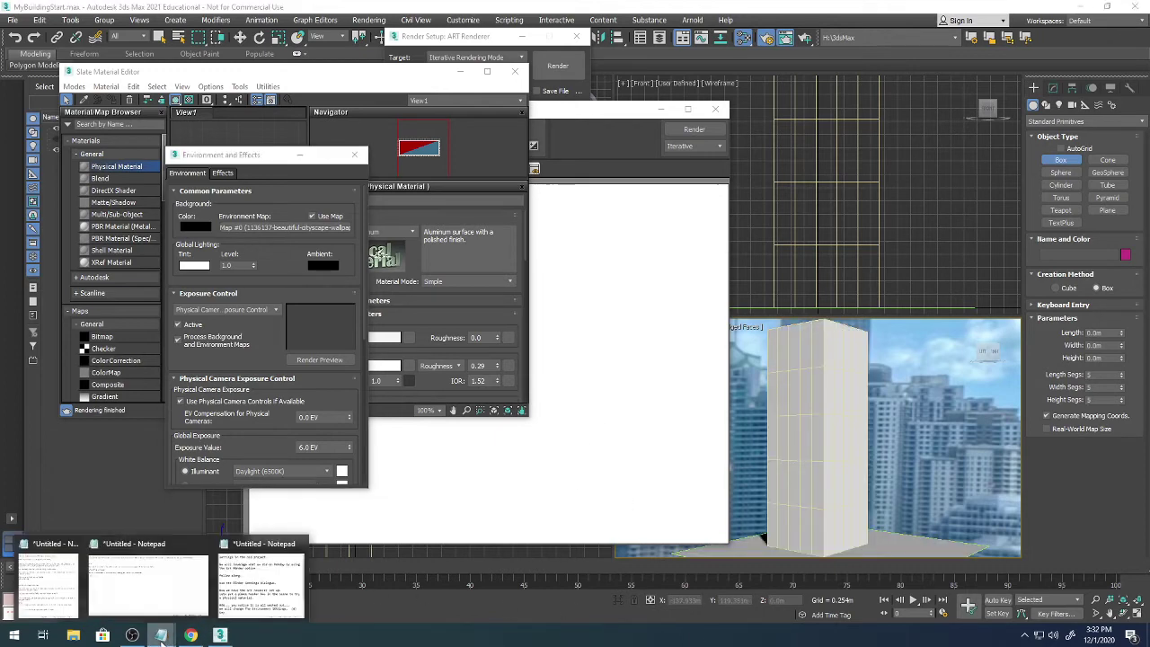
pyautogui.click(247, 591)
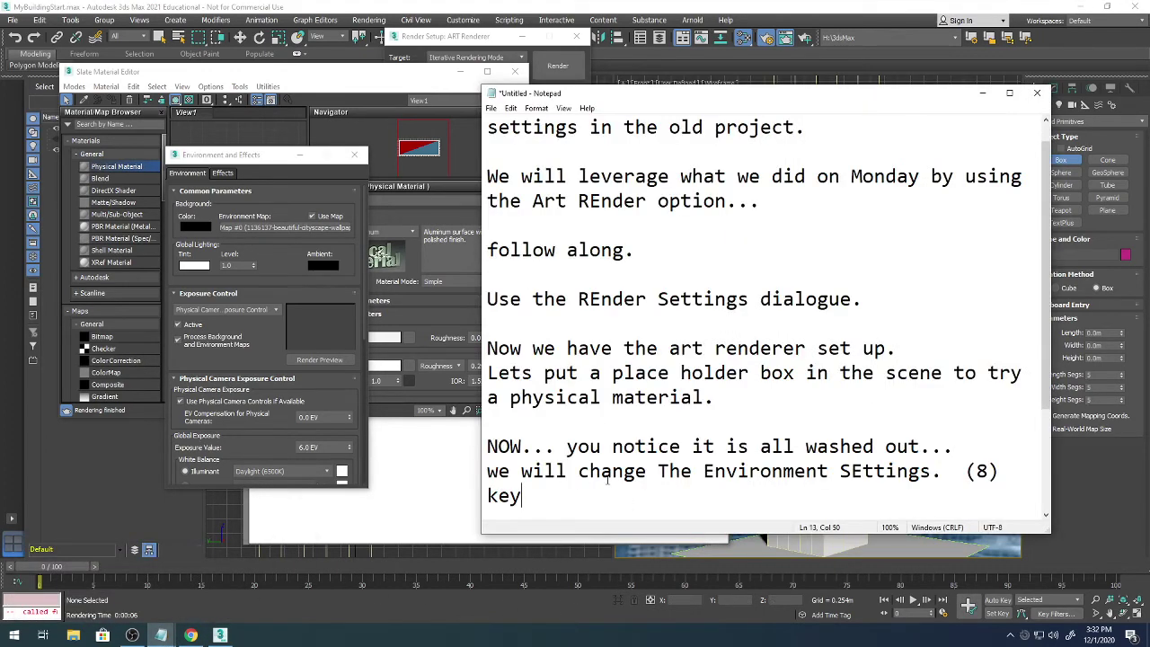
pyautogui.press('Return')
pyautogui.press('Return')
pyautogui.write('That')
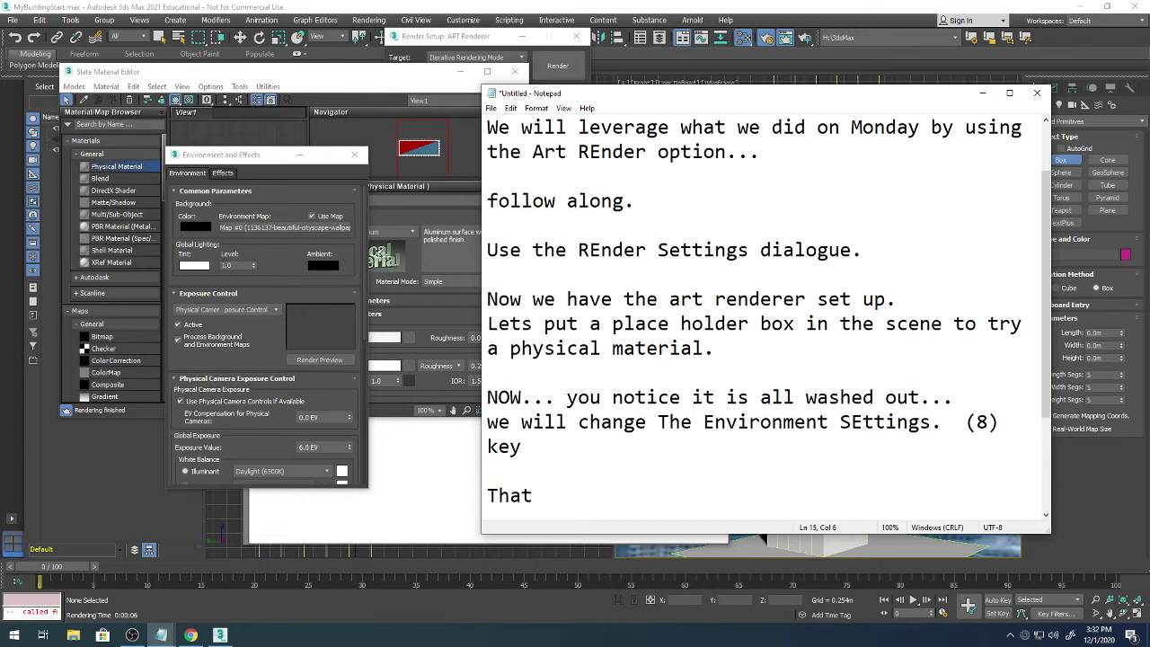
pyautogui.write(' environ')
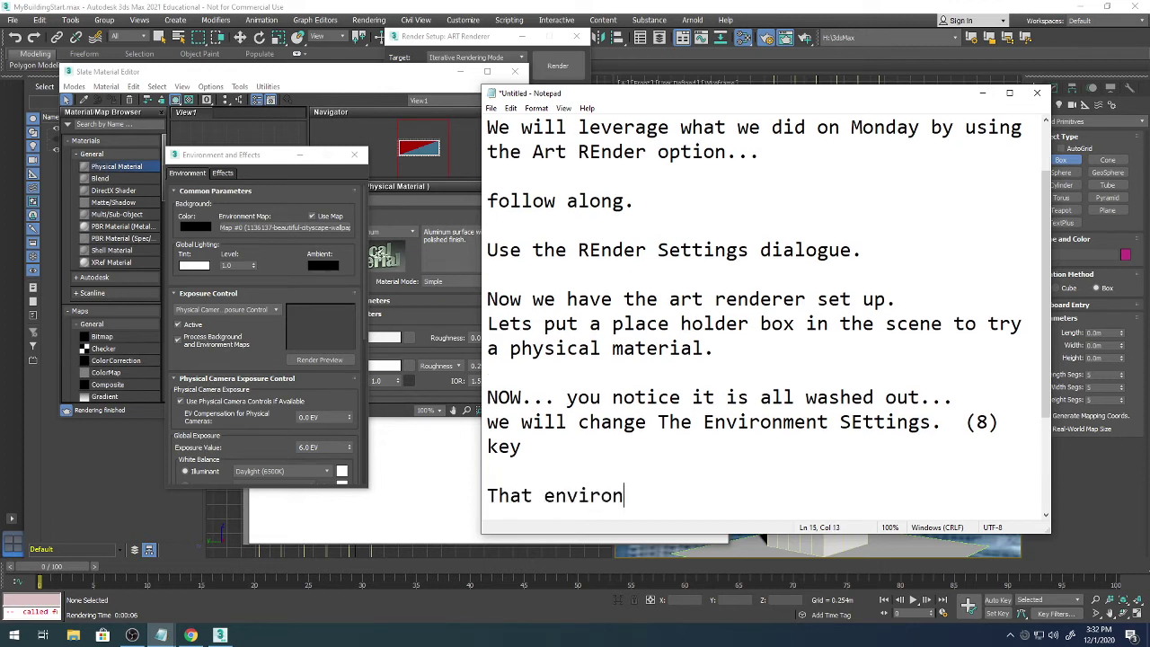
pyautogui.write('ment was using a ')
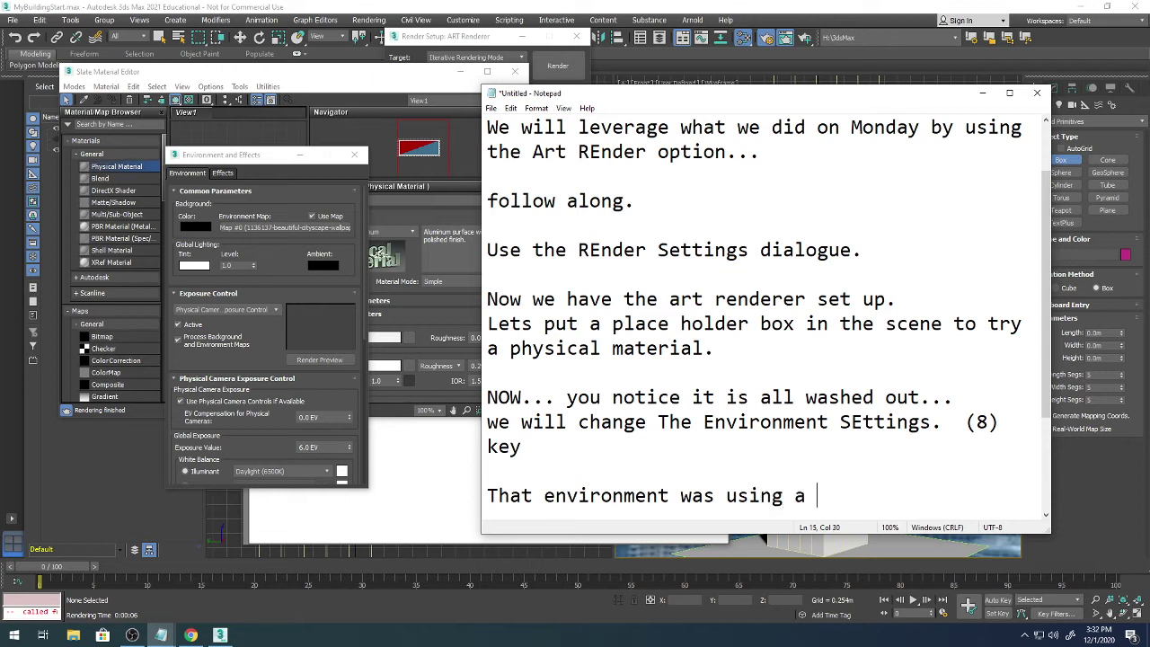
pyautogui.write('SUN, and it wsa to')
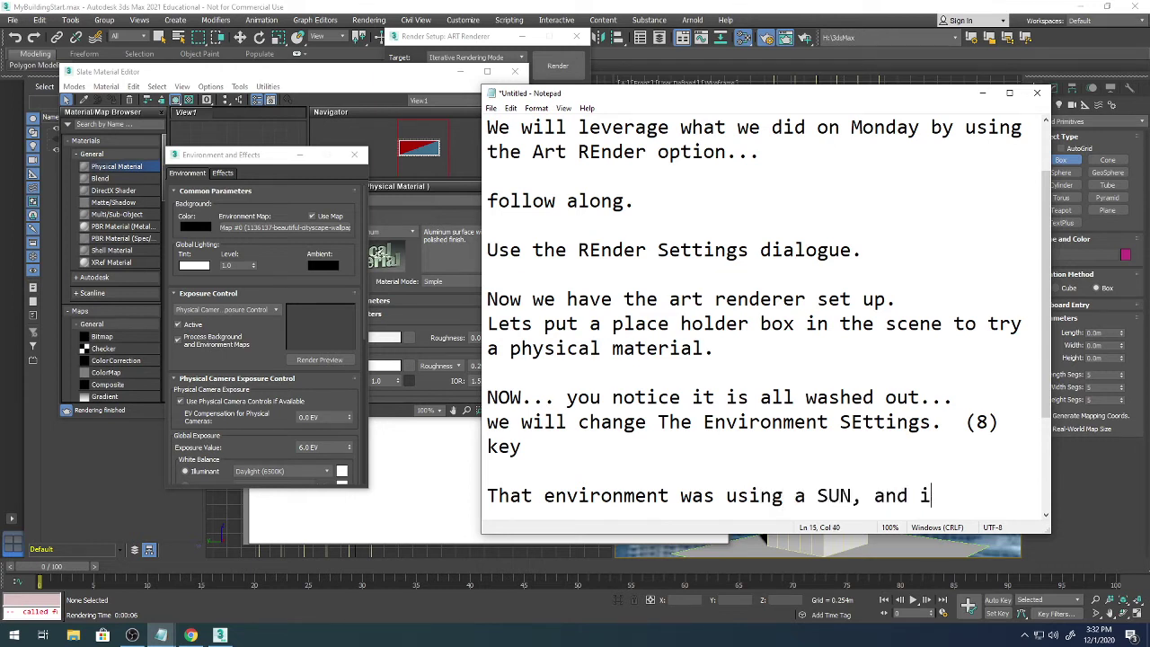
pyautogui.press('BackSpace')
pyautogui.press('BackSpace')
pyautogui.press('BackSpace')
pyautogui.press('BackSpace')
pyautogui.press('BackSpace')
pyautogui.write('as too bright.')
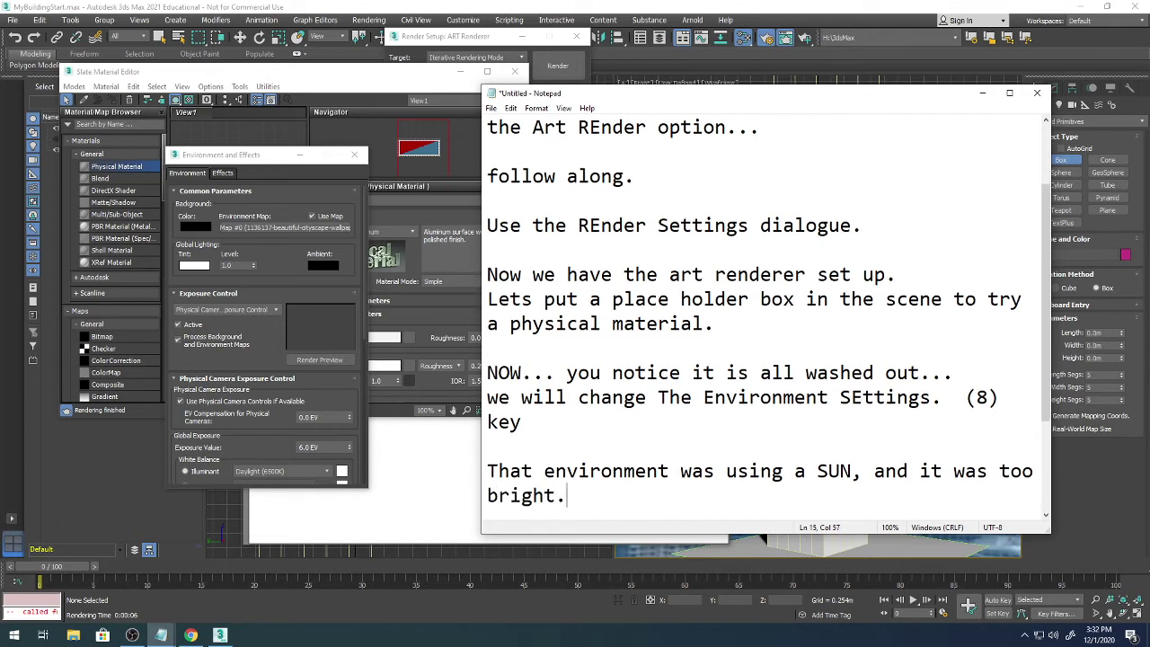
pyautogui.press('Return')
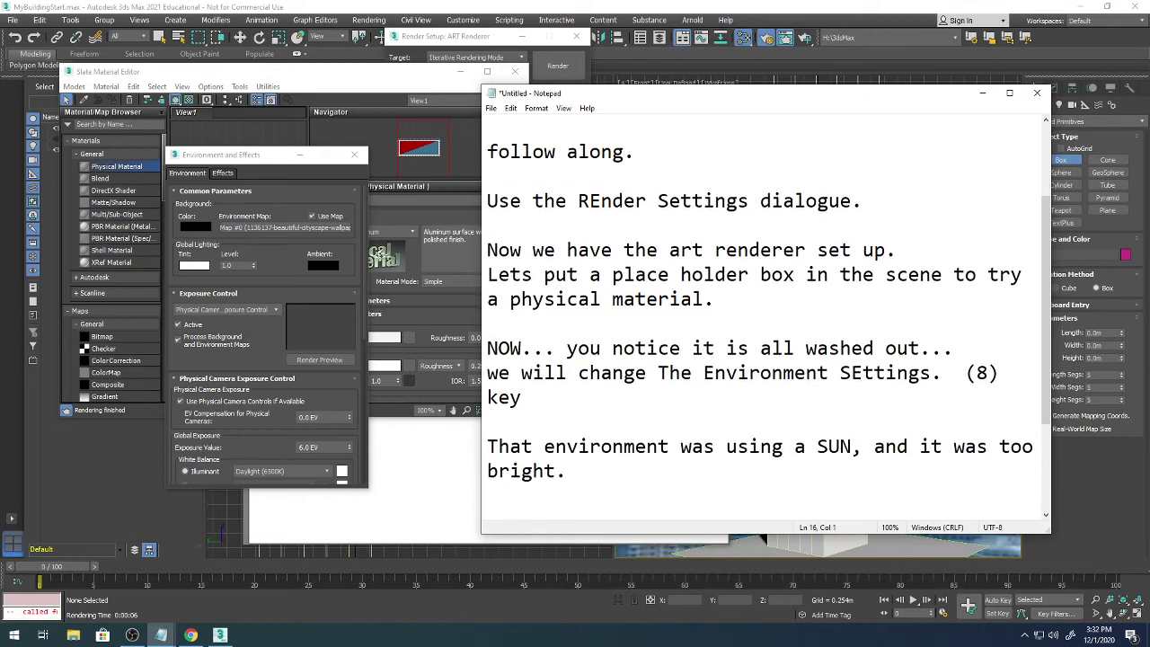
# Return to 3ds Max, render the Perspective view with the cityscape background, and close the rendered frame.
pyautogui.click(450, 470)
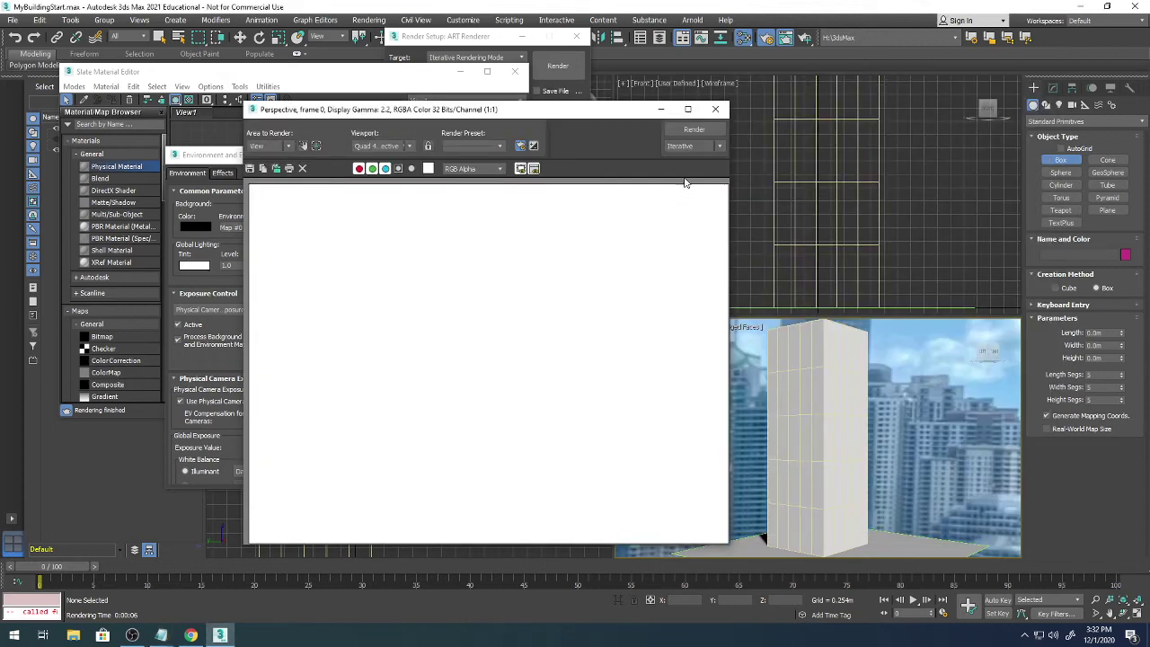
pyautogui.click(692, 130)
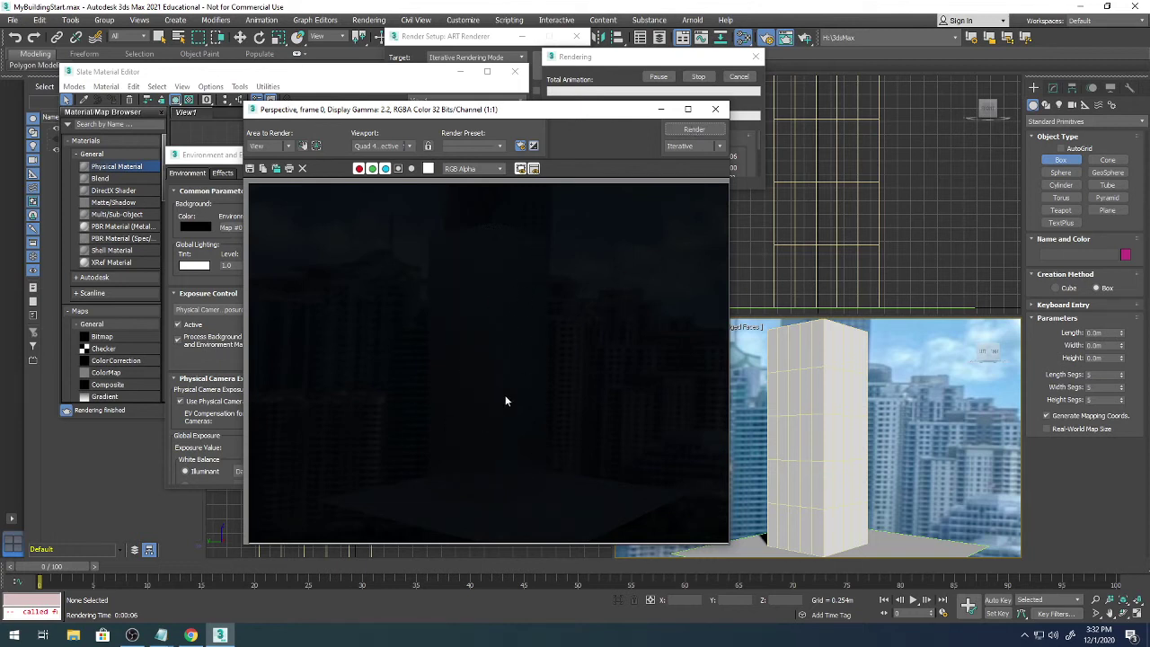
pyautogui.click(716, 108)
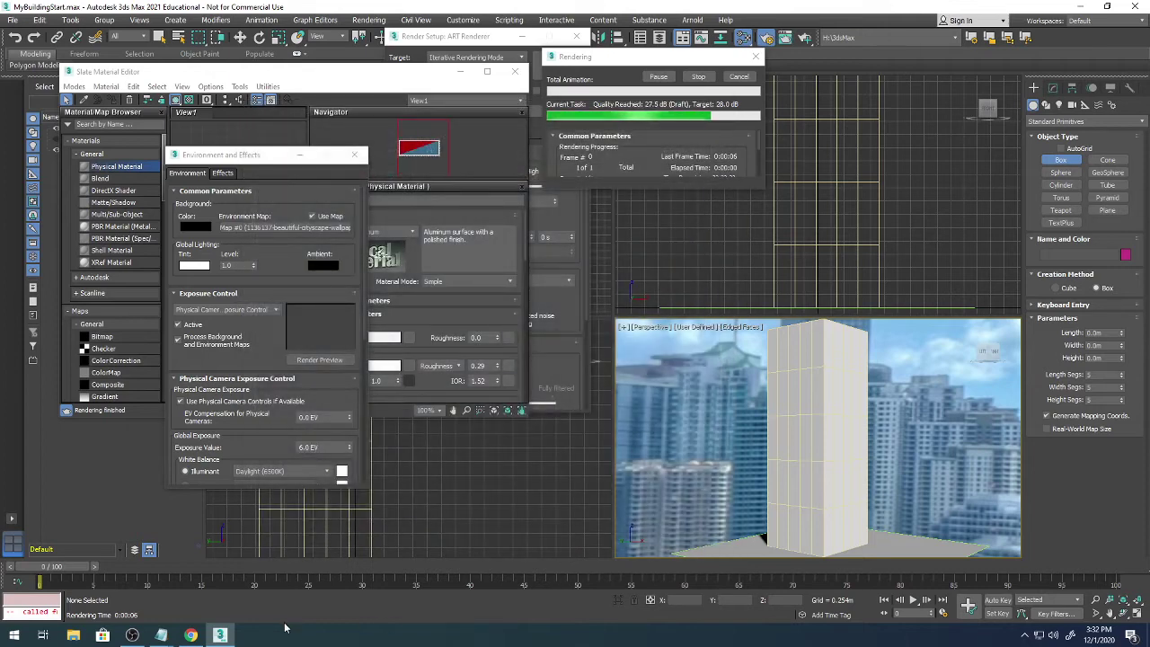
# Switch to the Notepad notes and add a paragraph reading "Now it is too dark, but we can make further adjustments.".
pyautogui.click(249, 609)
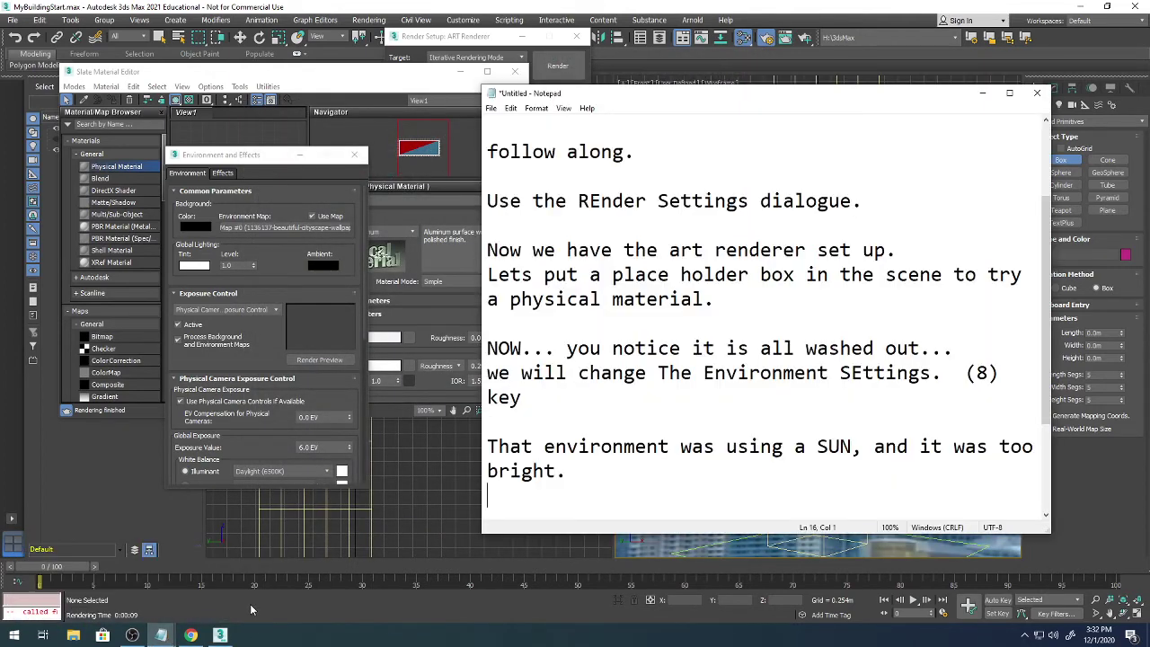
pyautogui.press('Return')
pyautogui.write('Now i')
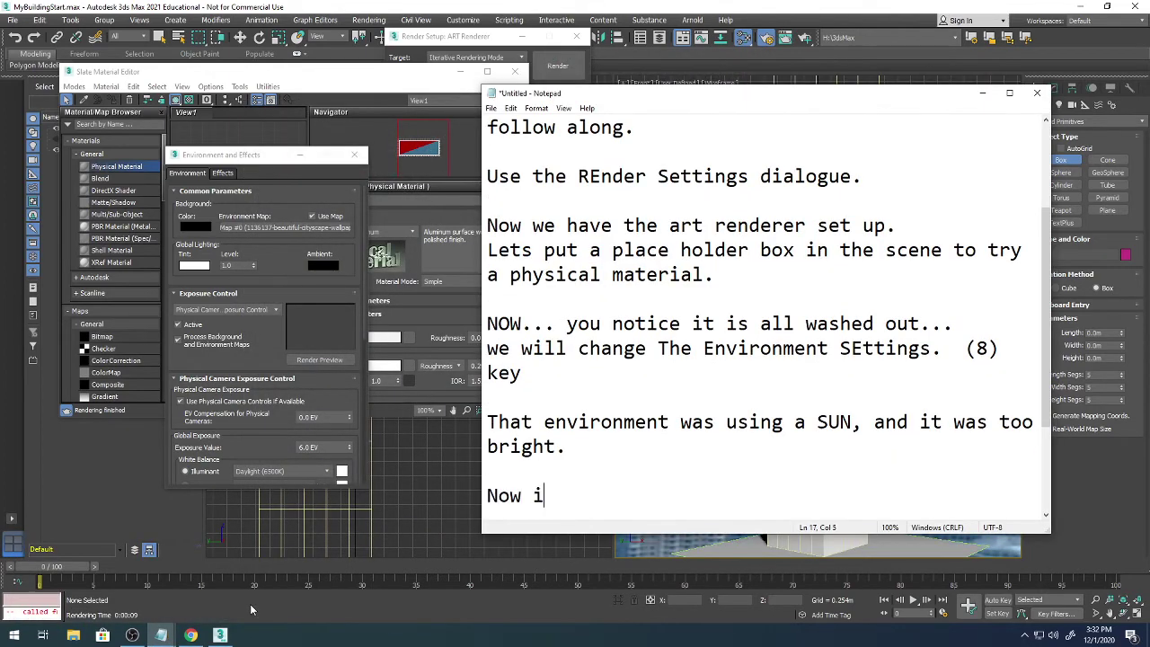
pyautogui.write('t is too dart')
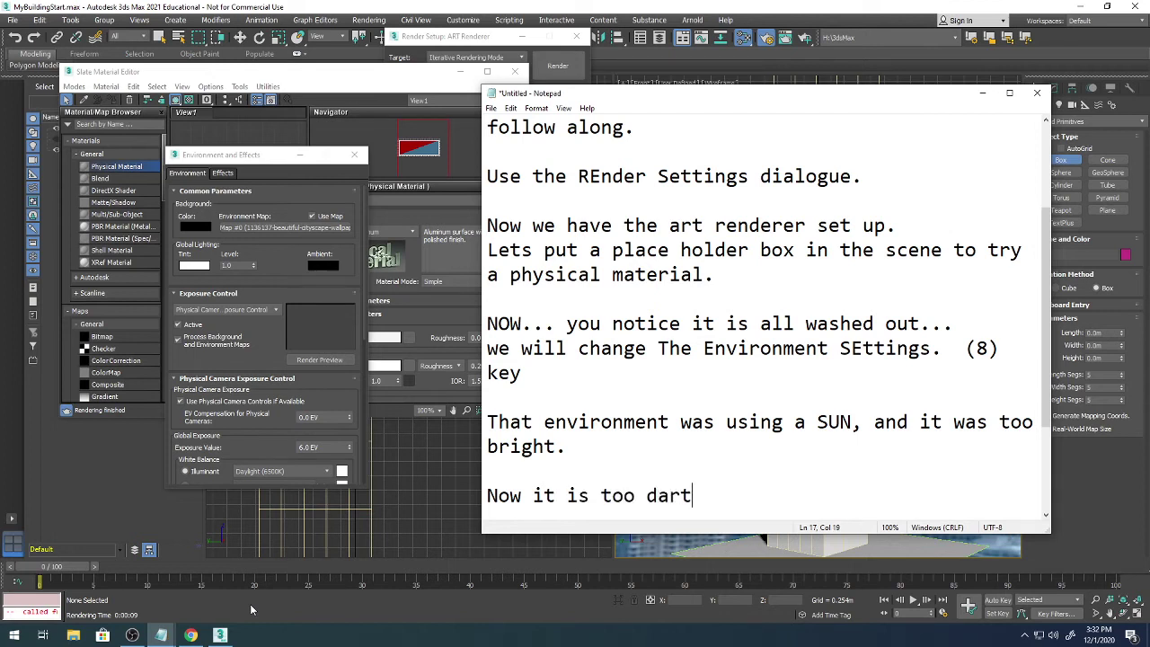
pyautogui.press('BackSpace')
pyautogui.write('k, but we can')
pyautogui.write(' makd')
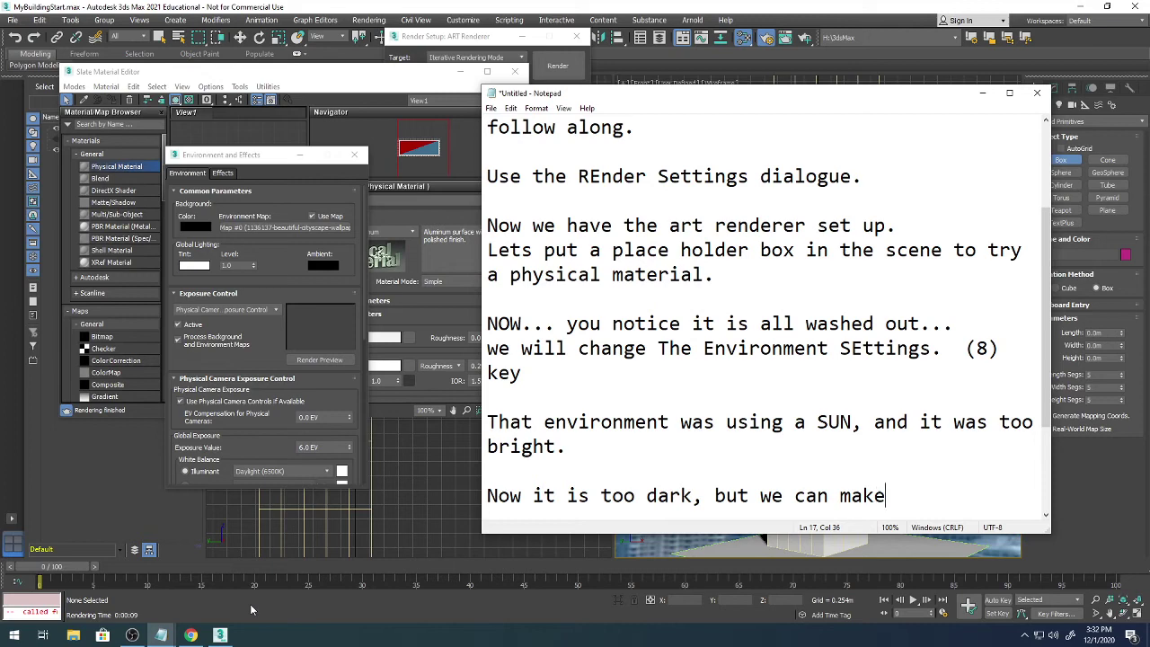
pyautogui.write(' further ad')
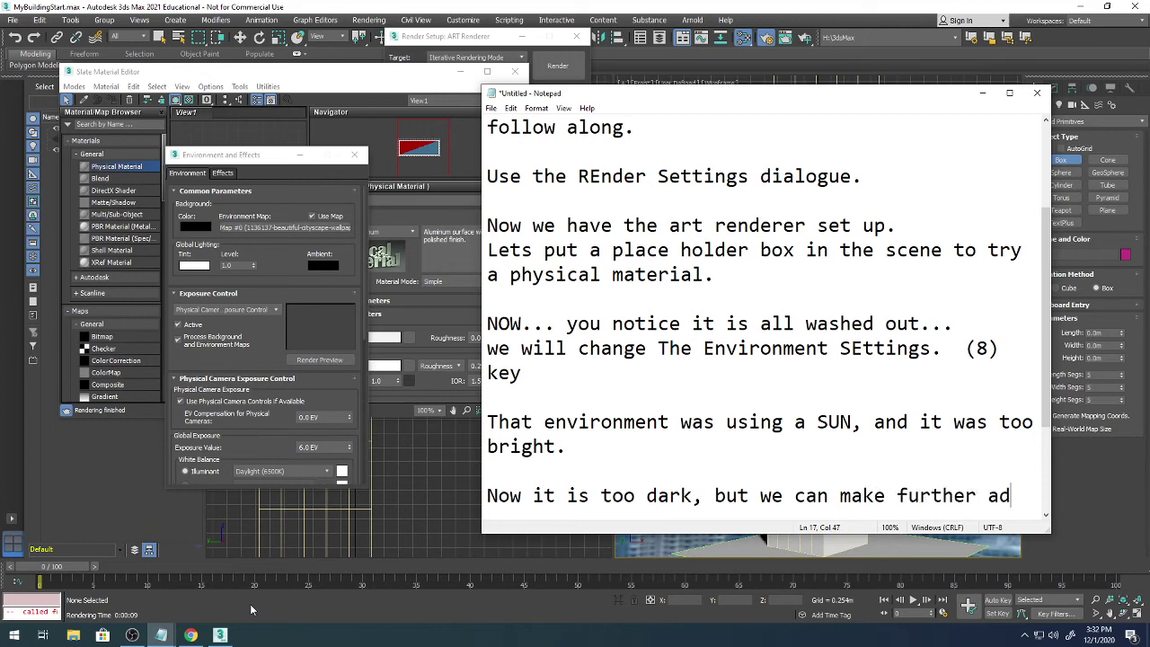
pyautogui.write('justments')
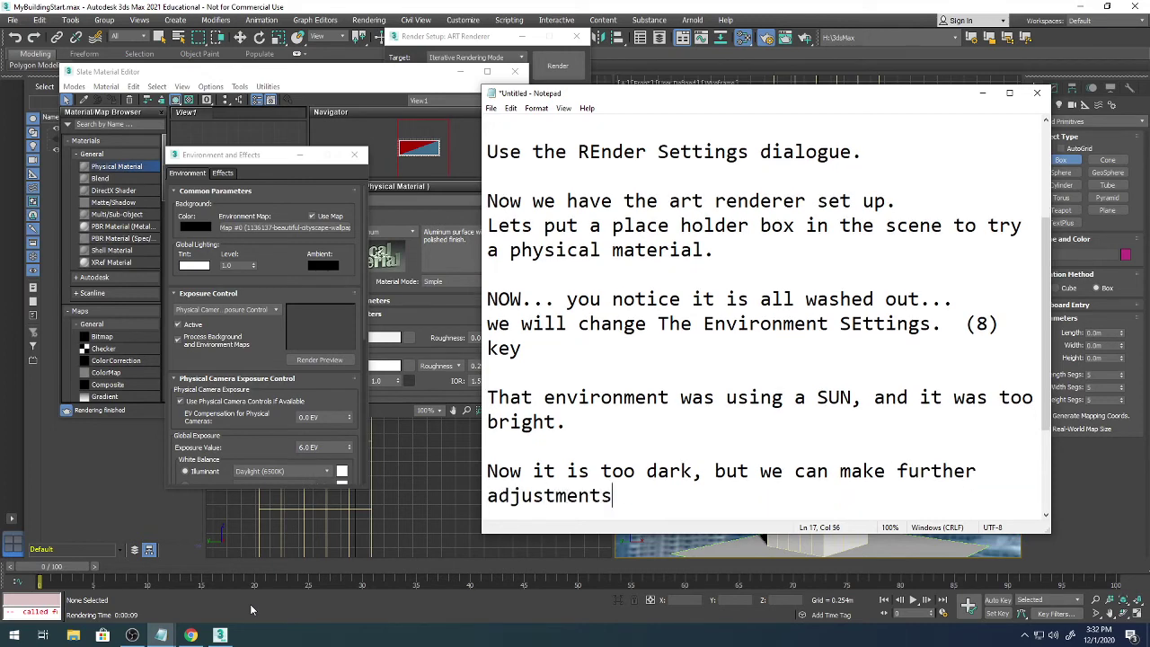
# Add a new paragraph at the end of the notes reading "Letes change the exposure control to AUTOMATIC".
pyautogui.press('Down')
pyautogui.press('Down')
pyautogui.press('Down')
pyautogui.press('Down')
pyautogui.press('Down')
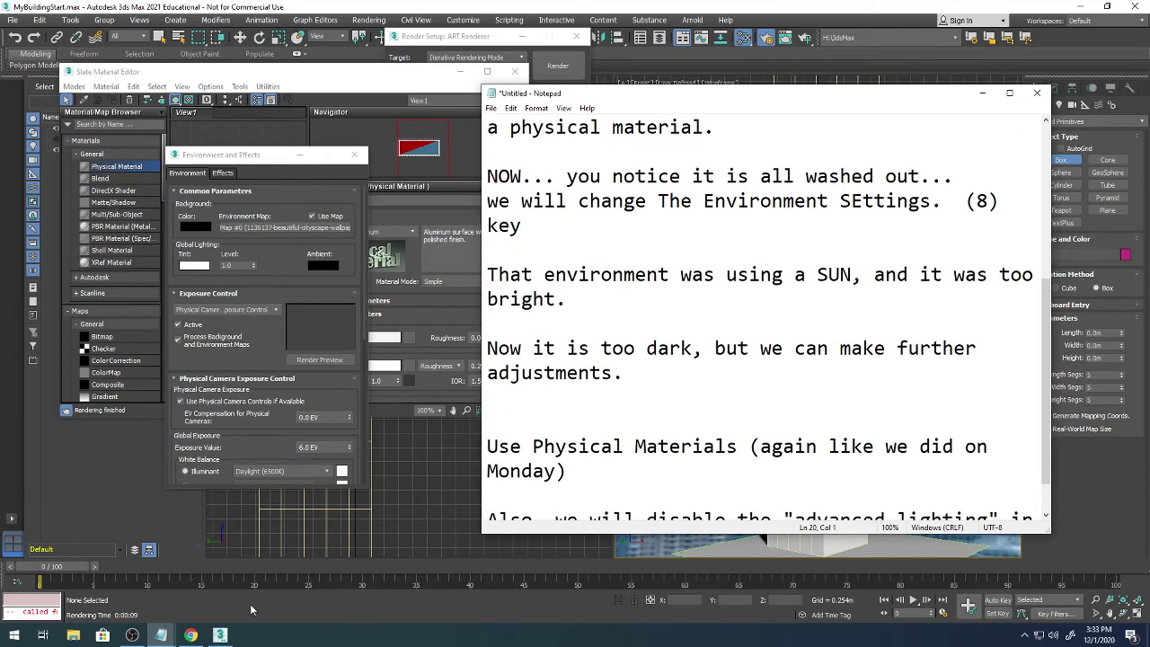
pyautogui.press('Down')
pyautogui.press('Down')
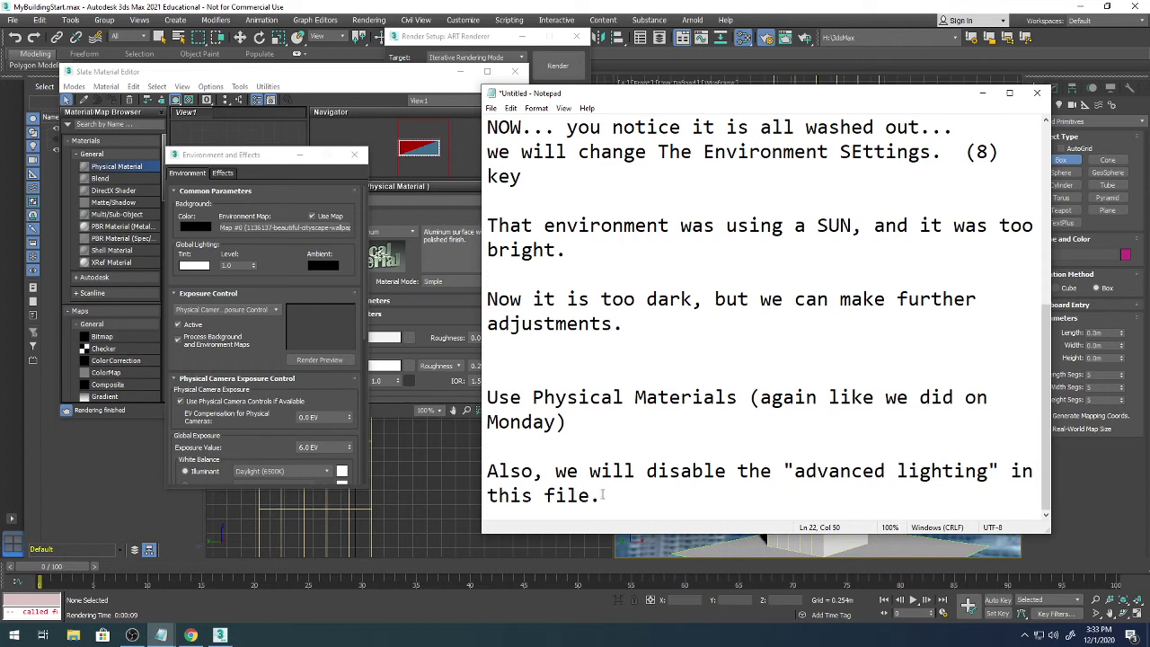
pyautogui.press('Return')
pyautogui.press('Return')
pyautogui.write('Let')
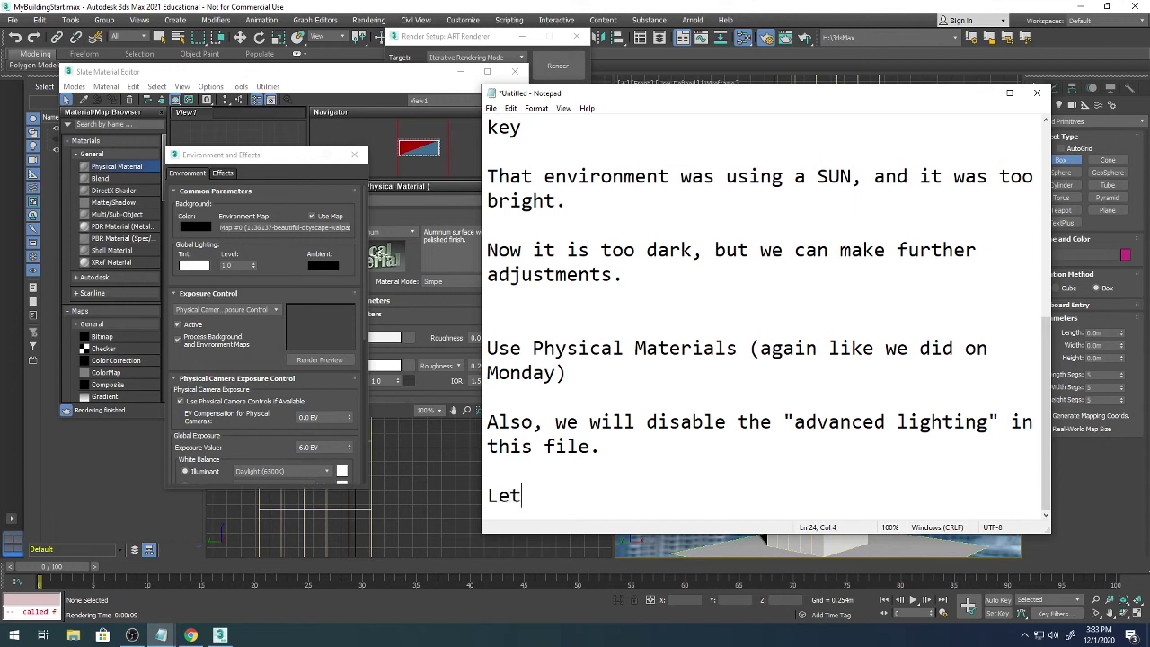
pyautogui.write('es change the exp')
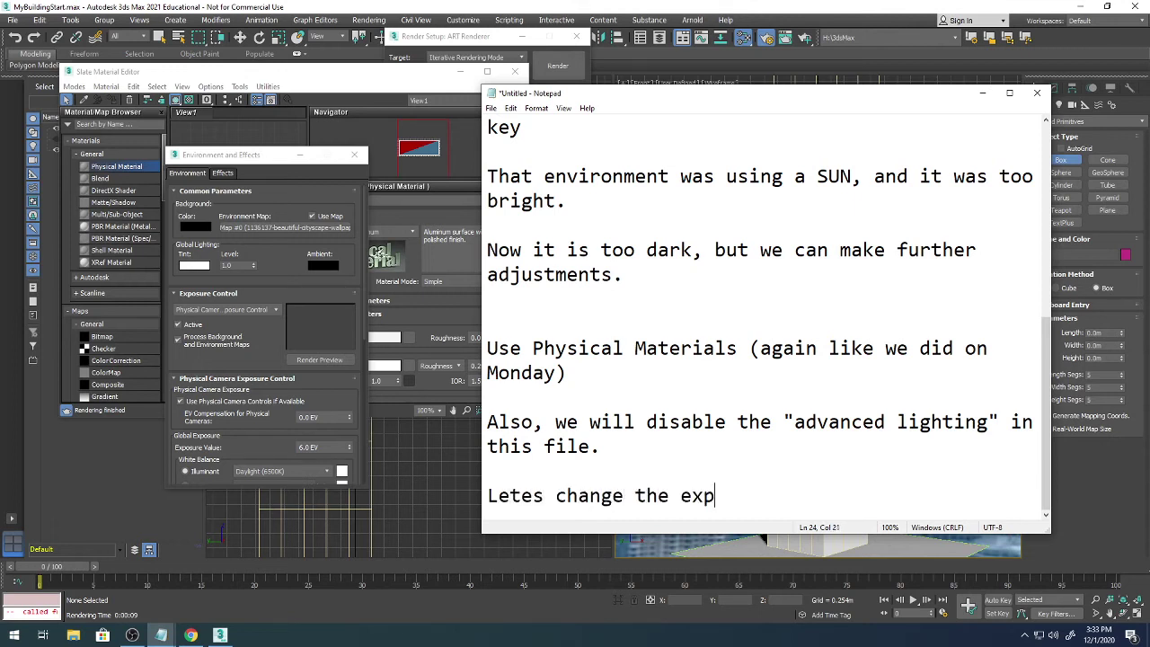
pyautogui.write('osure control ')
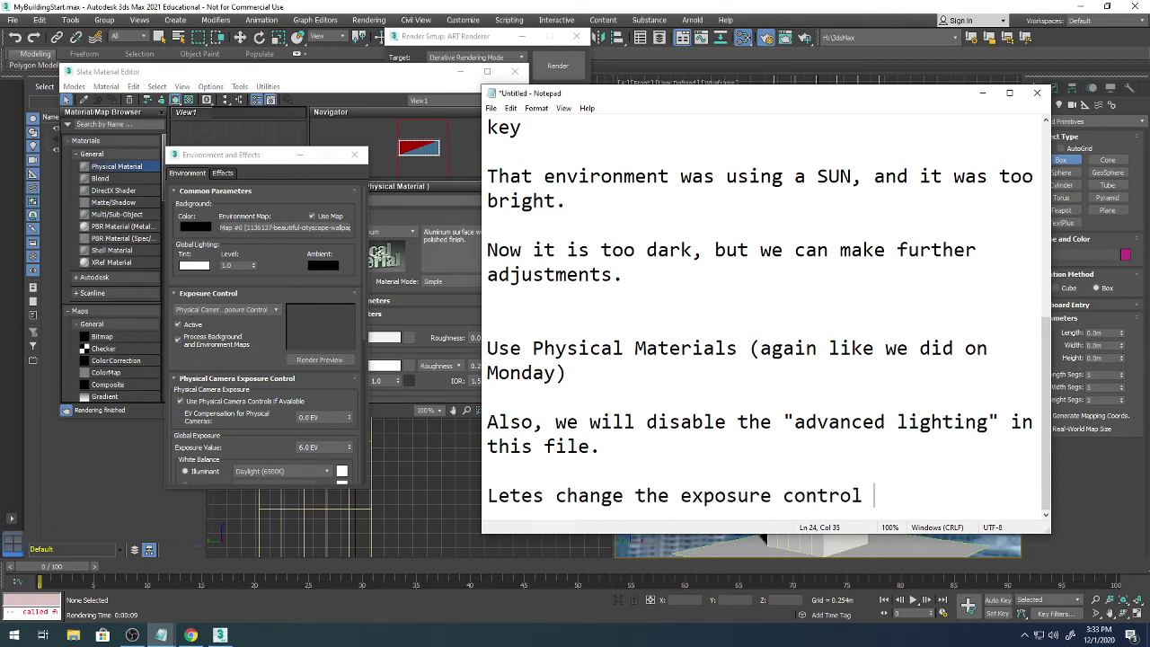
pyautogui.write('to AUTOMATIC')
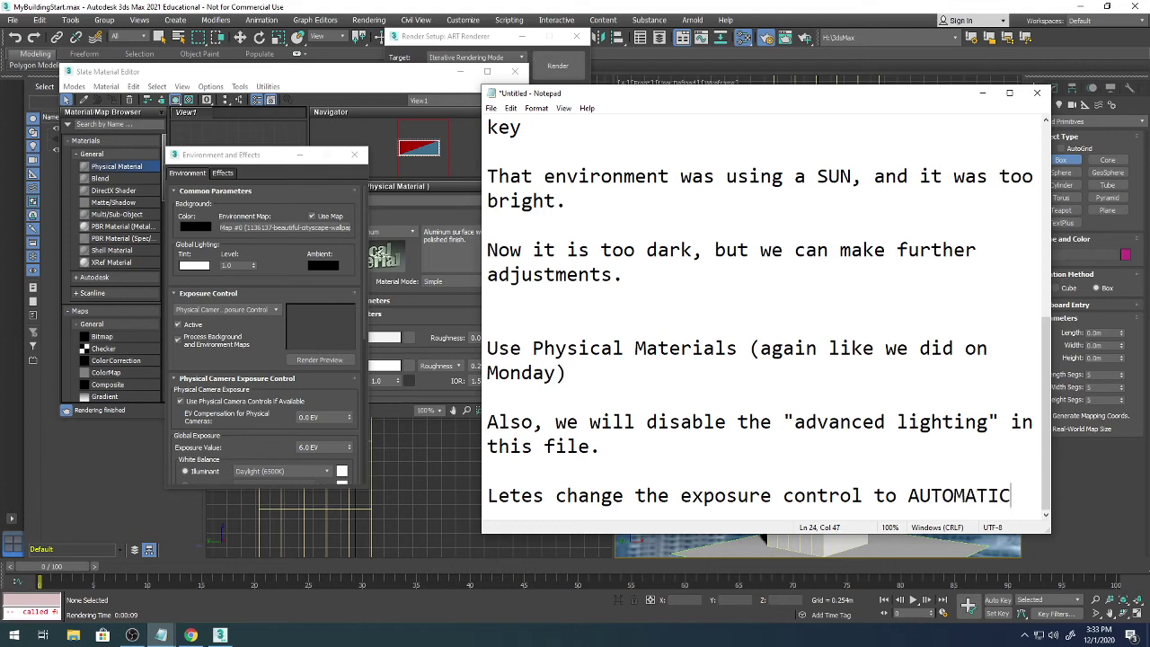
# Return to 3ds Max, set the exposure control to Automatic Exposure Control, then render the Perspective view and close the rendered frame.
pyautogui.click(278, 310)
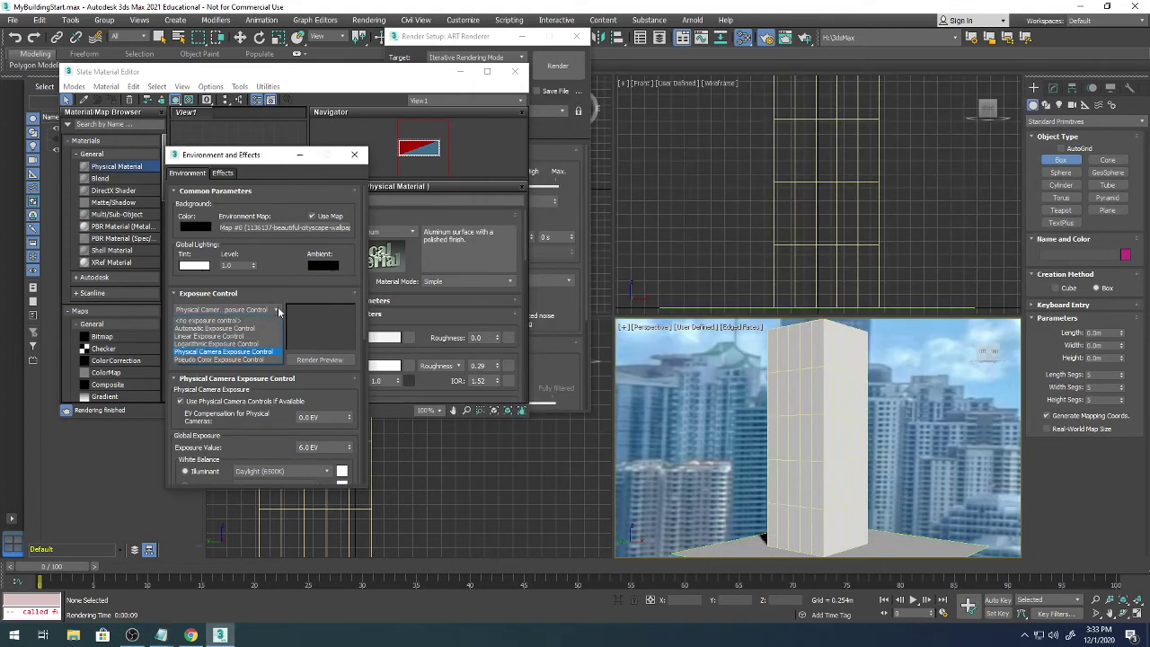
pyautogui.click(266, 329)
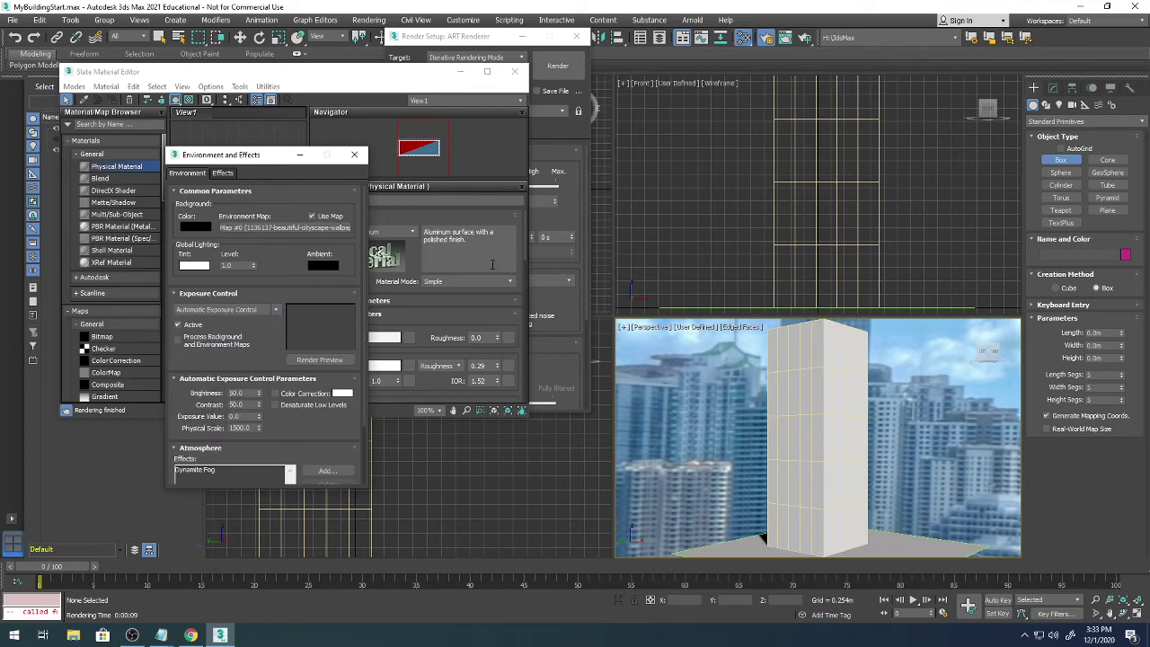
pyautogui.click(558, 65)
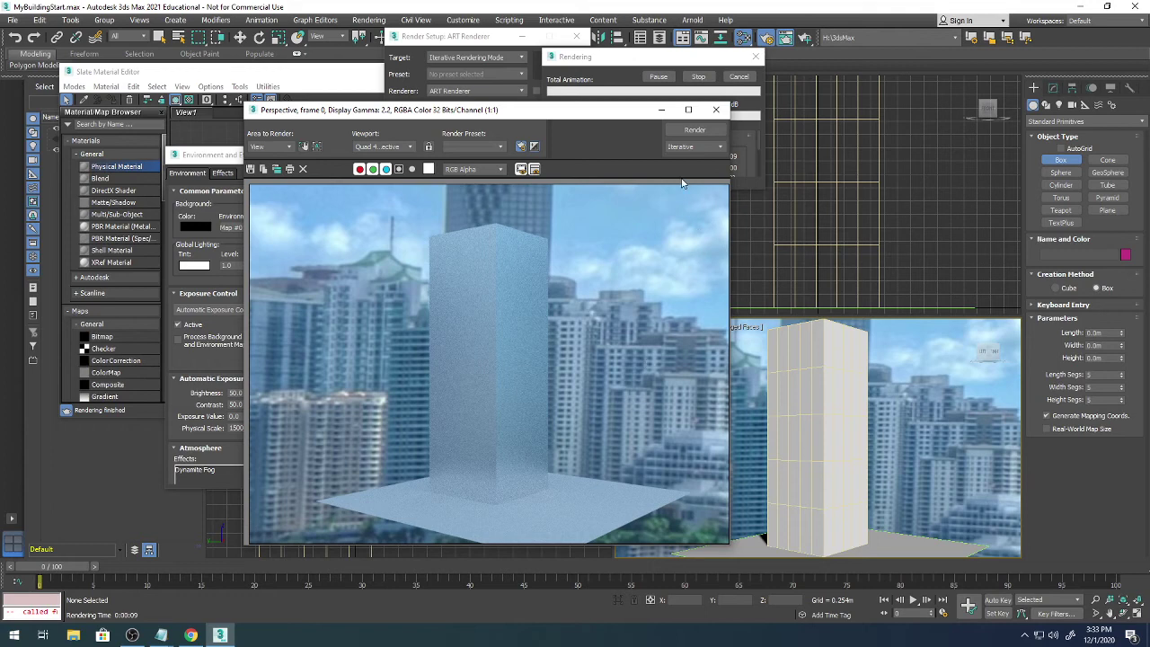
pyautogui.click(716, 110)
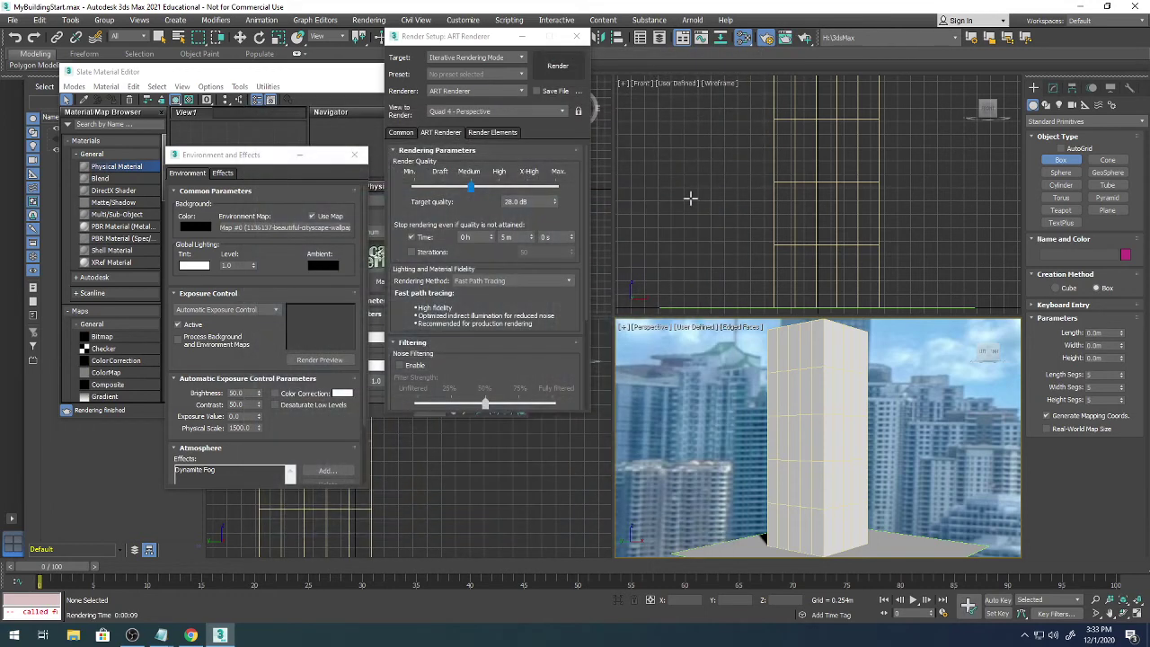
# Switch to the Notepad notes and add a paragraph reading "now, we can do our modeling and get a decent render.".
pyautogui.moveTo(161, 636)
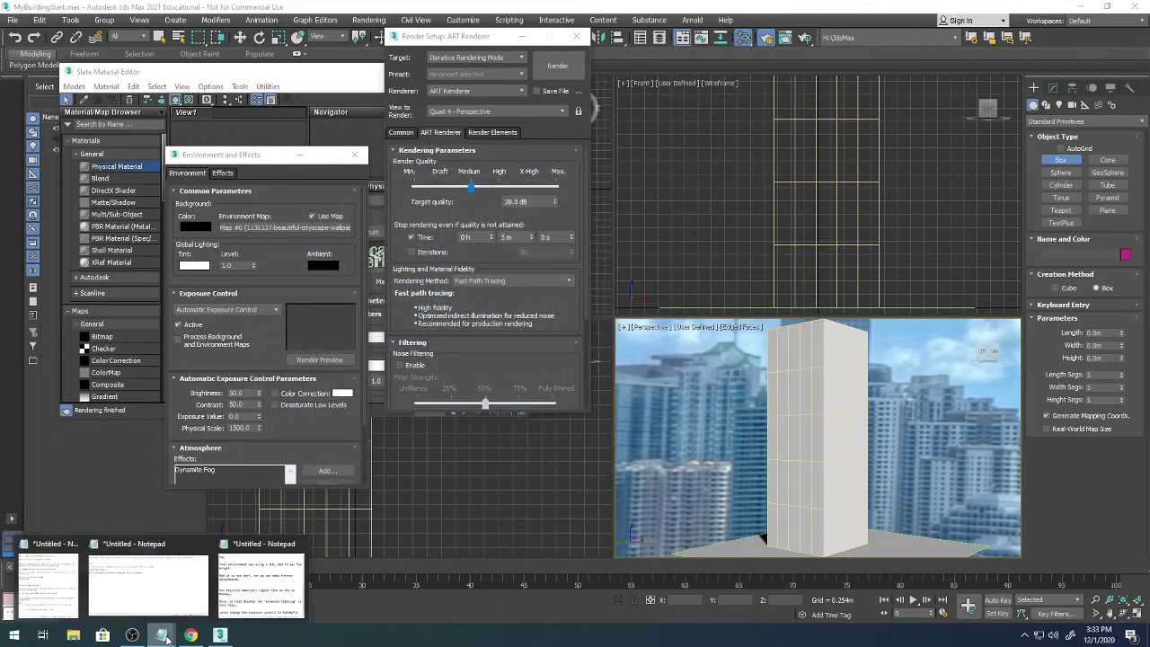
pyautogui.click(262, 584)
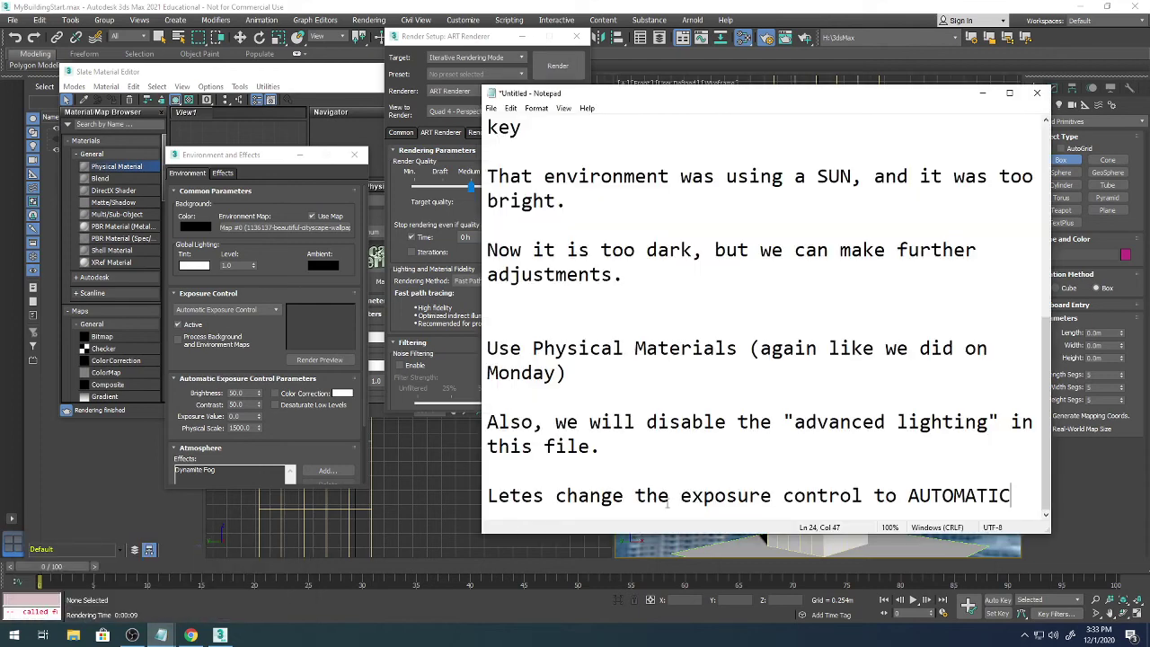
pyautogui.press('Return')
pyautogui.press('Return')
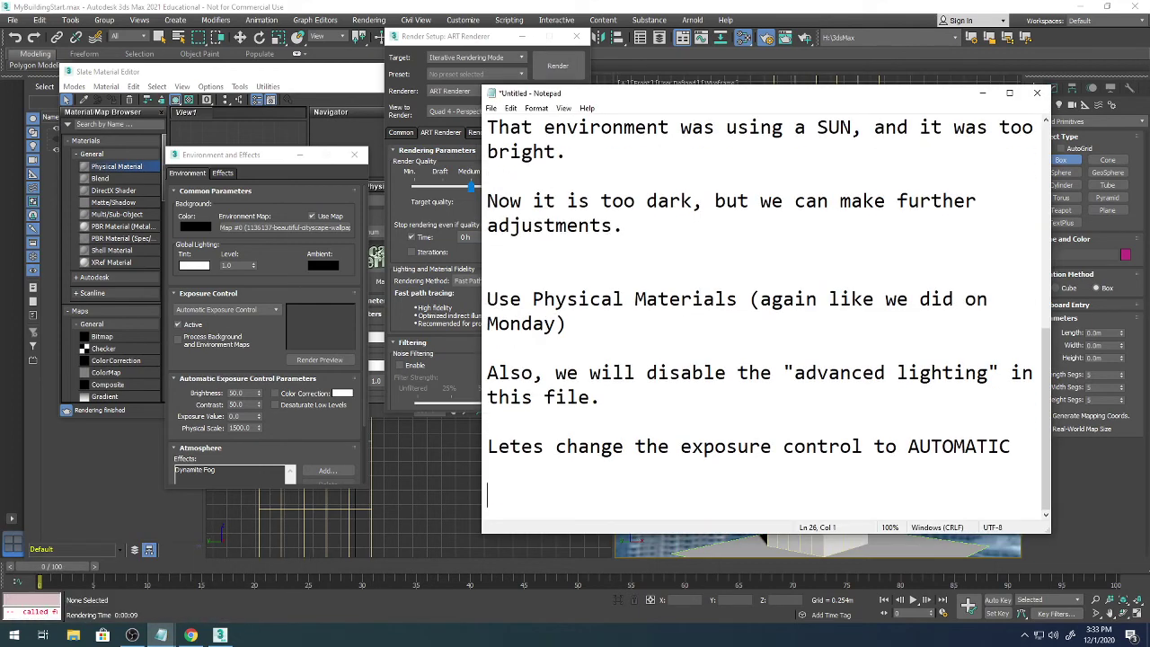
pyautogui.write('now, we can ')
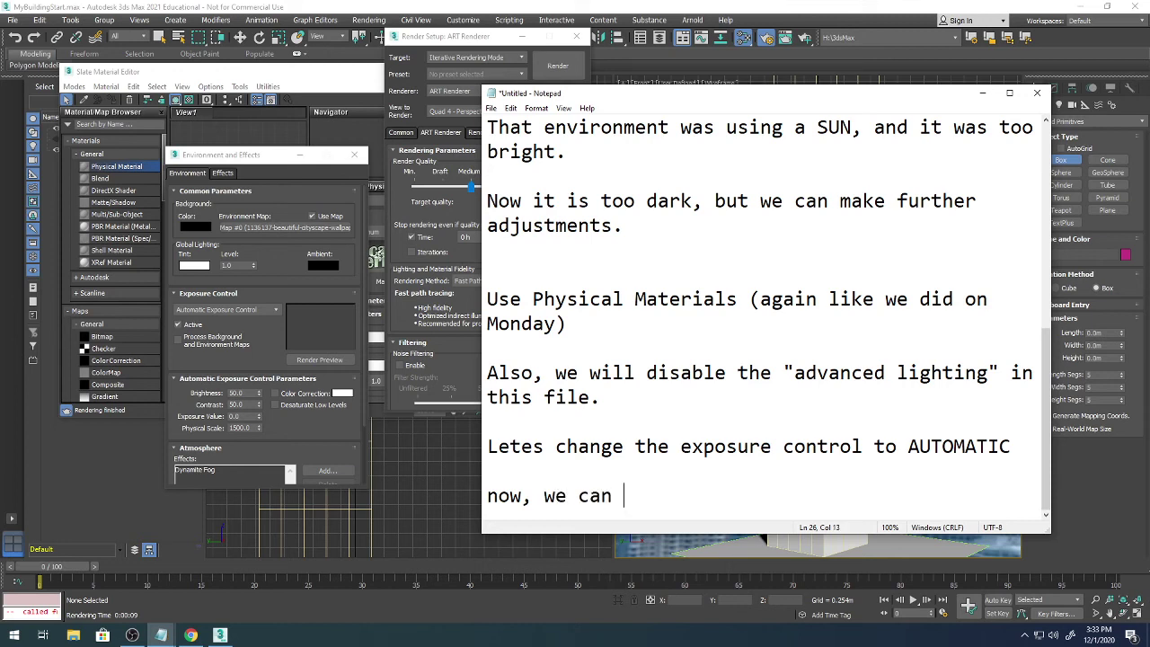
pyautogui.write('do our mode')
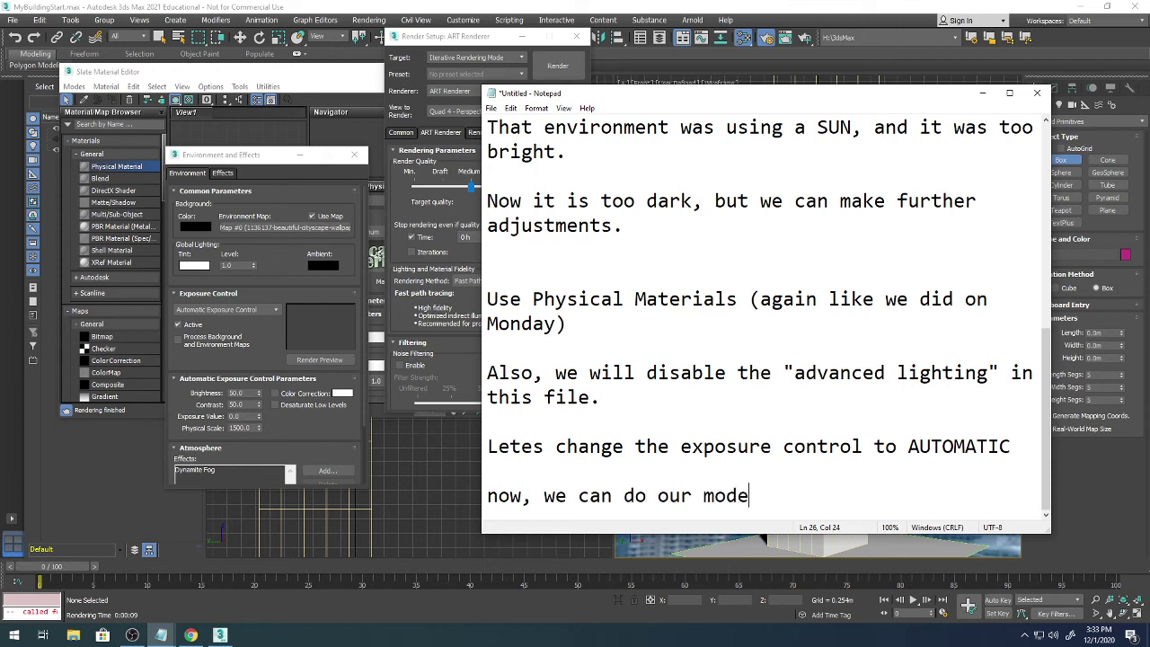
pyautogui.write('ling and get a d')
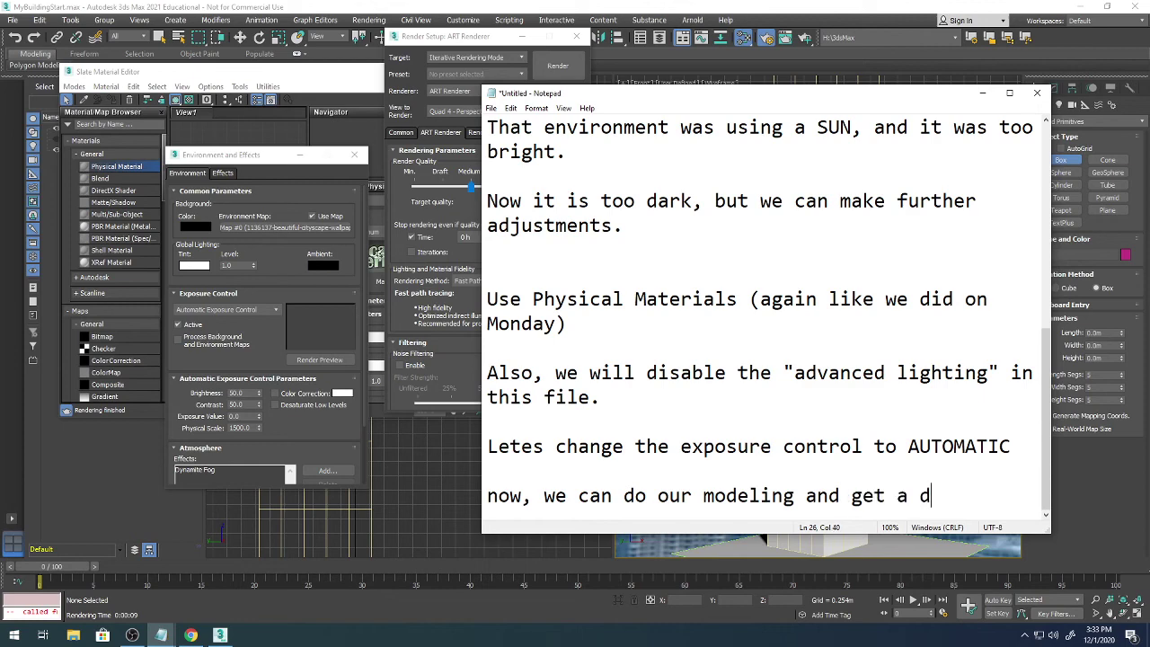
pyautogui.write('ecent render.')
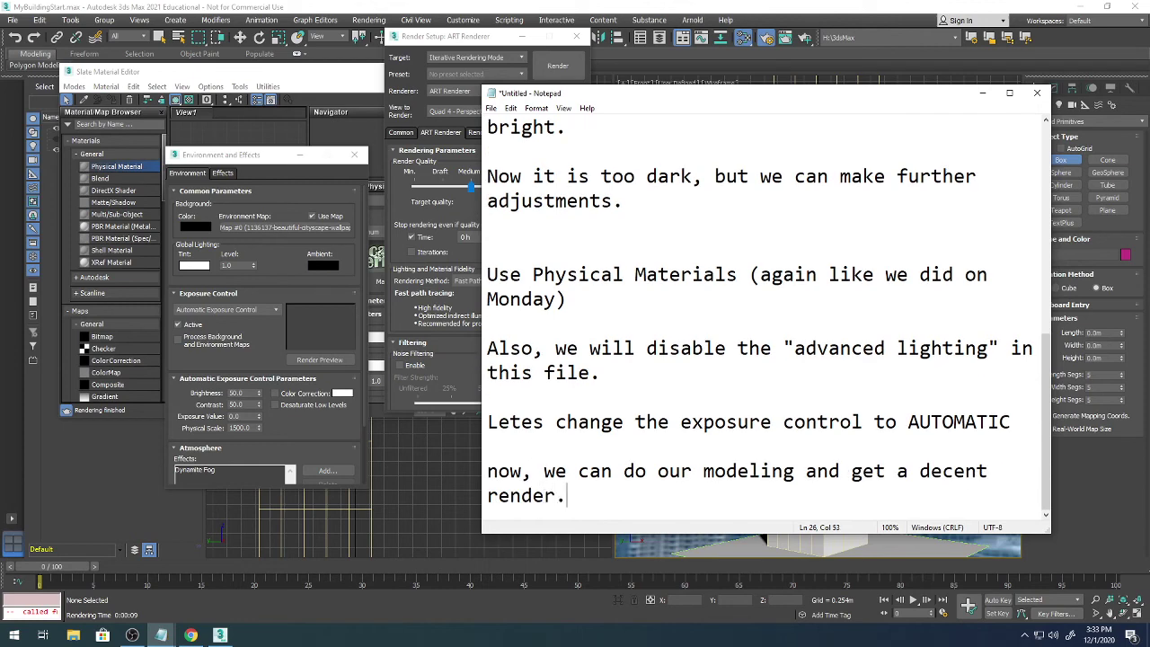
# Add a closing paragraph to the notes reading "If you already modelled, you can make those changes to get a better finish image.".
pyautogui.press('Return')
pyautogui.press('Return')
pyautogui.write('If you alrea')
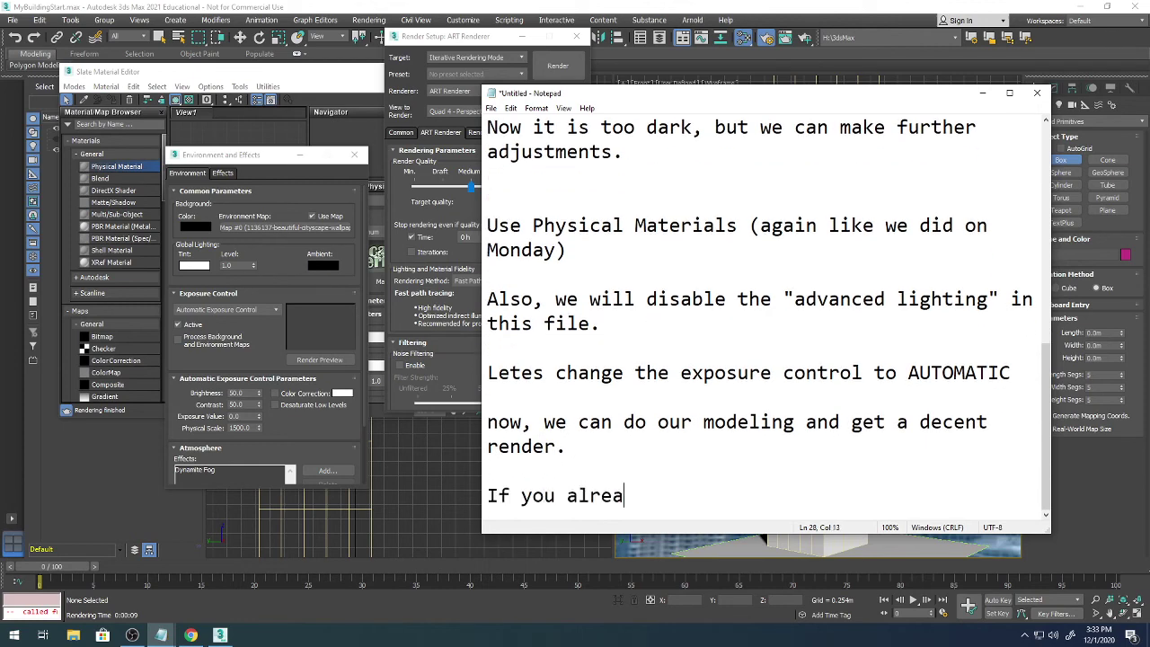
pyautogui.write('dy modelled, ')
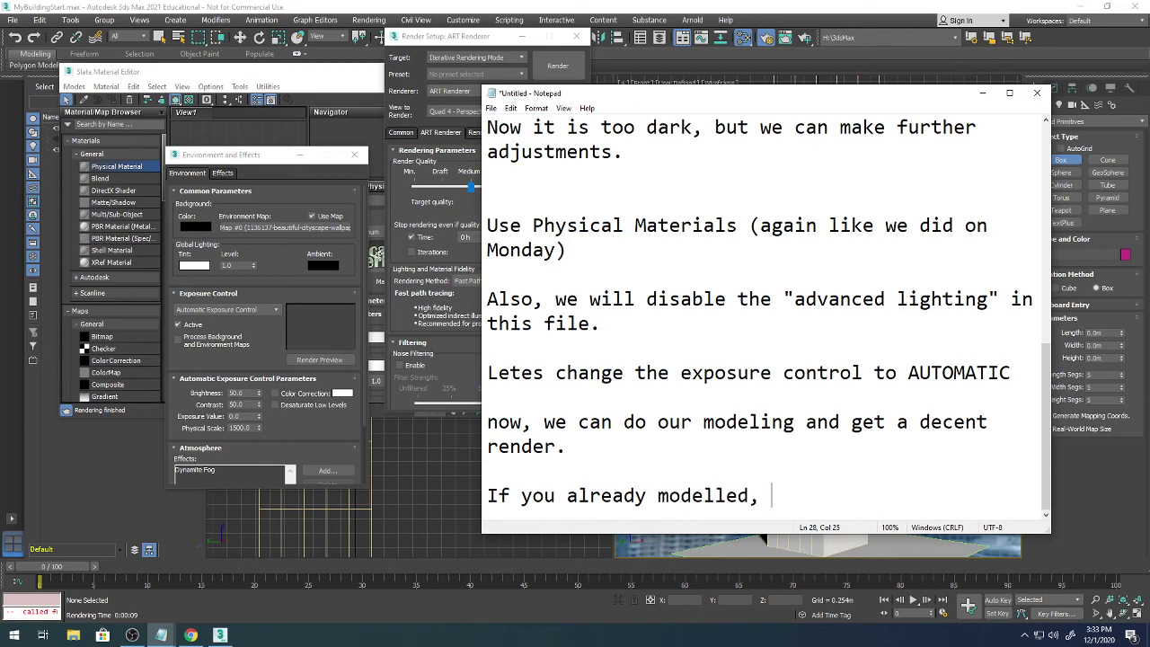
pyautogui.write('you can make those changes')
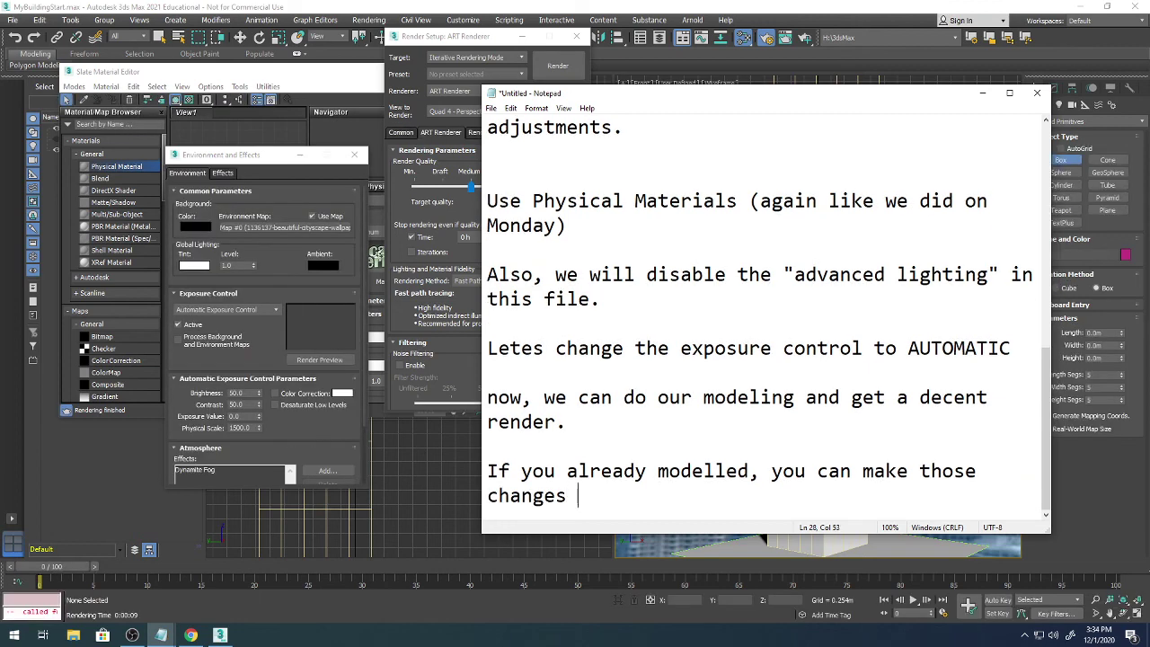
pyautogui.write(' to get a better fins')
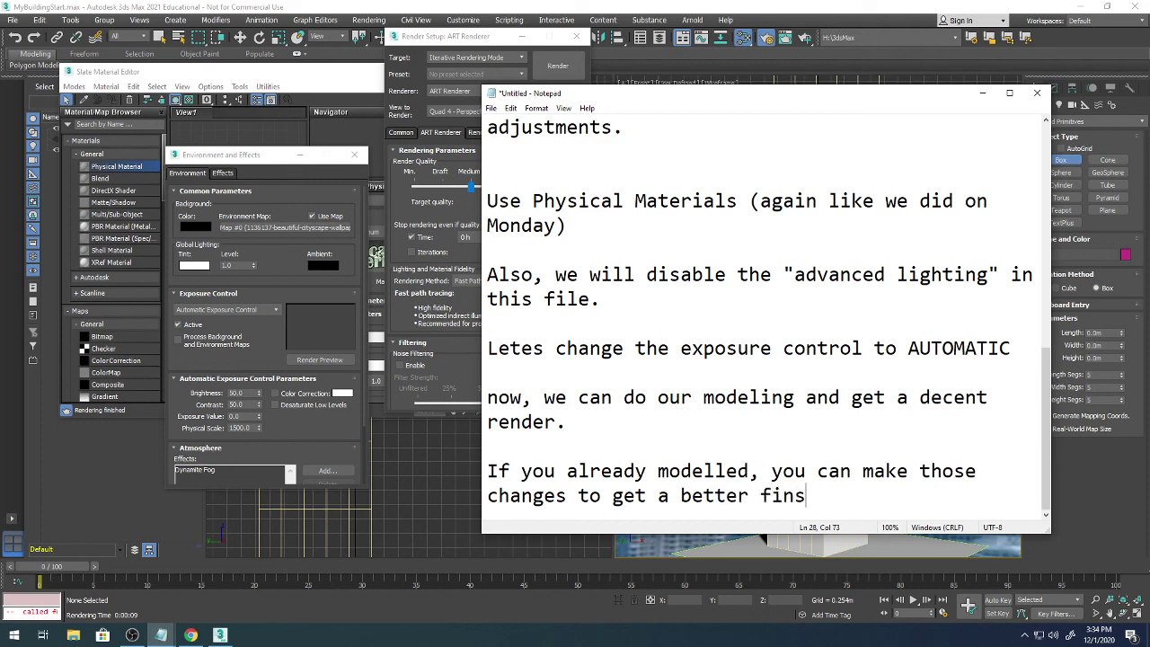
pyautogui.press('BackSpace')
pyautogui.write('ish image.')
pyautogui.press('Return')
pyautogui.press('Return')
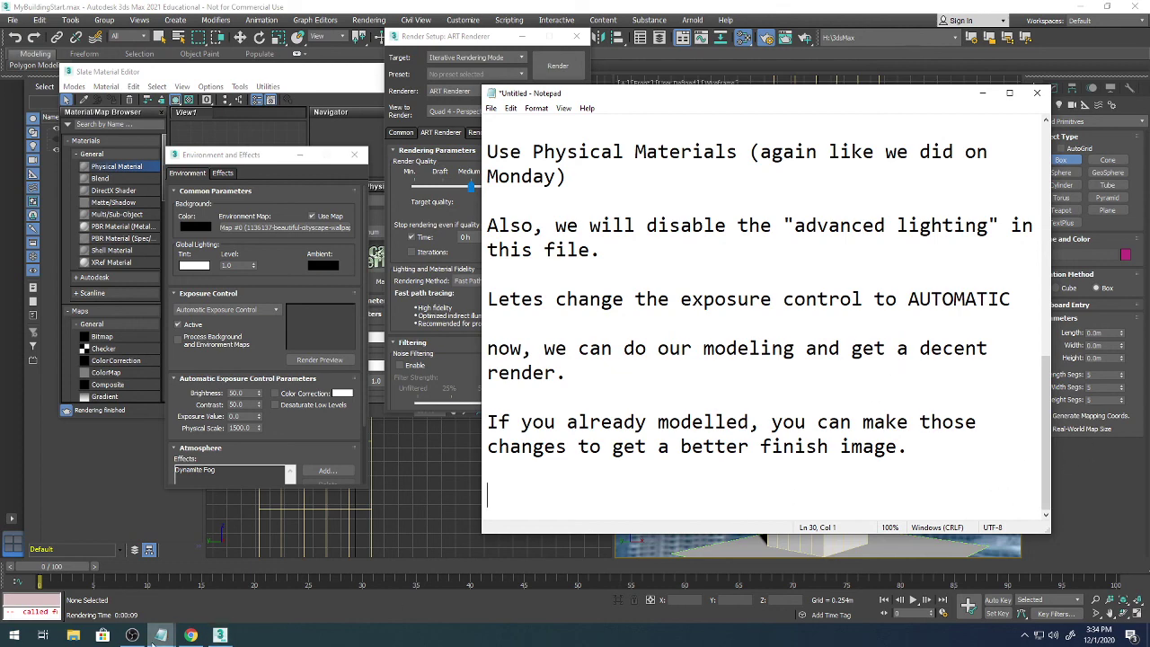
pyautogui.click(132, 635)
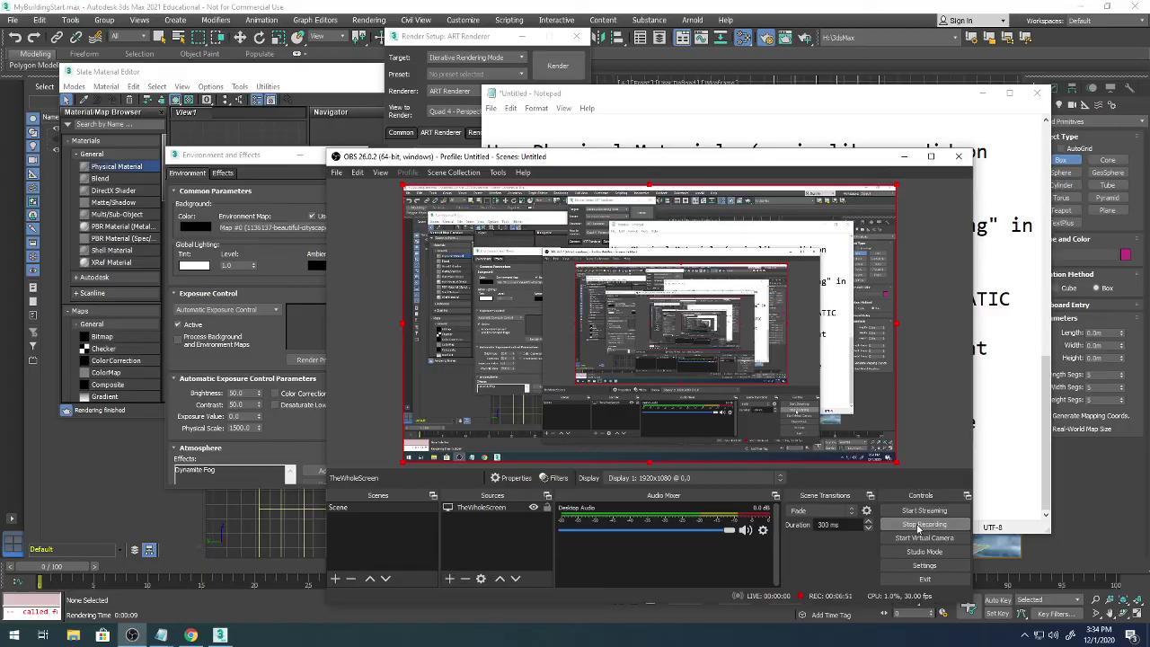